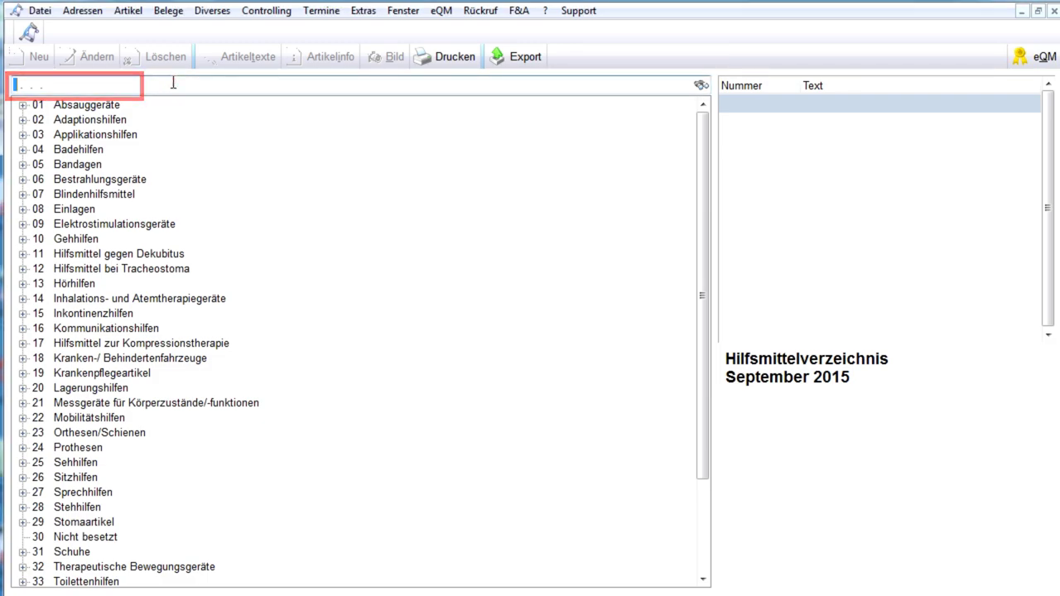
# Step: Look up the aid number 05.04.01.0006 in the medical aids directory
pyautogui.write('05.')
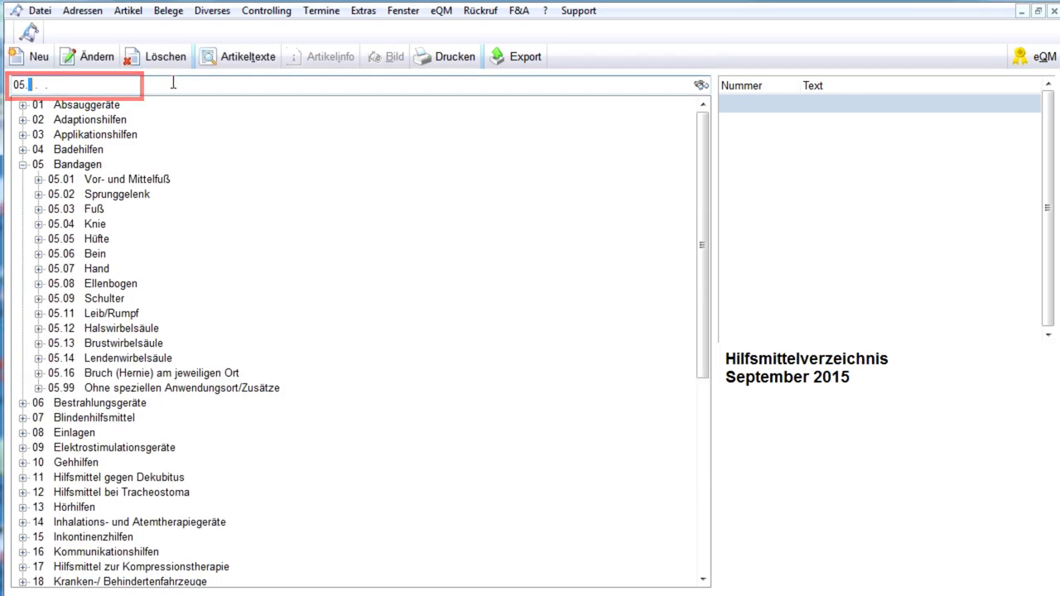
pyautogui.write('0')
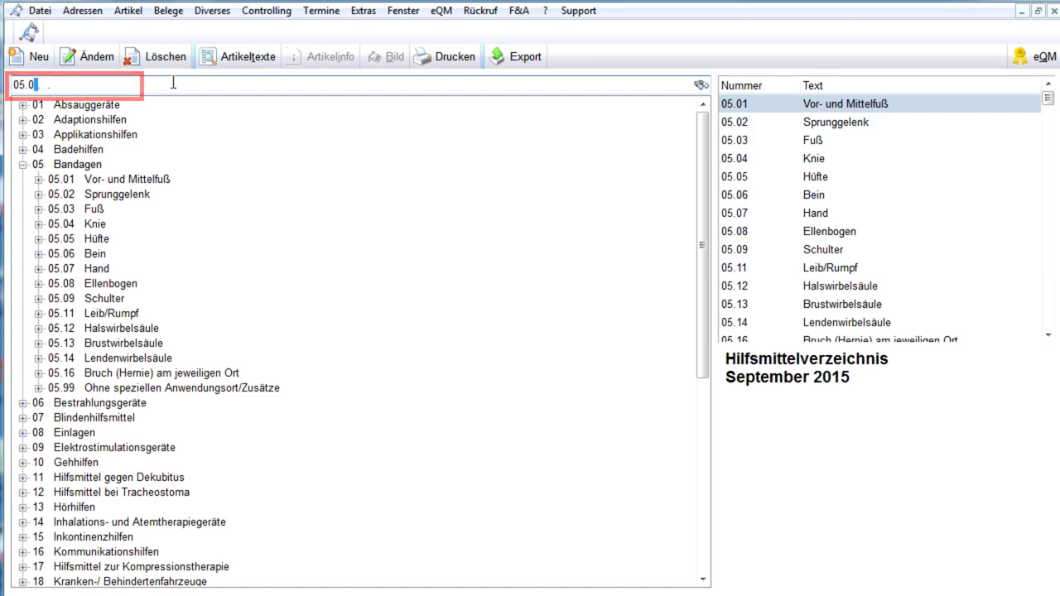
pyautogui.write('4.01.0')
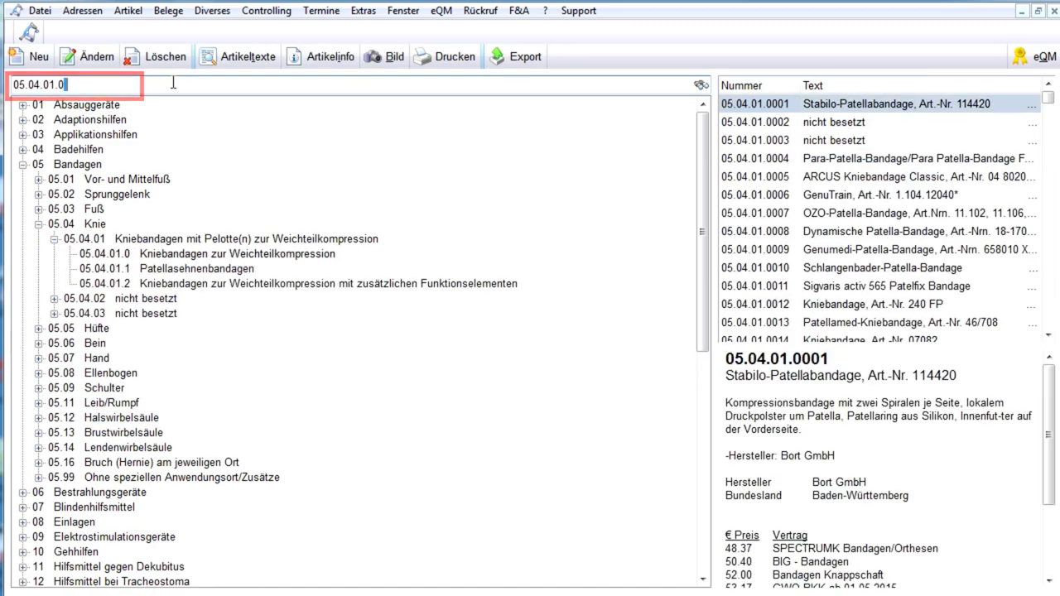
pyautogui.write('006')
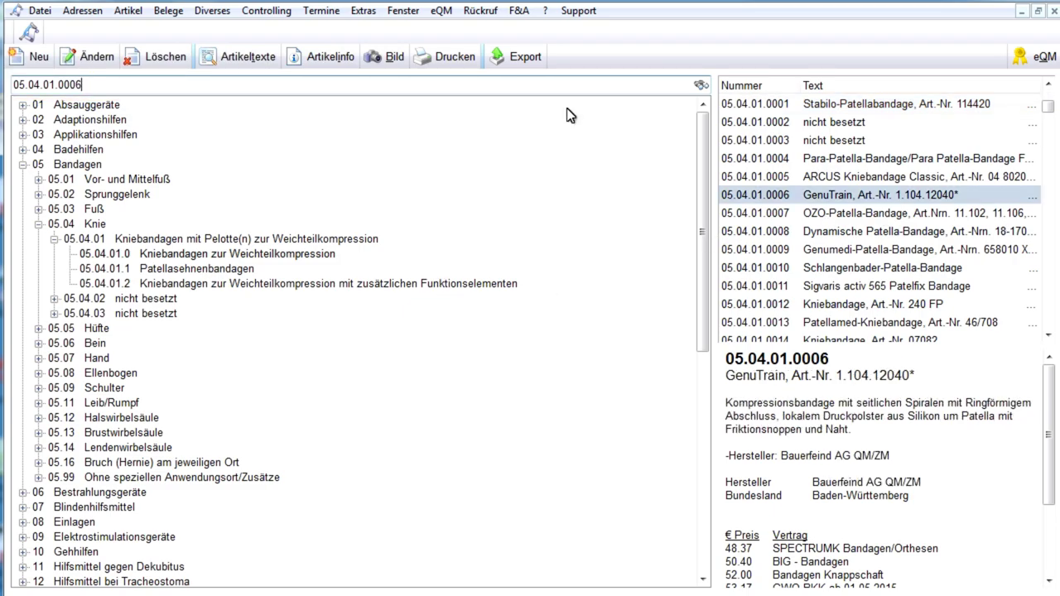
# Step: Search the medical aids directory for GENU, accept the GenuTrain entry and view its contract prices
pyautogui.click(700, 85)
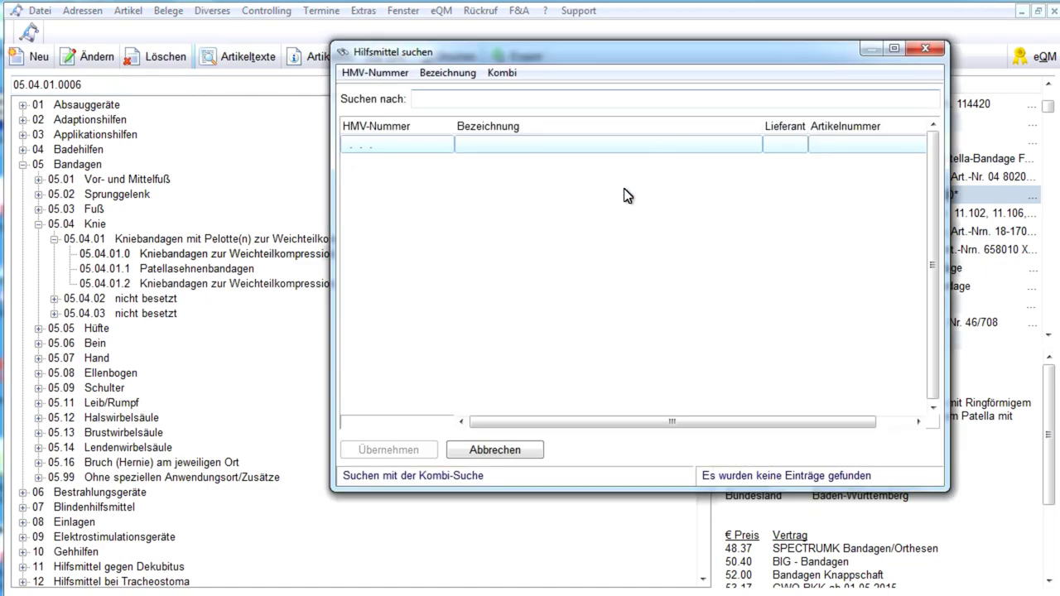
pyautogui.click(481, 100)
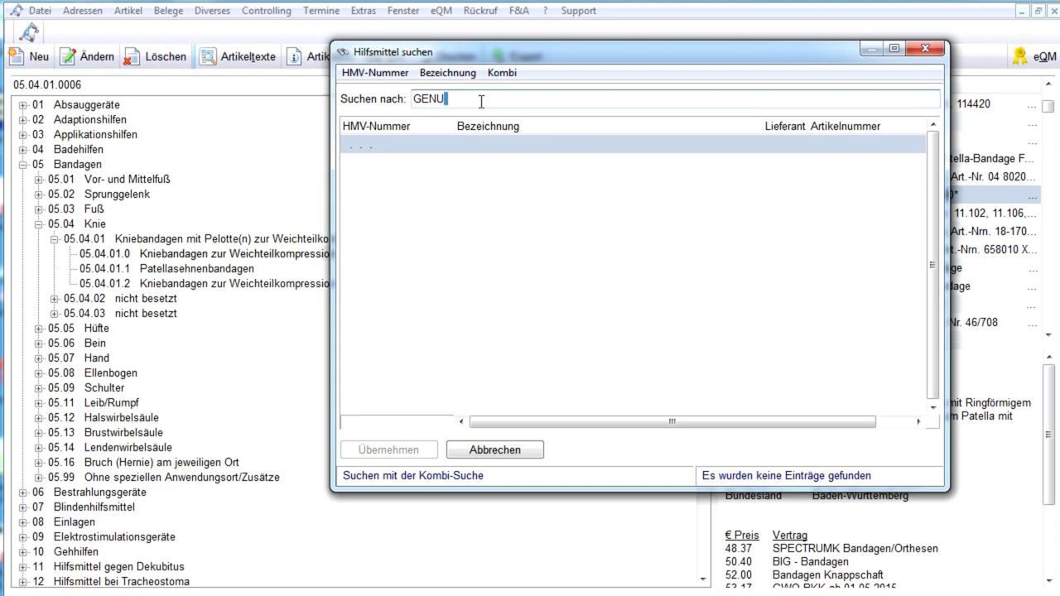
pyautogui.press('Return')
pyautogui.press('Return')
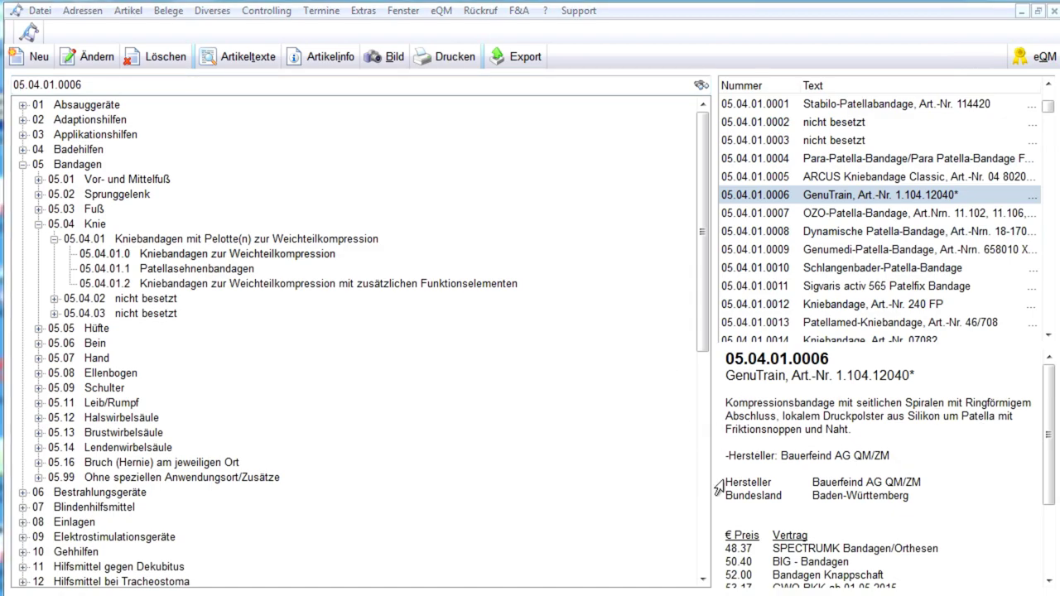
pyautogui.moveTo(1052, 450); pyautogui.dragTo(1051, 515)
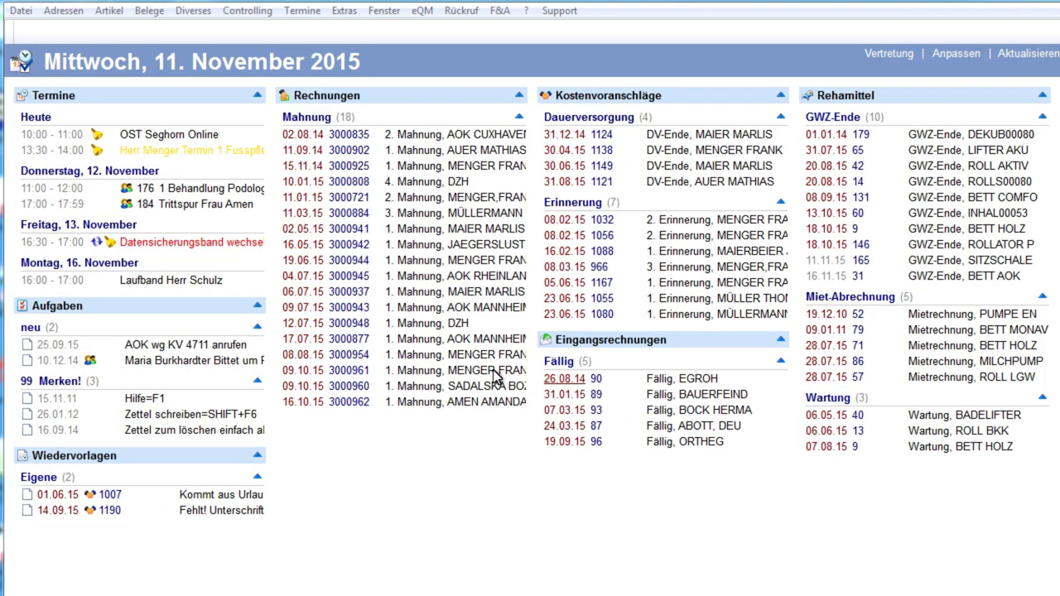
pyautogui.click(109, 11)
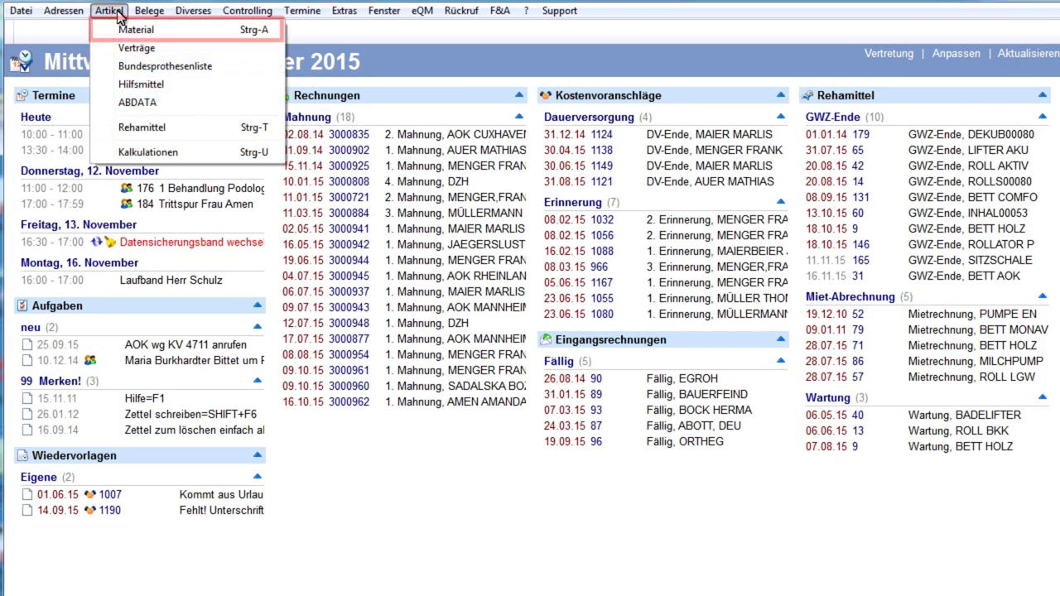
pyautogui.click(116, 30)
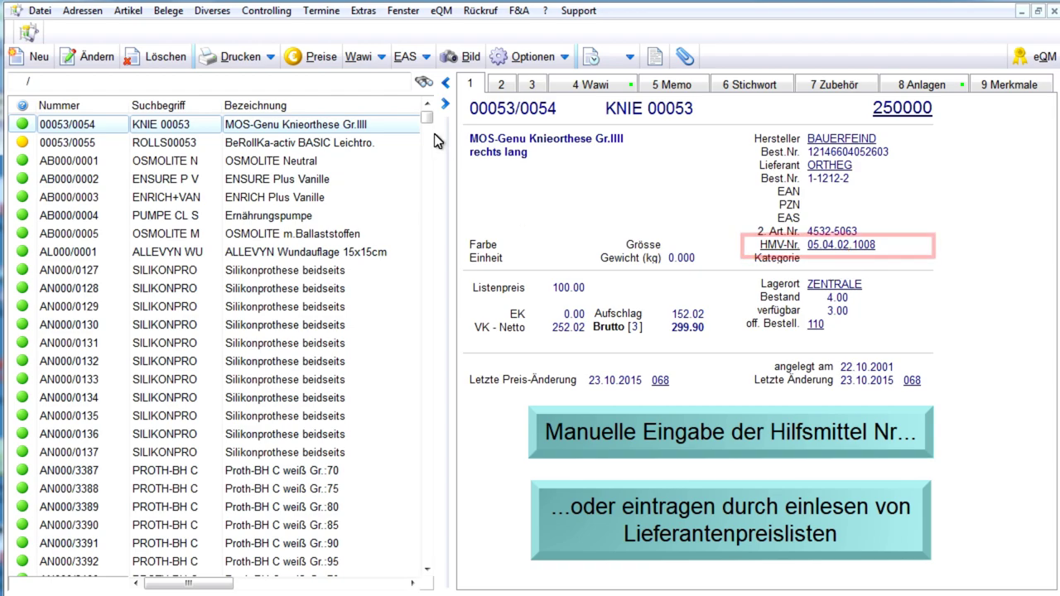
pyautogui.click(423, 84)
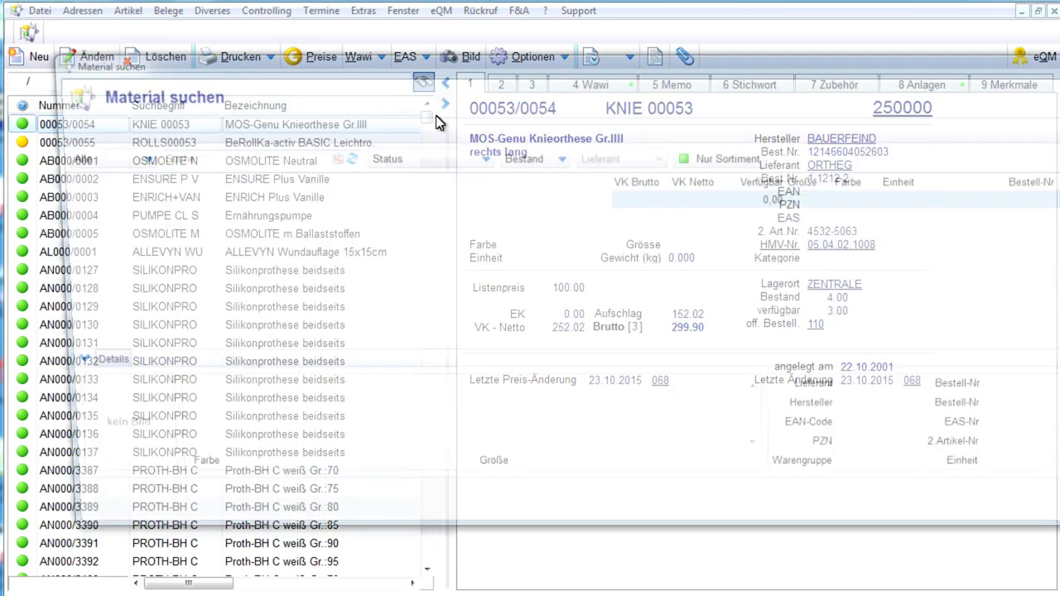
pyautogui.click(126, 157)
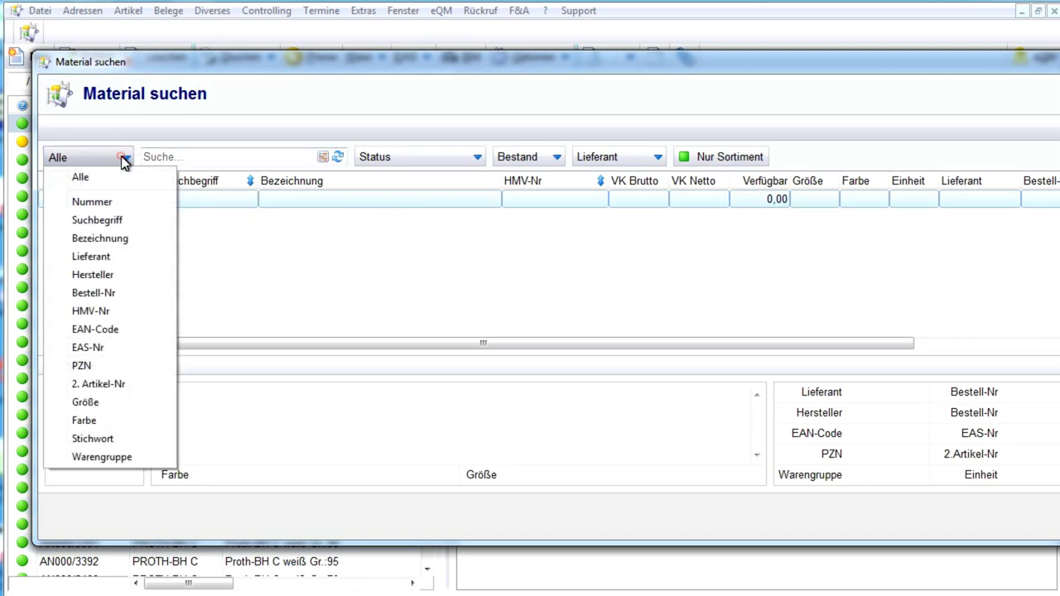
pyautogui.click(126, 313)
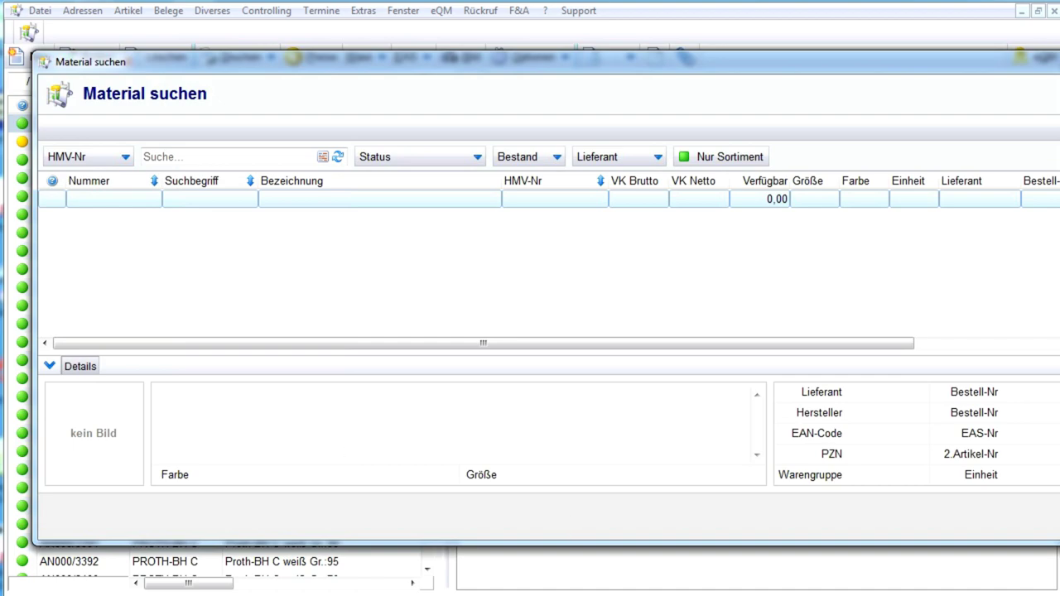
pyautogui.write('0504010006')
pyautogui.press('Return')
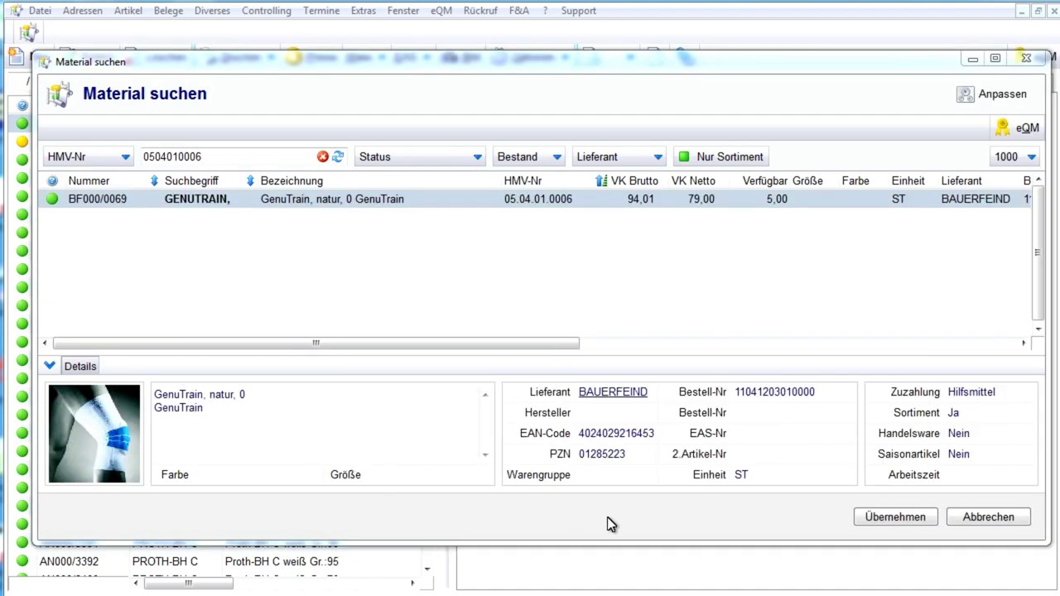
pyautogui.click(872, 525)
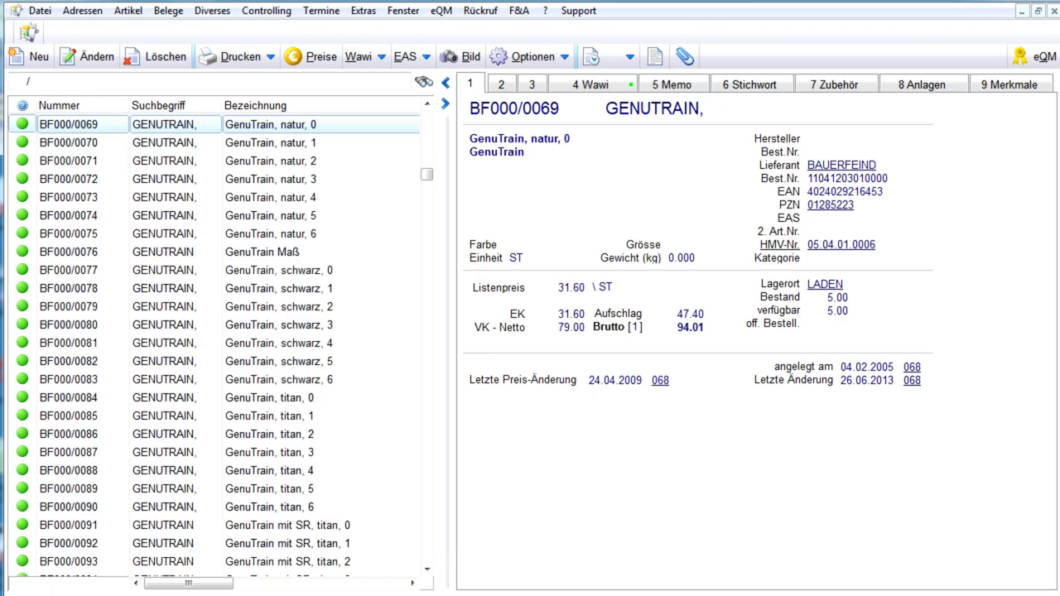
pyautogui.press('Escape')
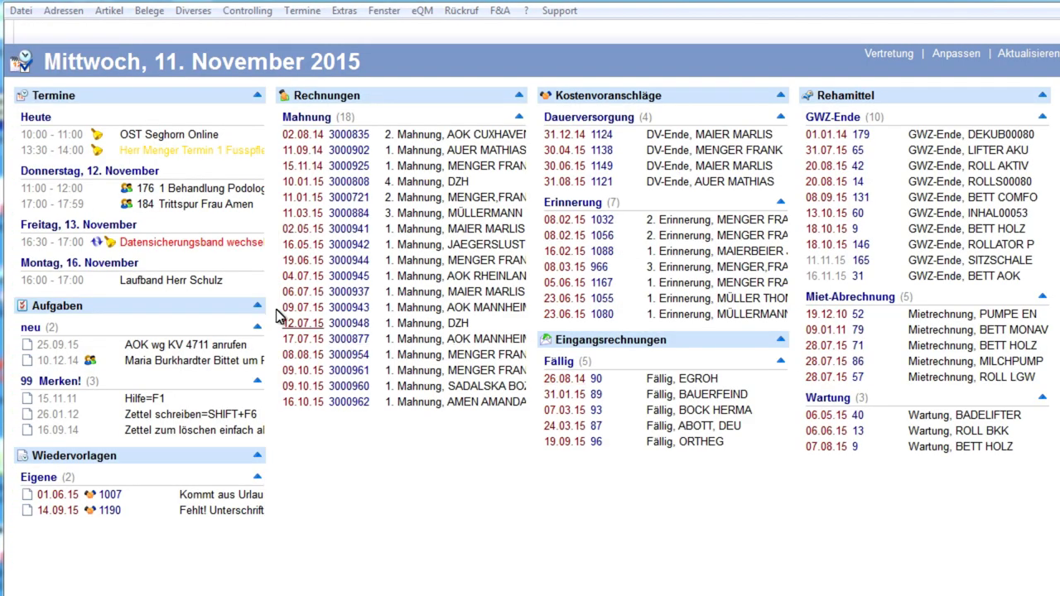
# Step: Open the contracts list, select the ALLG-EINLAGEN contract and check its status indicator in the last column
pyautogui.click(109, 11)
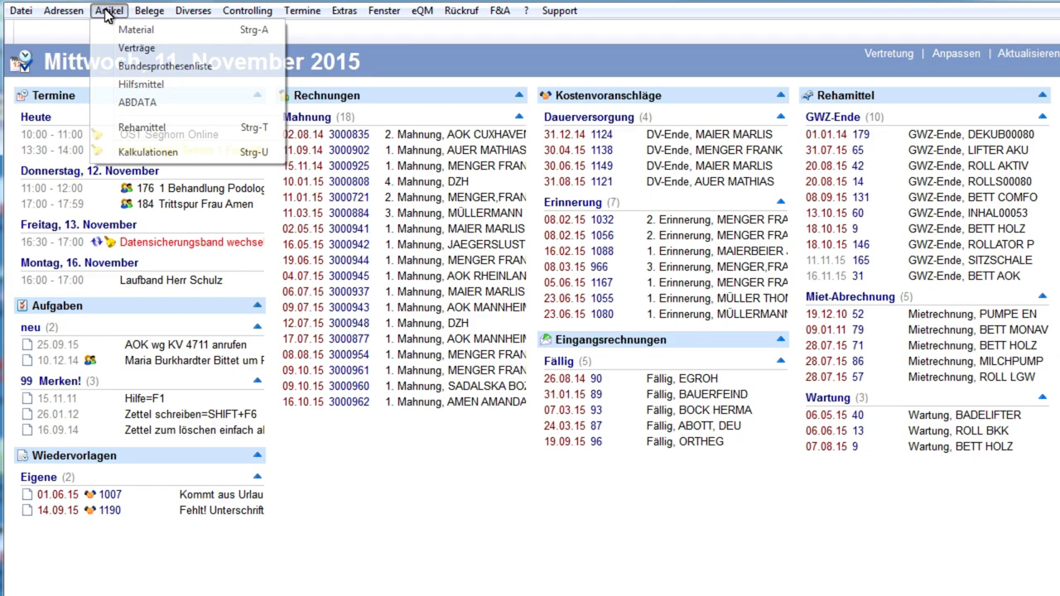
pyautogui.click(129, 49)
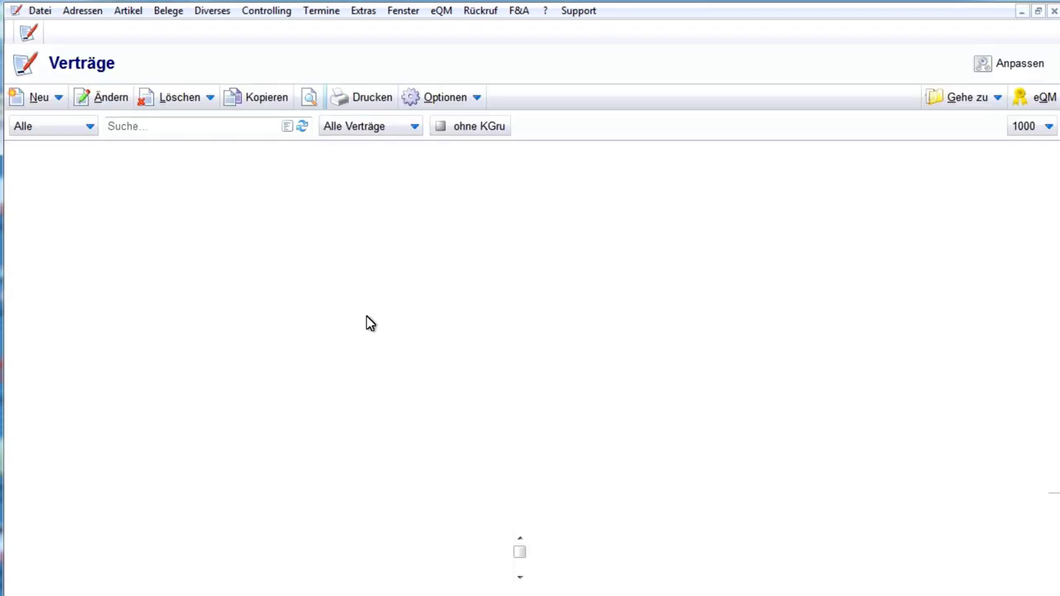
pyautogui.click(126, 188)
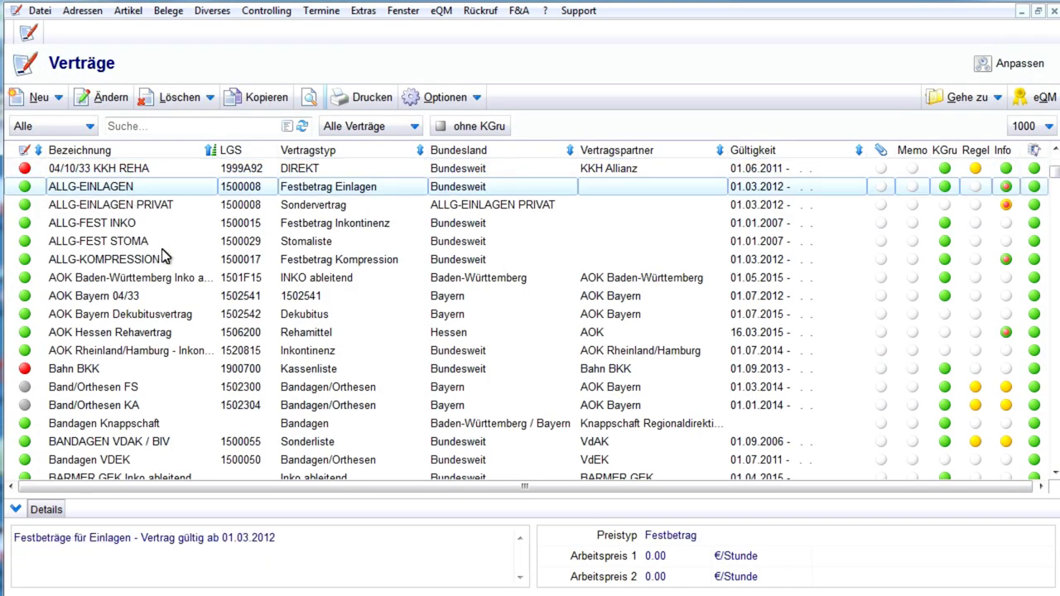
pyautogui.click(1034, 187)
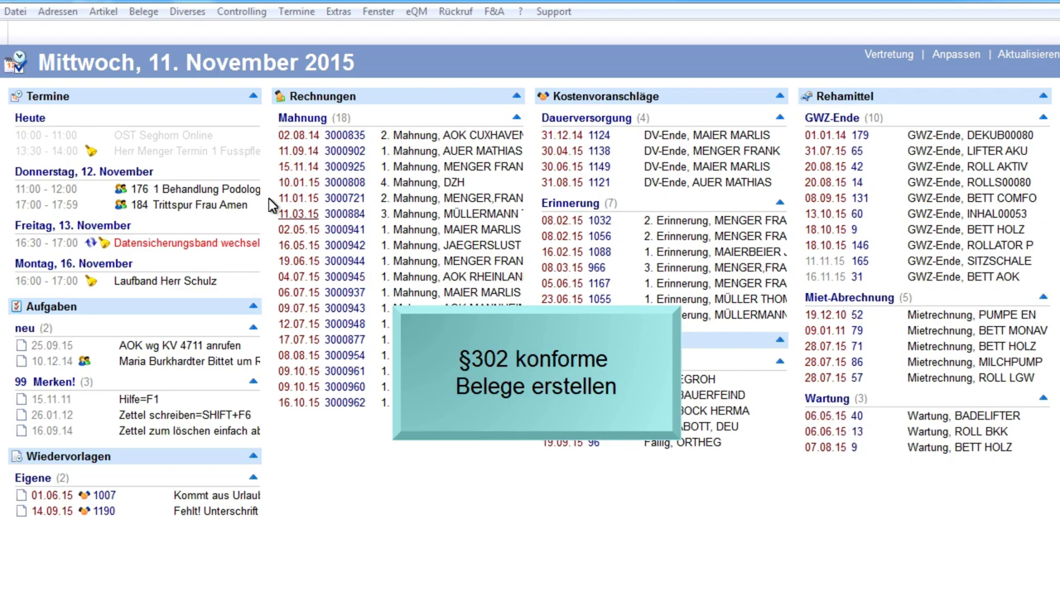
# Step: Open the prescriptions list and start a new prescription
pyautogui.click(104, 12)
pyautogui.moveTo(142, 17)
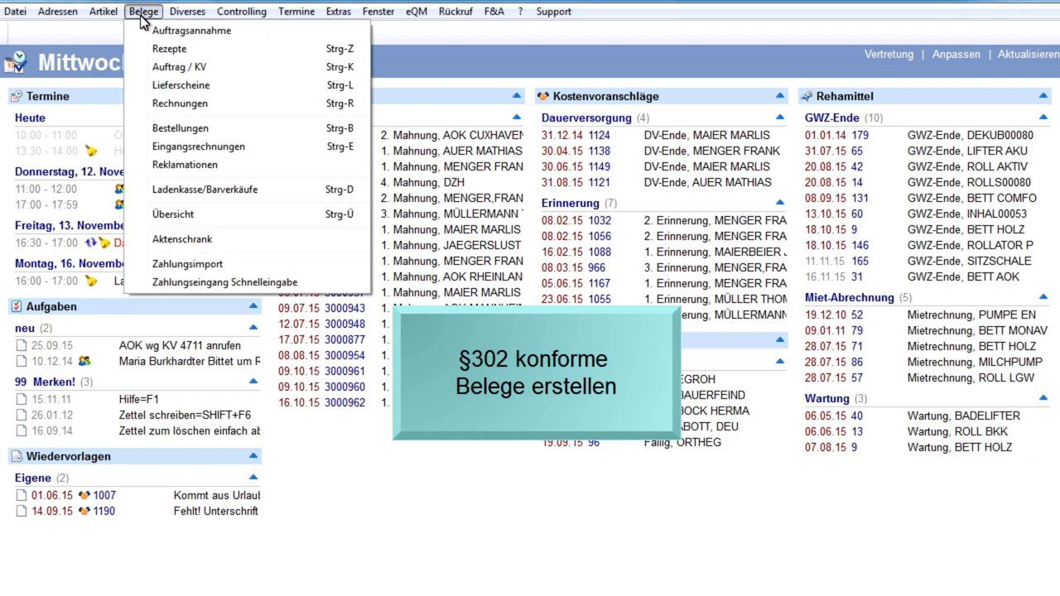
pyautogui.click(162, 49)
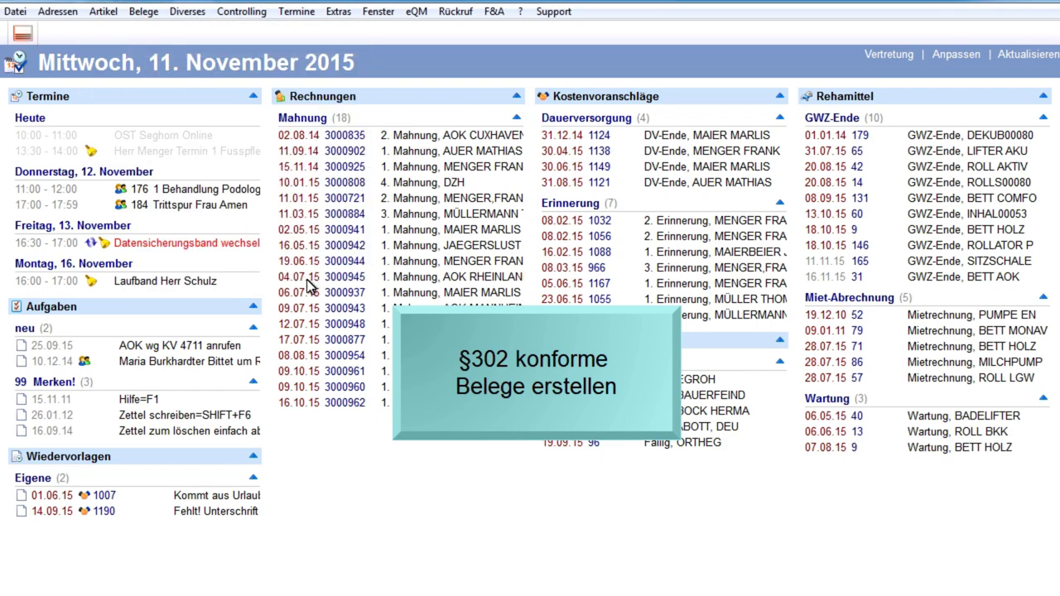
pyautogui.click(32, 77)
pyautogui.click(39, 99)
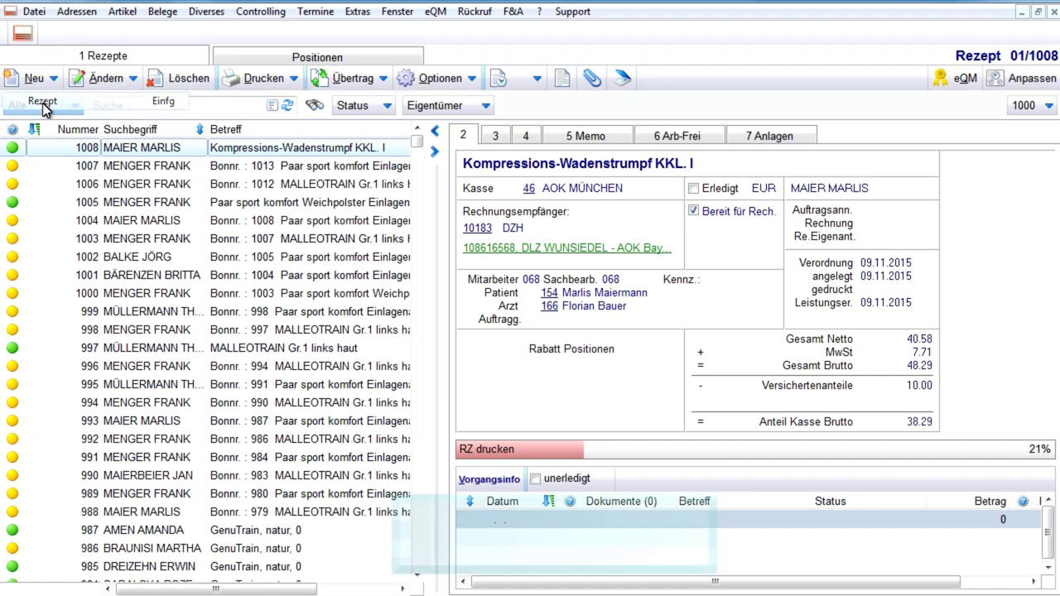
# Step: Find the patient by surname, assign the patient with BARMER GEK as the health insurer, and save the prescription
pyautogui.click(750, 212)
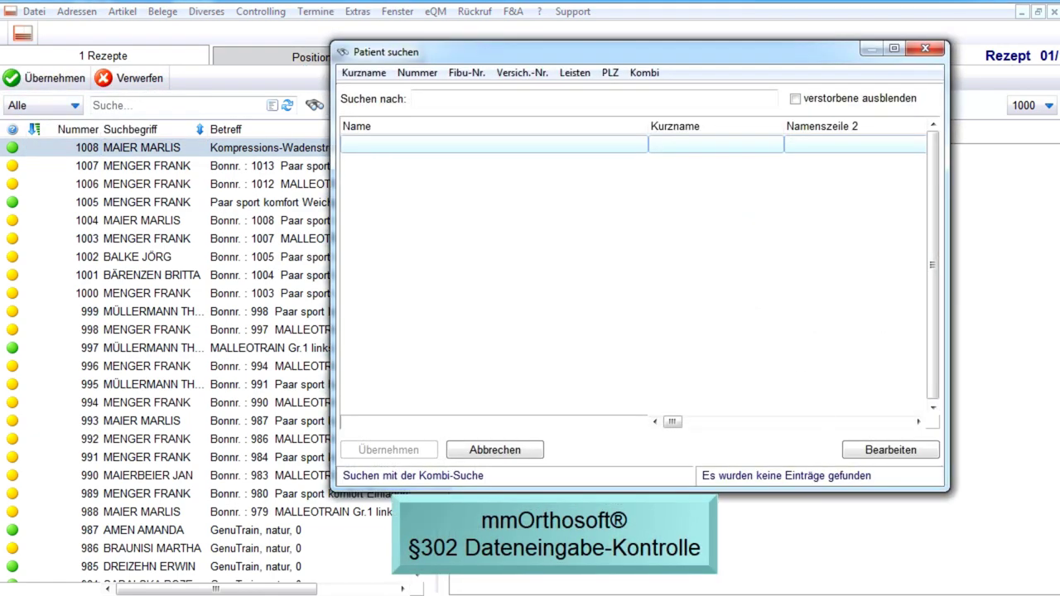
pyautogui.write('MÜLLER')
pyautogui.press('Return')
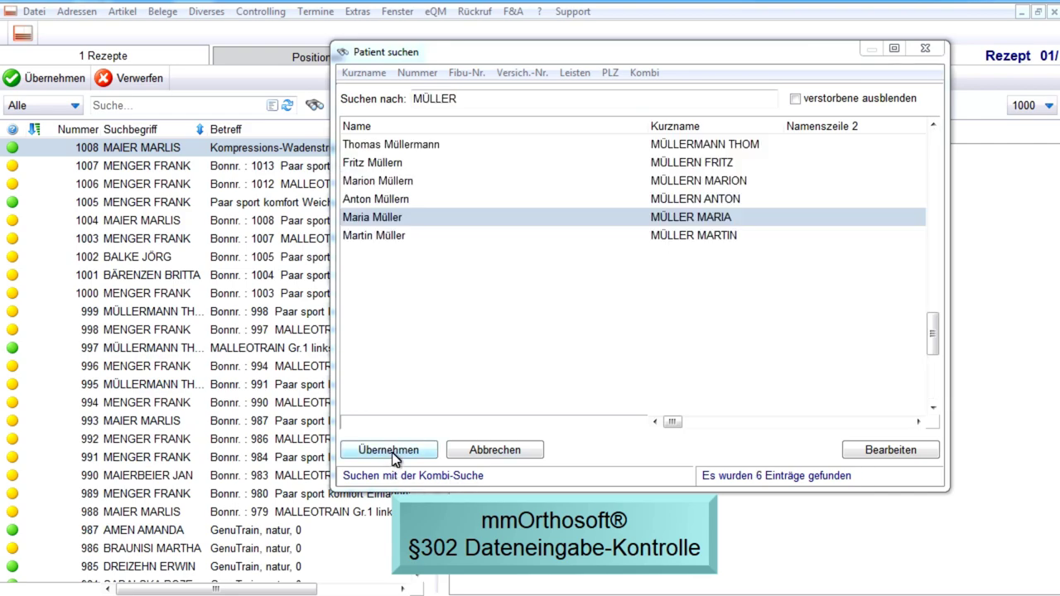
pyautogui.click(389, 451)
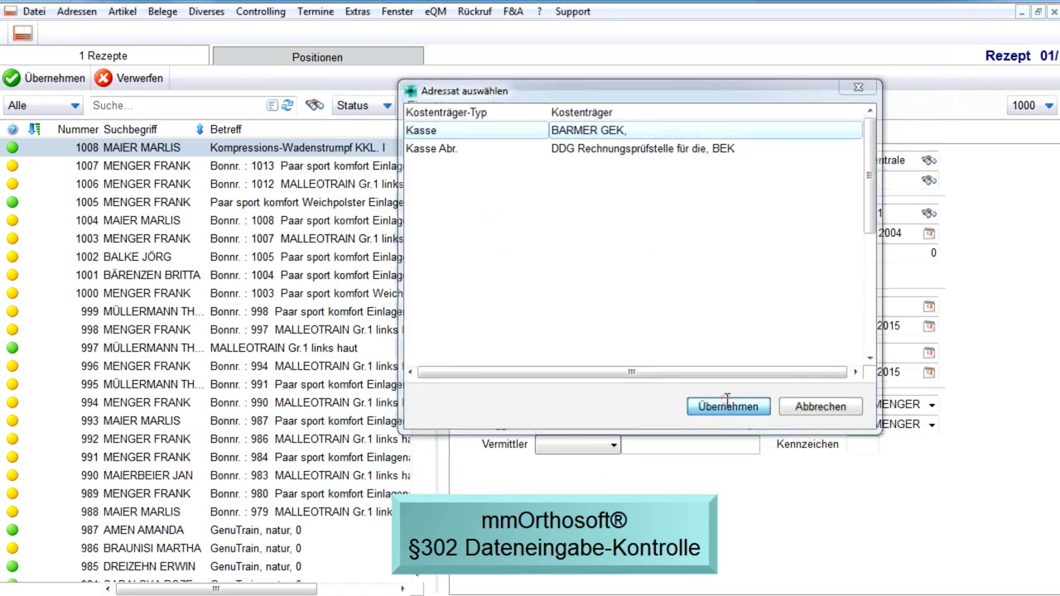
pyautogui.click(727, 403)
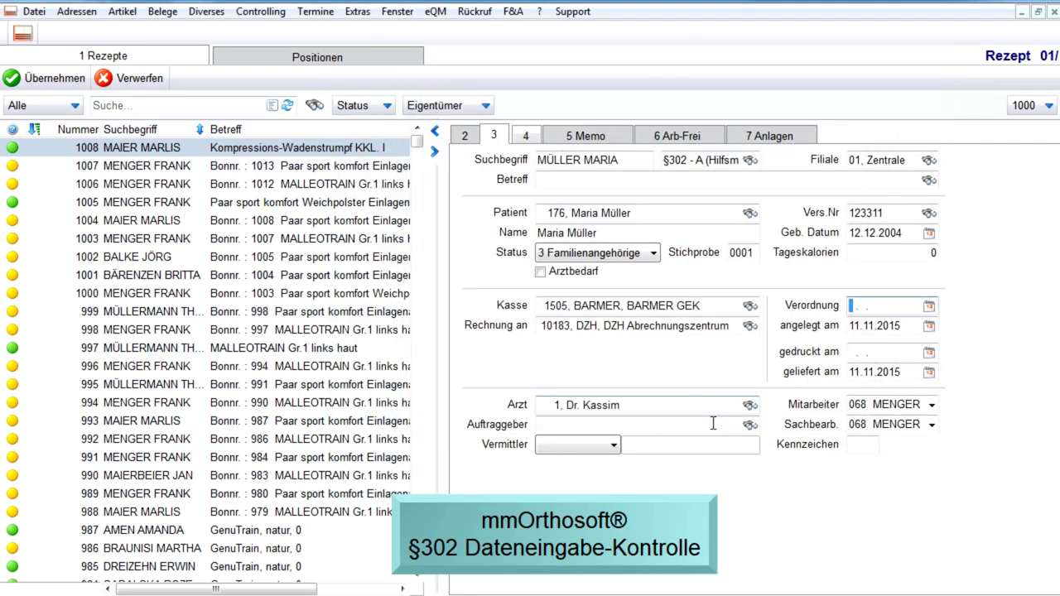
pyautogui.click(43, 79)
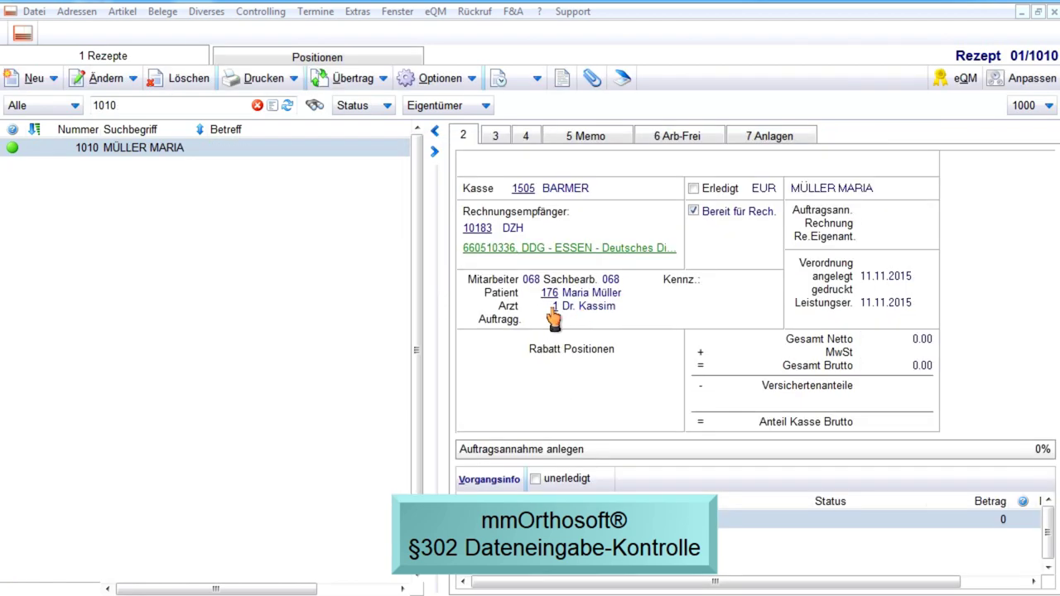
# Step: Open the address record of the doctor assigned to the prescription and enter the practice's BSNR
pyautogui.click(553, 308)
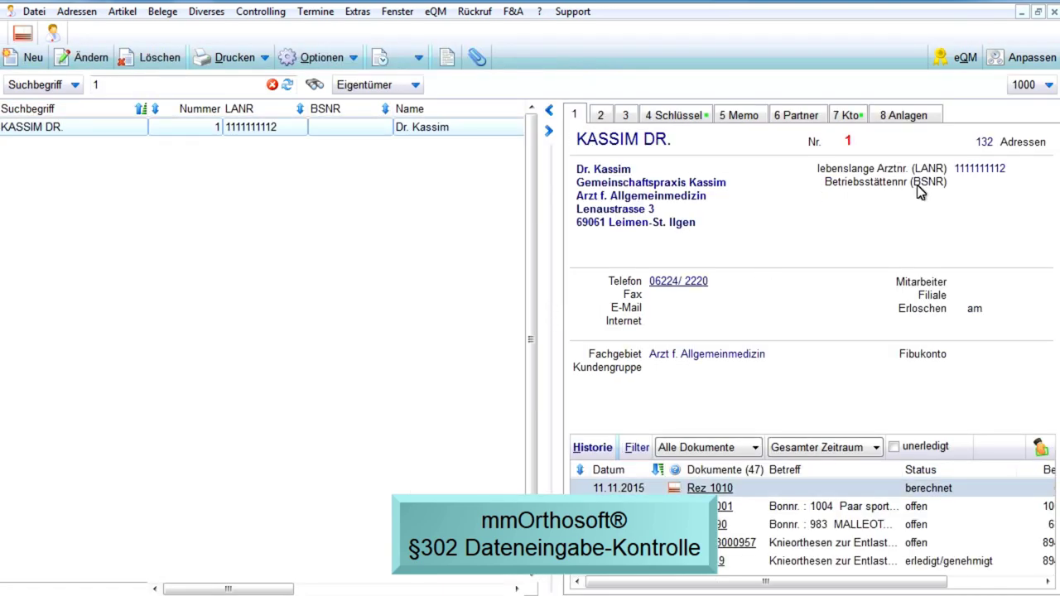
pyautogui.click(80, 57)
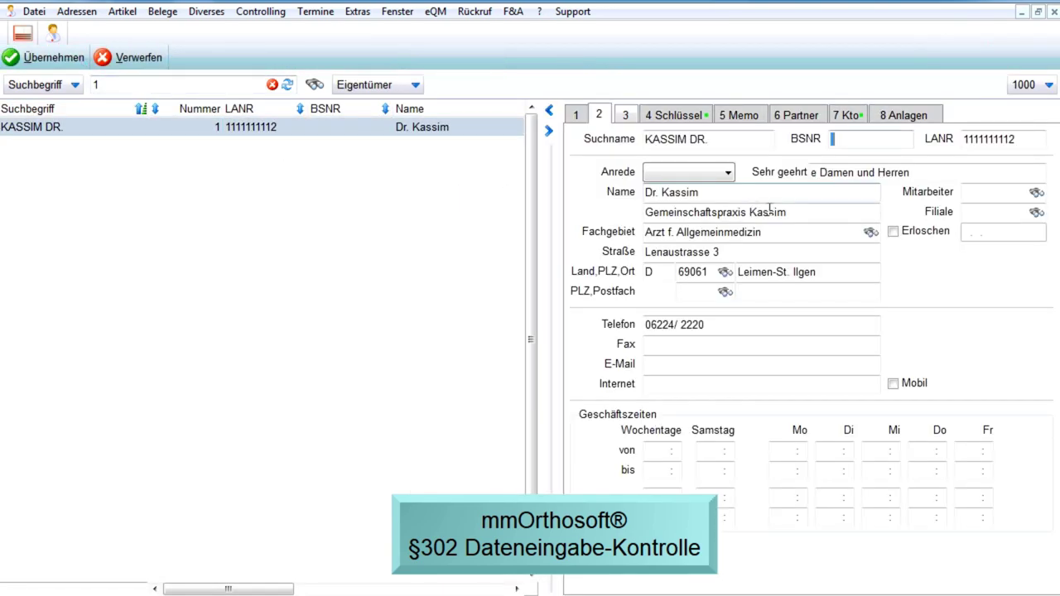
pyautogui.write('34213434')
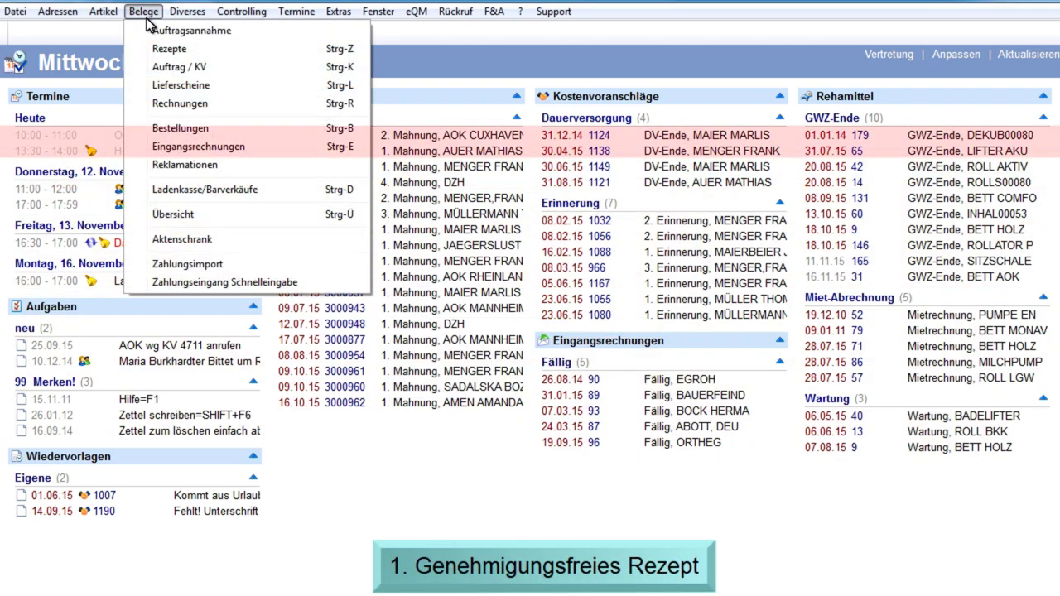
# Step: Start a new prescription from the prescriptions list with provider type §302 - A (Hilfsmittel) and branch 01, Zentrale
pyautogui.click(168, 48)
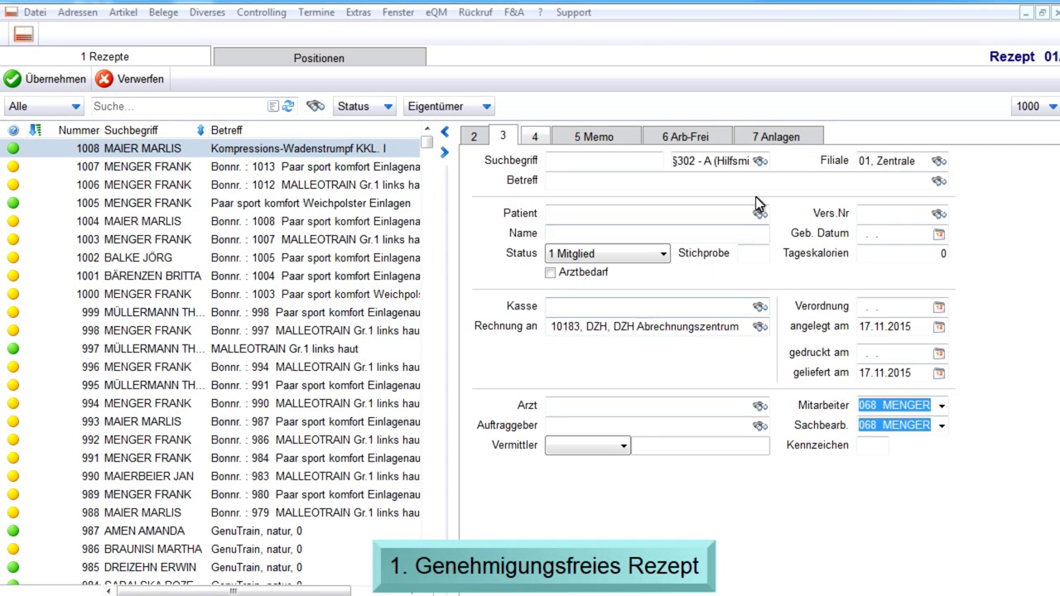
pyautogui.click(759, 161)
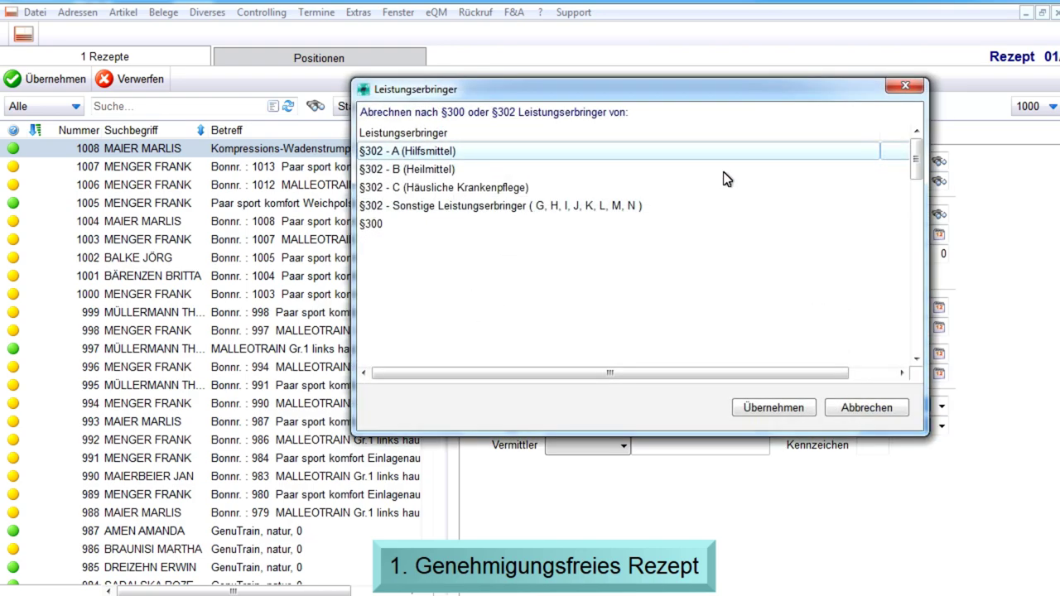
pyautogui.click(772, 408)
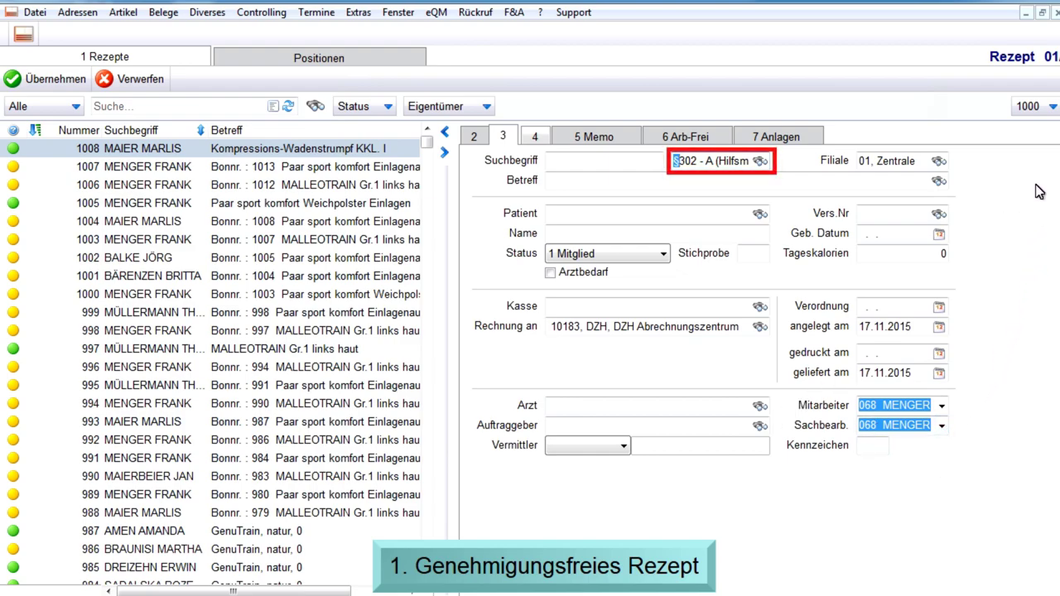
pyautogui.click(938, 161)
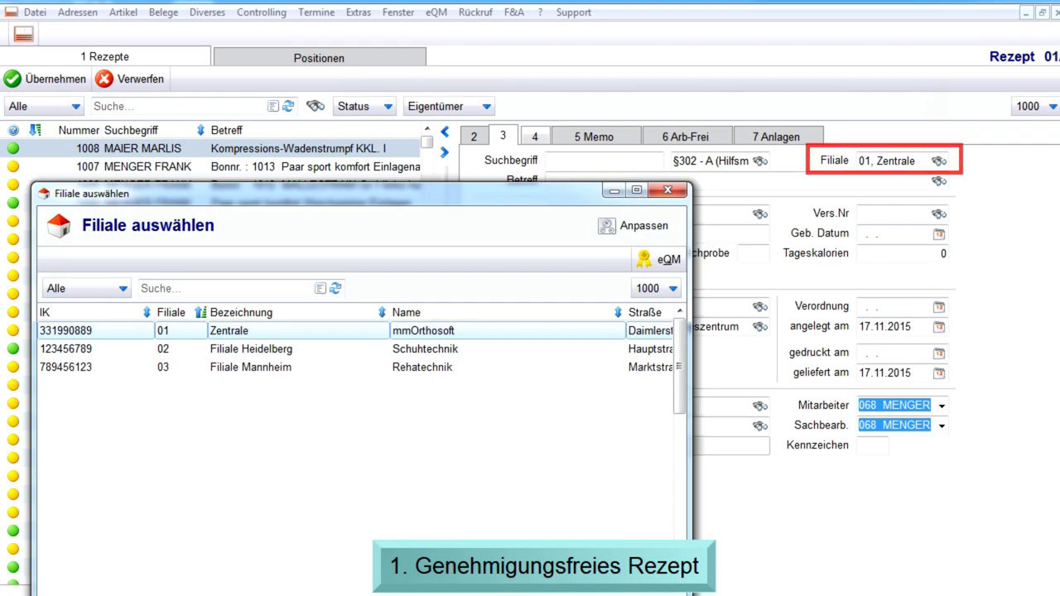
pyautogui.press('Return')
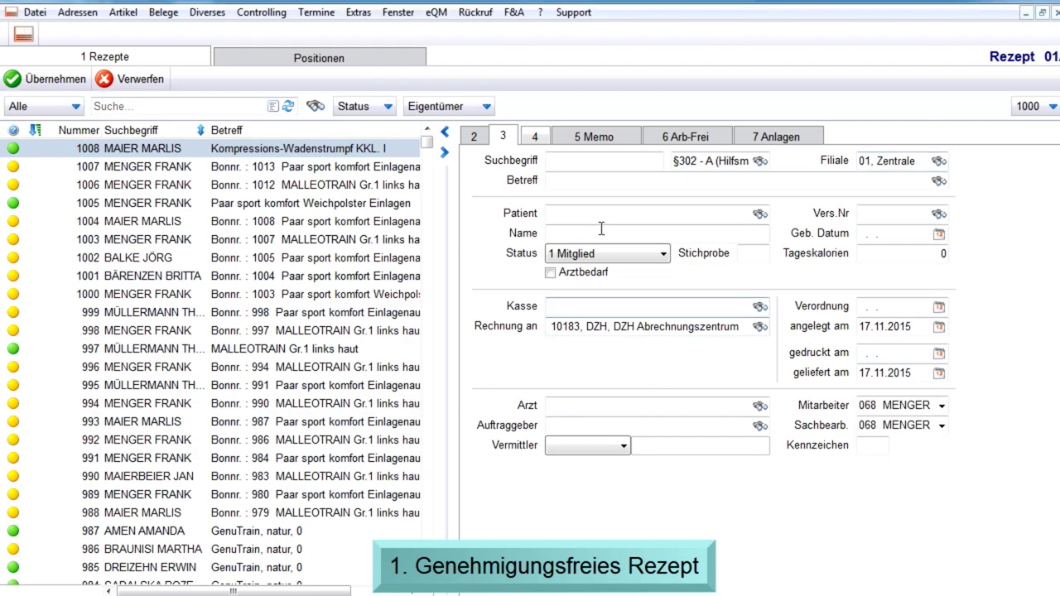
# Step: Find the patient by surname, assign the first match to the prescription, and set the Verordnung date to 16.11.2015
pyautogui.click(760, 214)
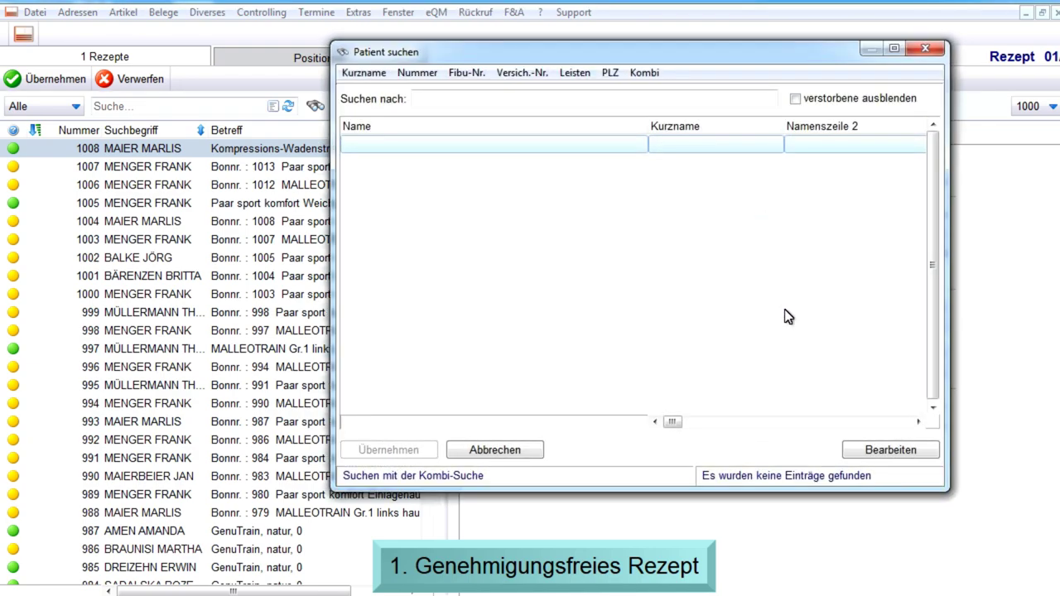
pyautogui.write('MÜLLER')
pyautogui.press('Return')
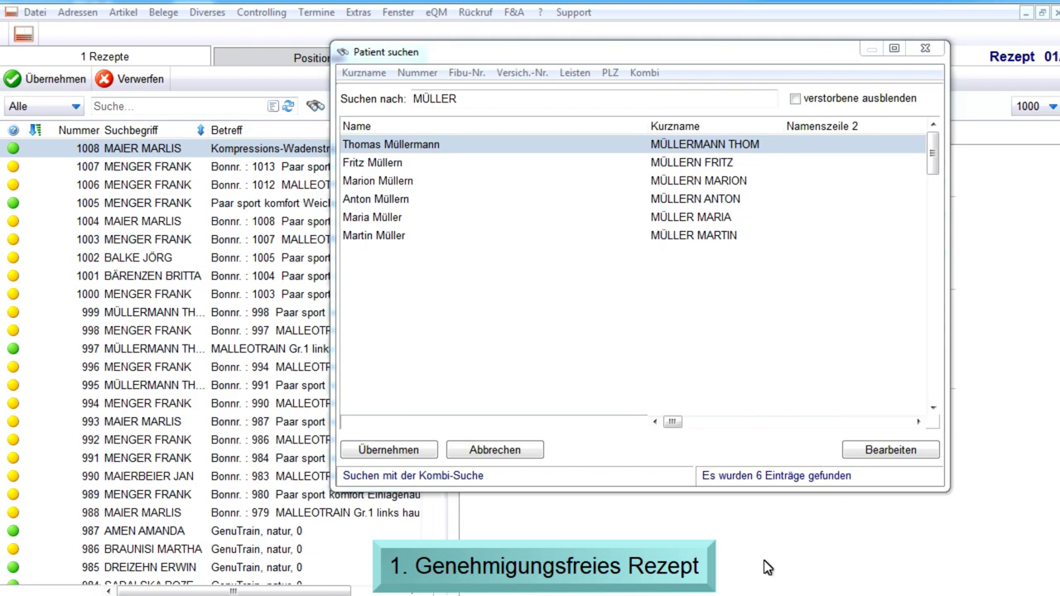
pyautogui.press('Return')
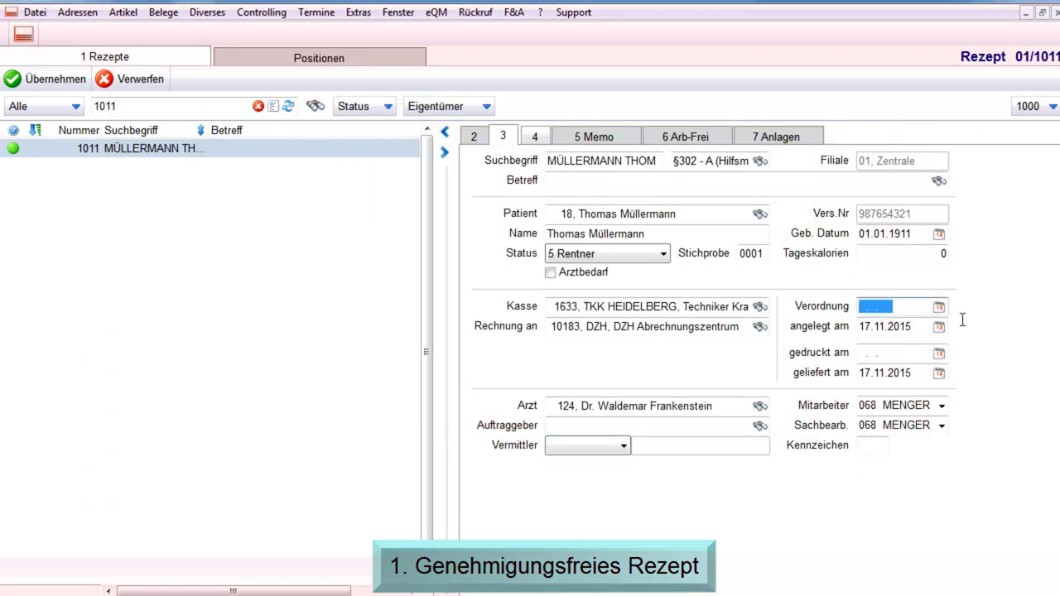
pyautogui.click(938, 307)
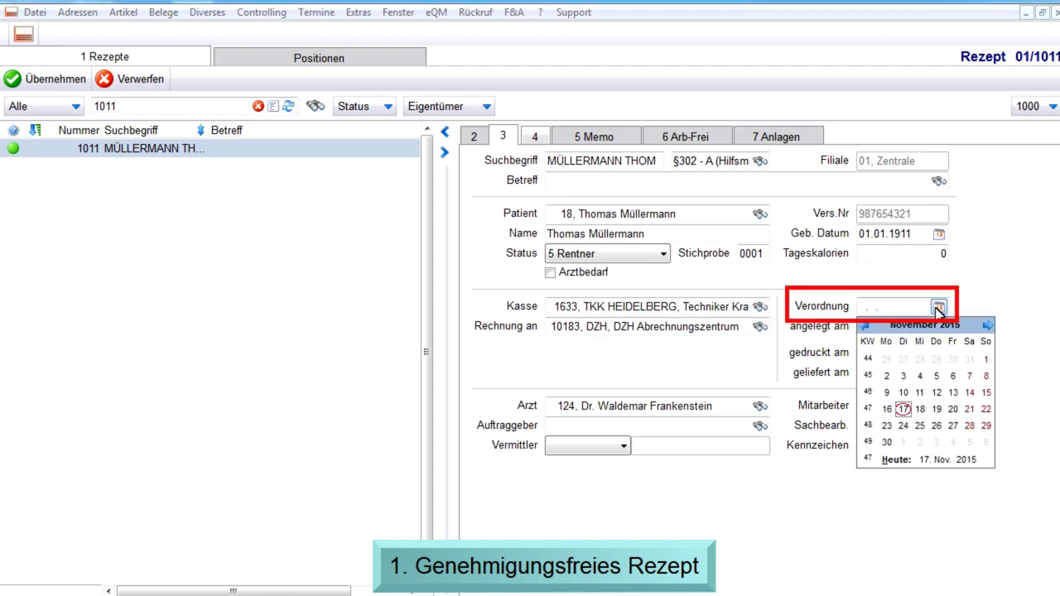
pyautogui.click(887, 410)
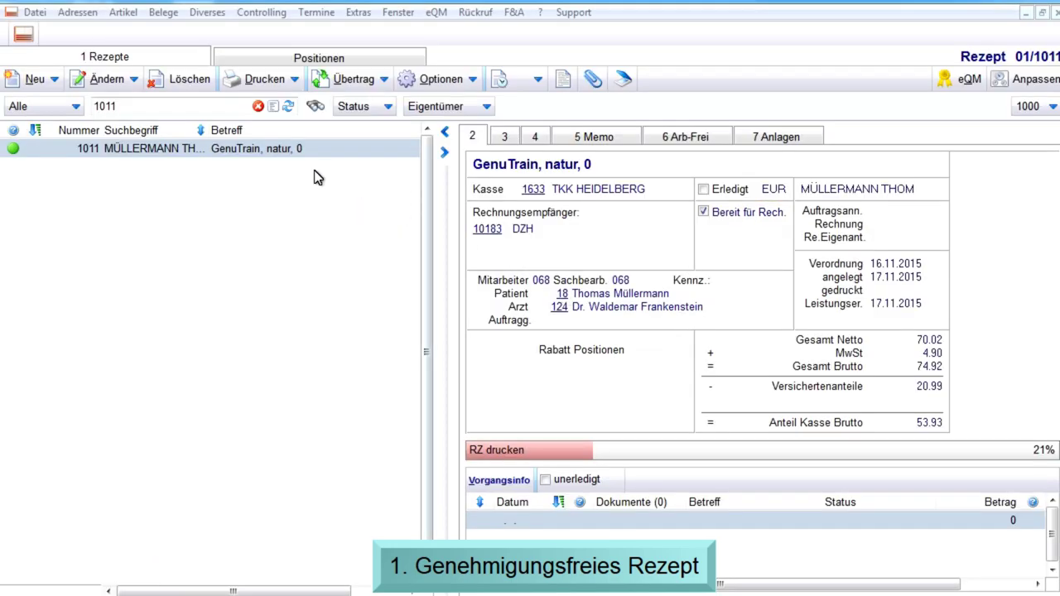
# Step: Review the print settings for the prescription, the Zuzahlungsquittung and the Lieferschein without printing any of them
pyautogui.click(269, 80)
pyautogui.click(279, 101)
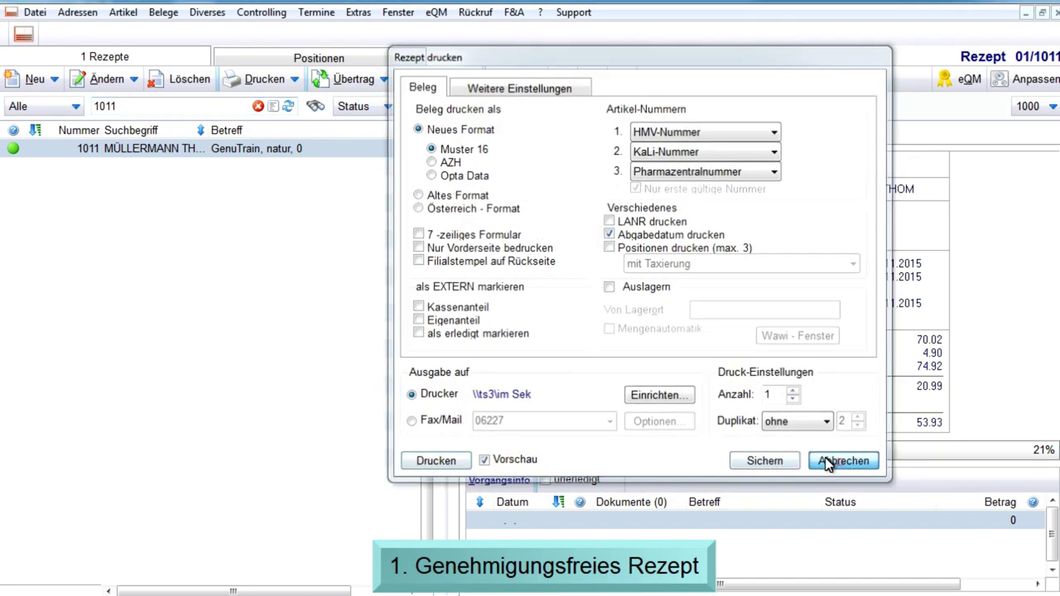
pyautogui.click(825, 461)
pyautogui.click(253, 80)
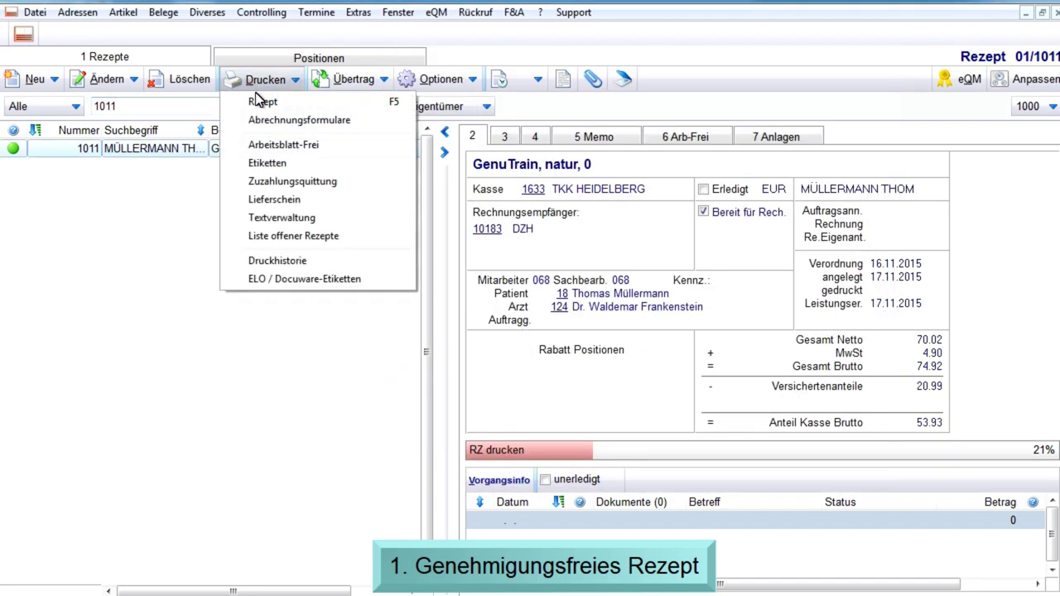
pyautogui.click(286, 182)
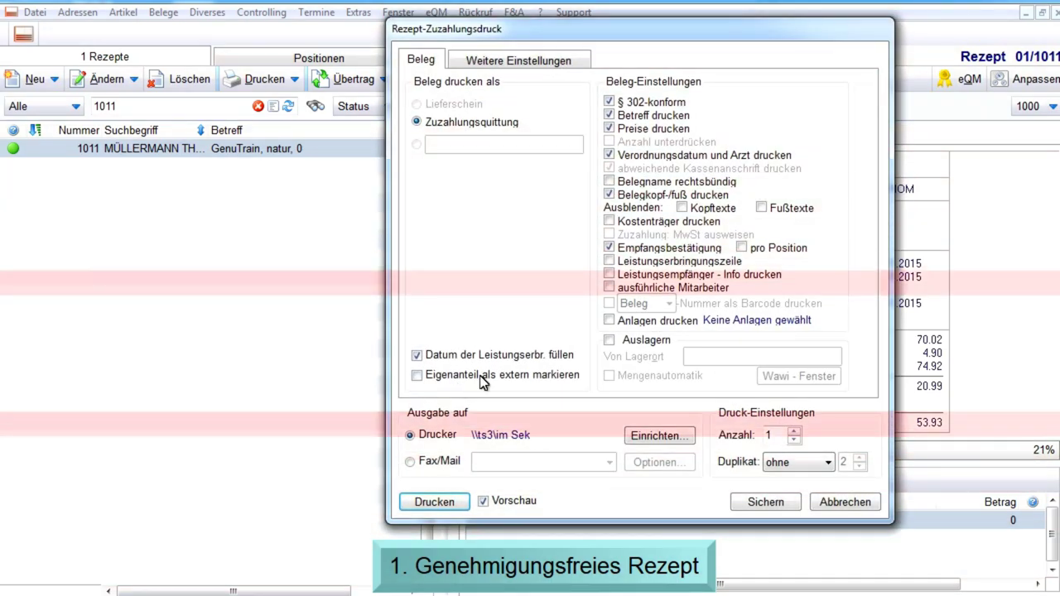
pyautogui.click(828, 502)
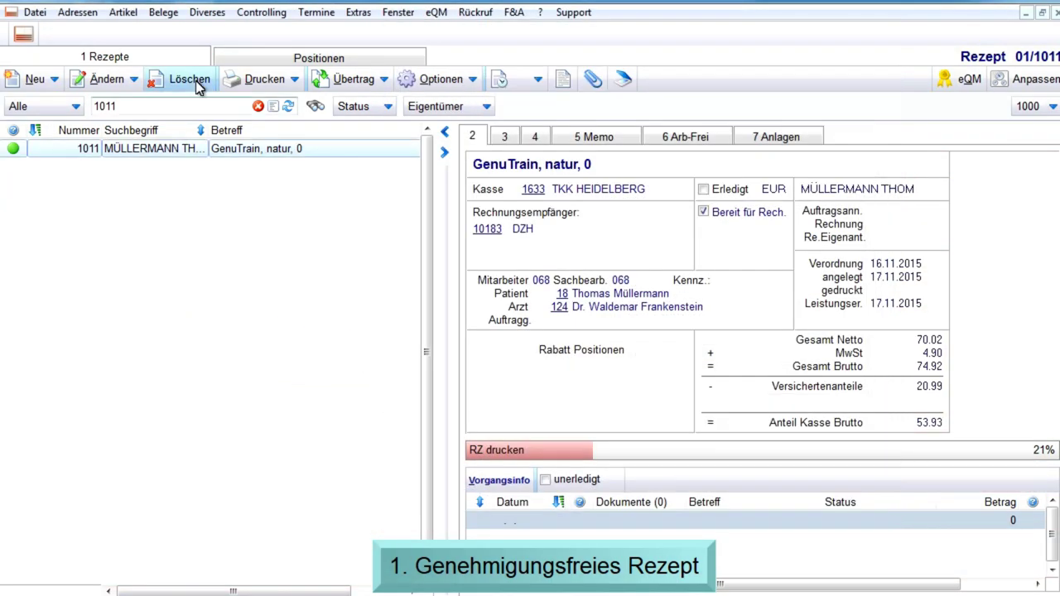
pyautogui.click(248, 80)
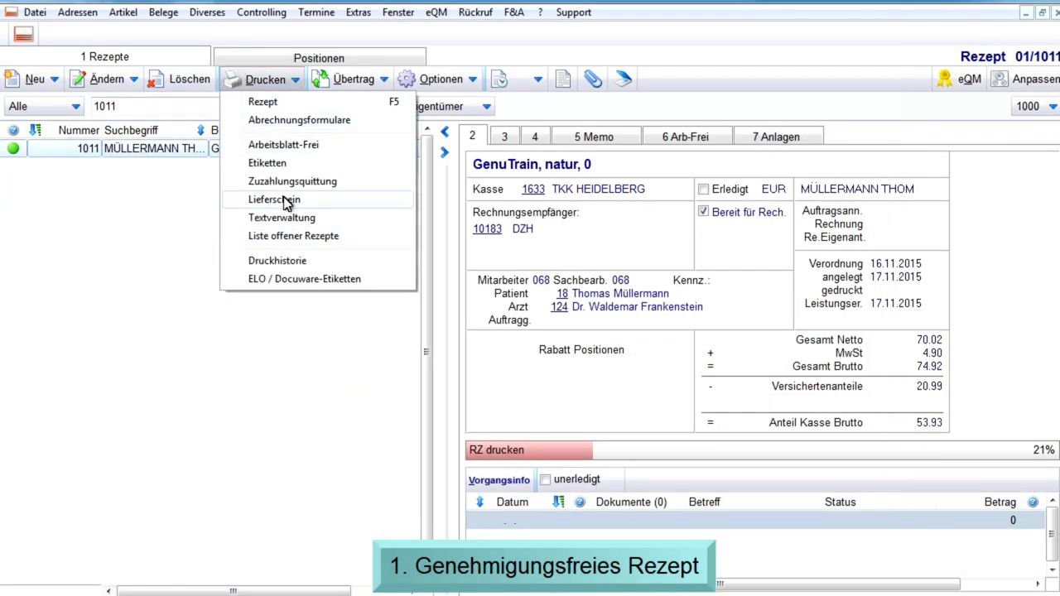
pyautogui.click(286, 200)
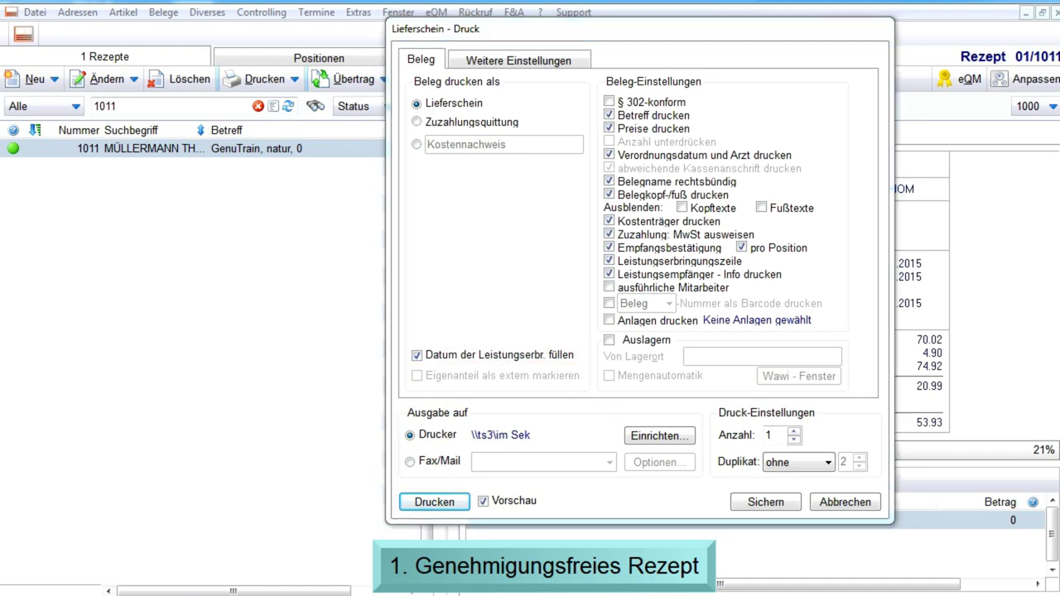
pyautogui.press('Escape')
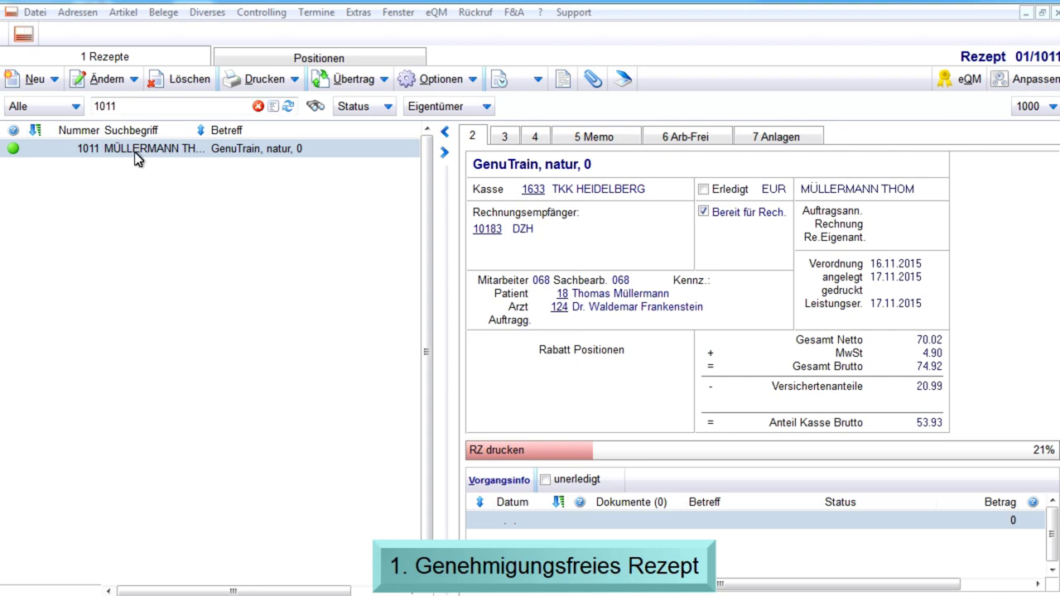
# Step: Open the prescription's Vorgang for editing and examine its diagnoses and the ICD10 selection list without adding an entry
pyautogui.click(110, 82)
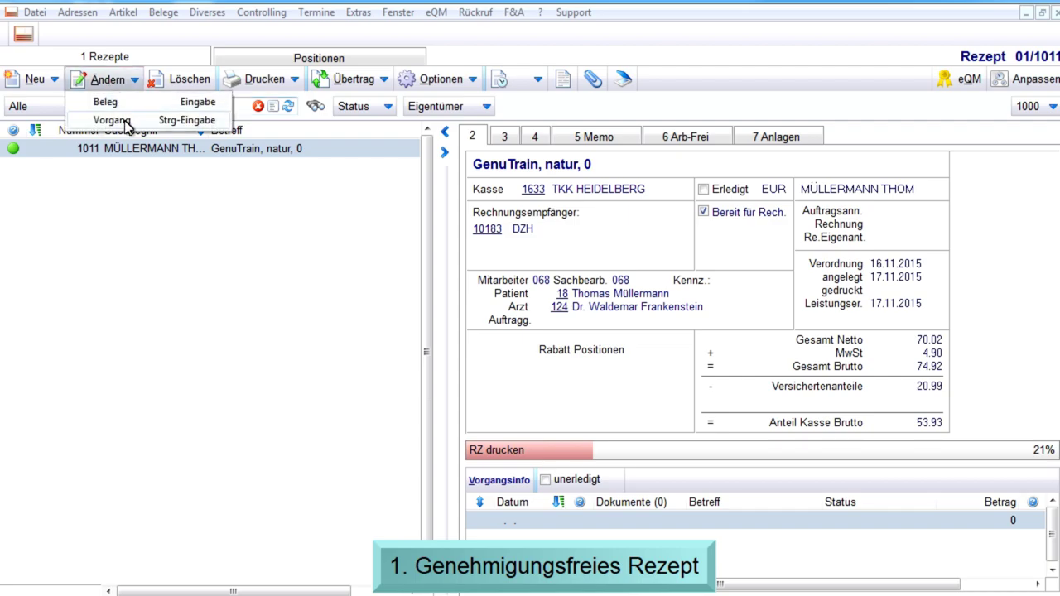
pyautogui.click(125, 121)
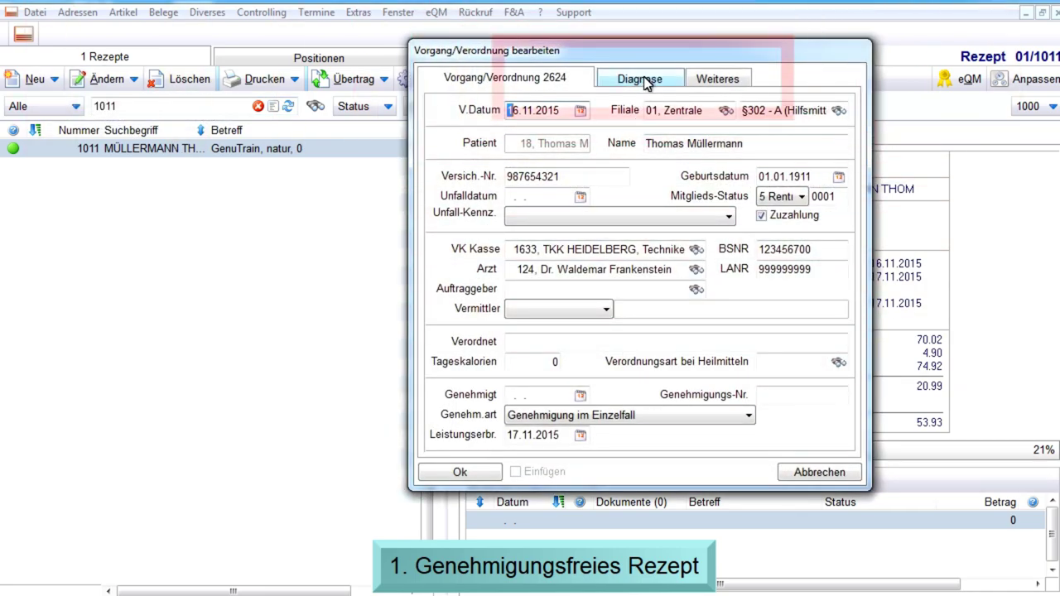
pyautogui.click(645, 80)
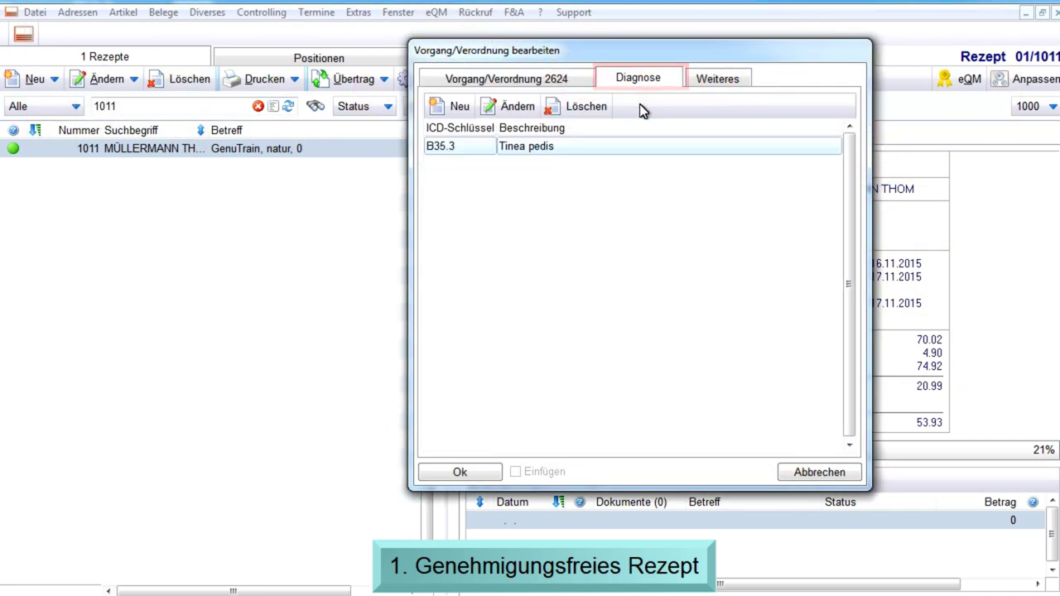
pyautogui.click(453, 112)
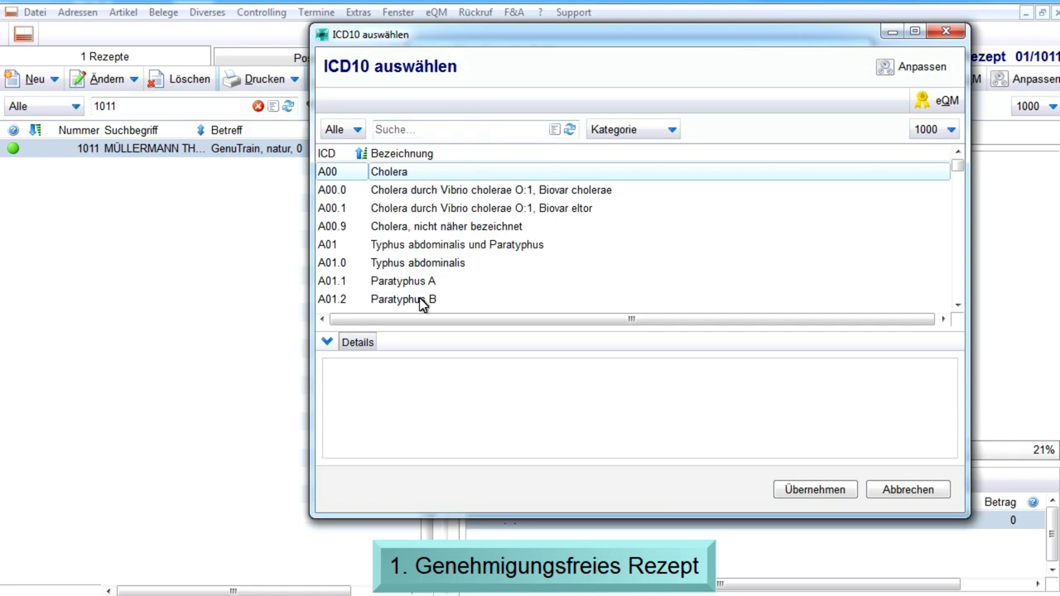
pyautogui.click(358, 130)
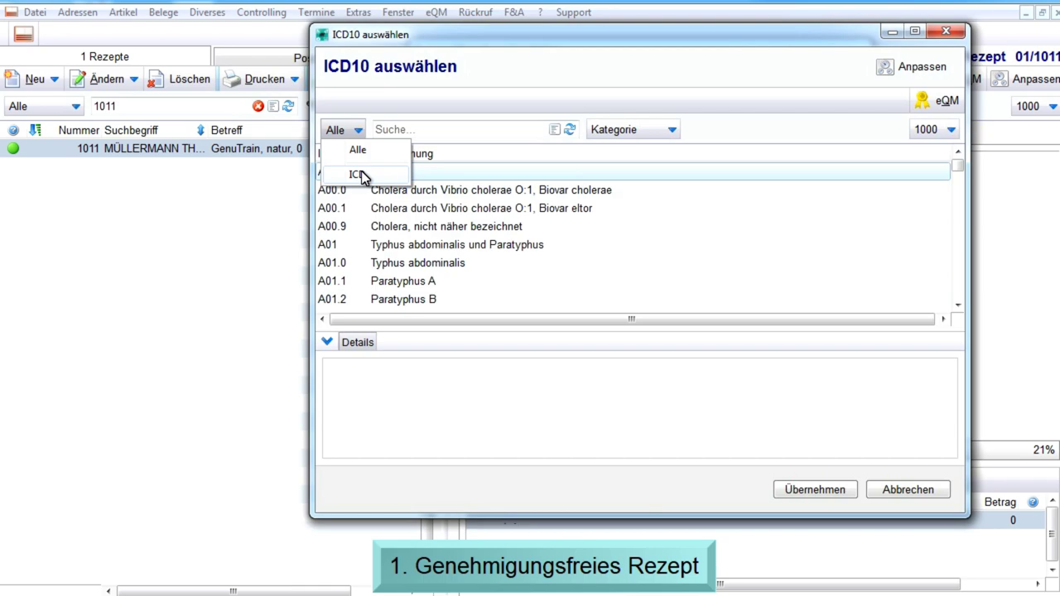
pyautogui.click(914, 494)
pyautogui.click(910, 490)
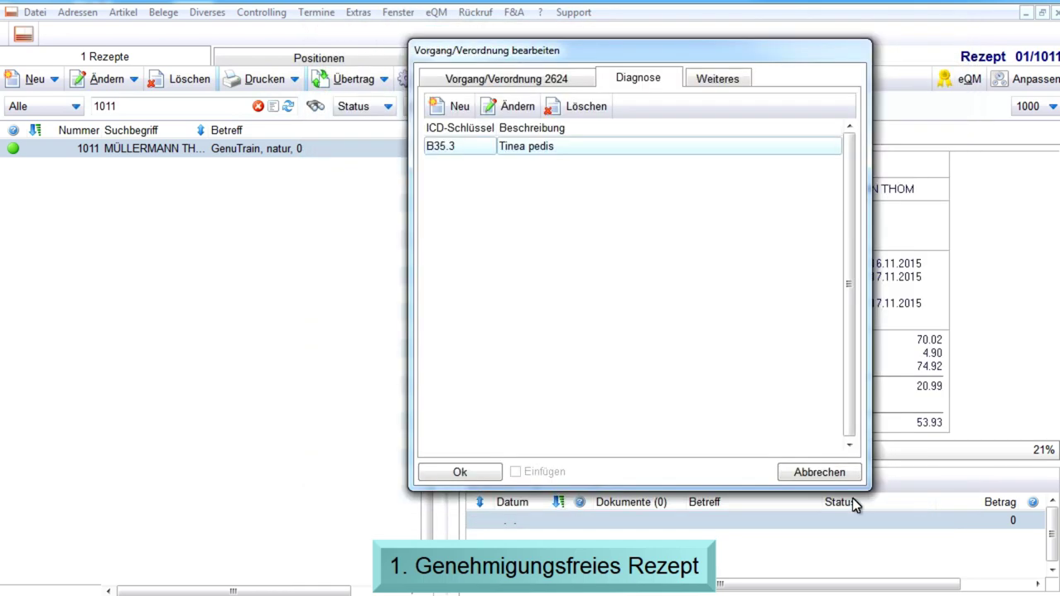
pyautogui.click(459, 471)
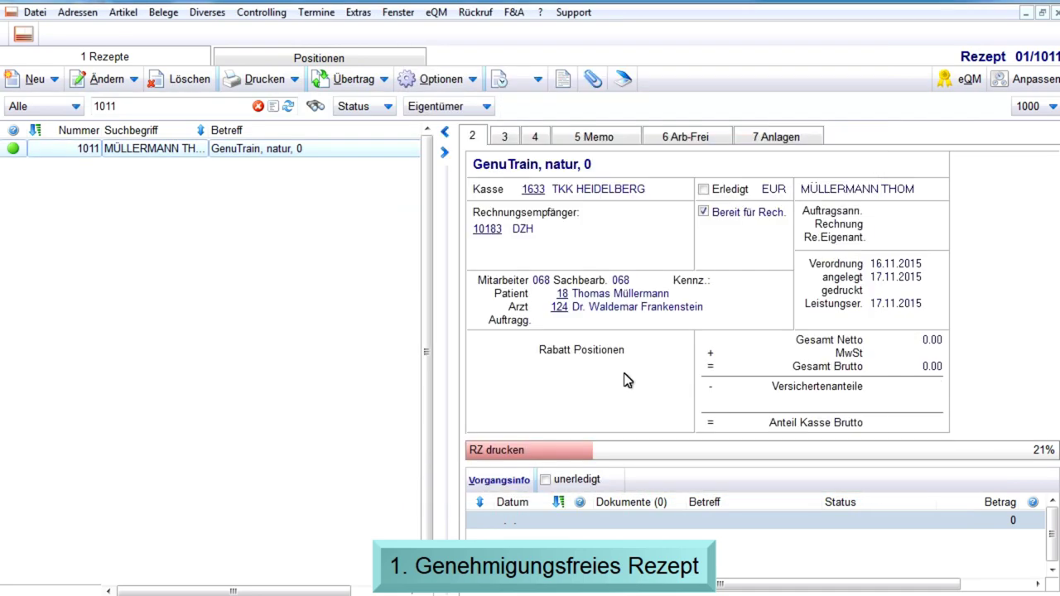
# Step: Create a new position on the prescription with M - Material-Stamm as the article source
pyautogui.click(330, 58)
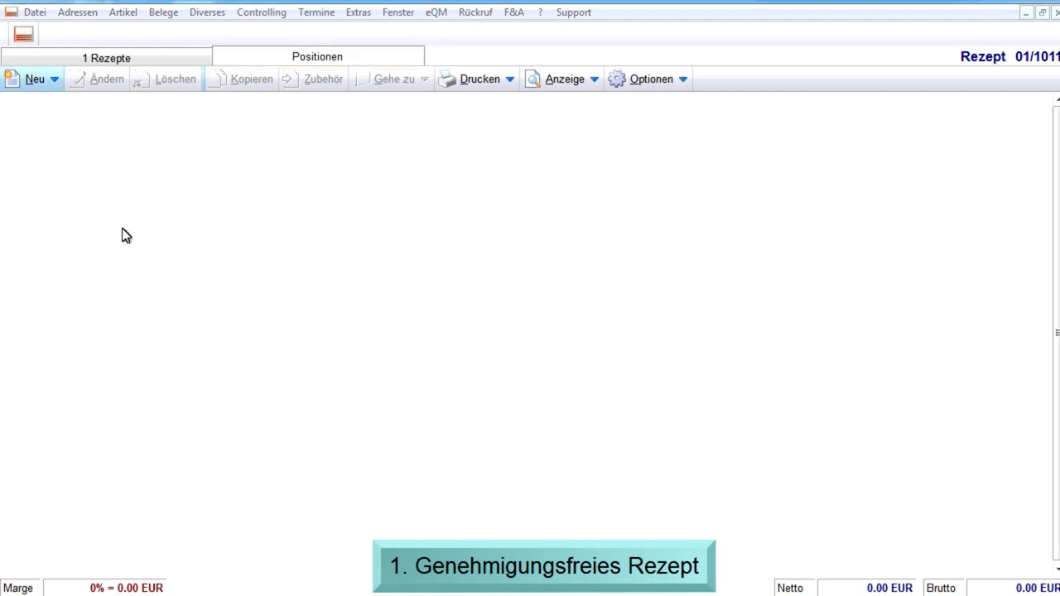
pyautogui.click(30, 80)
pyautogui.click(39, 102)
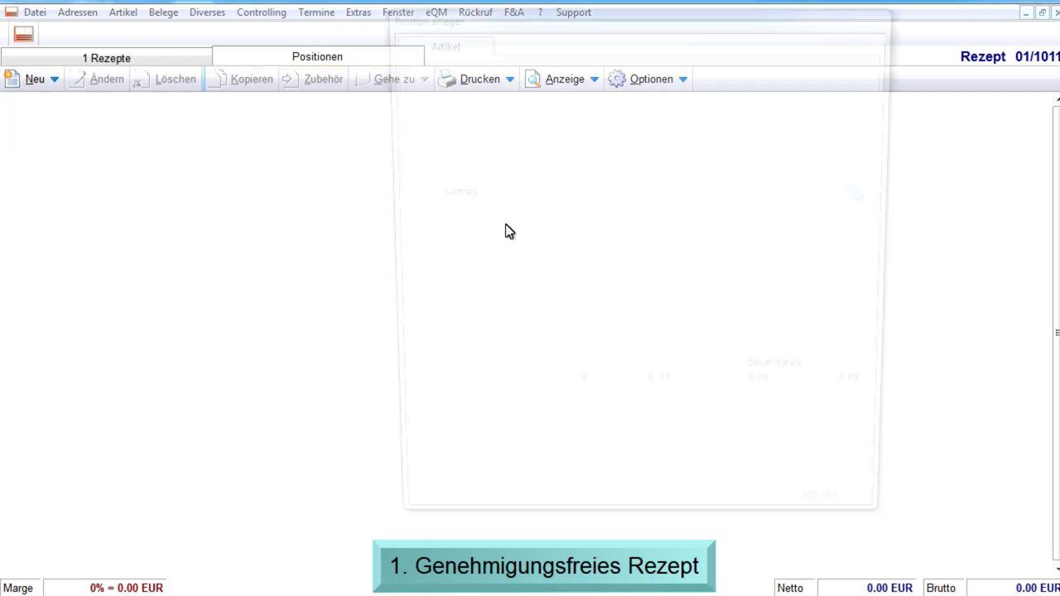
pyautogui.click(581, 71)
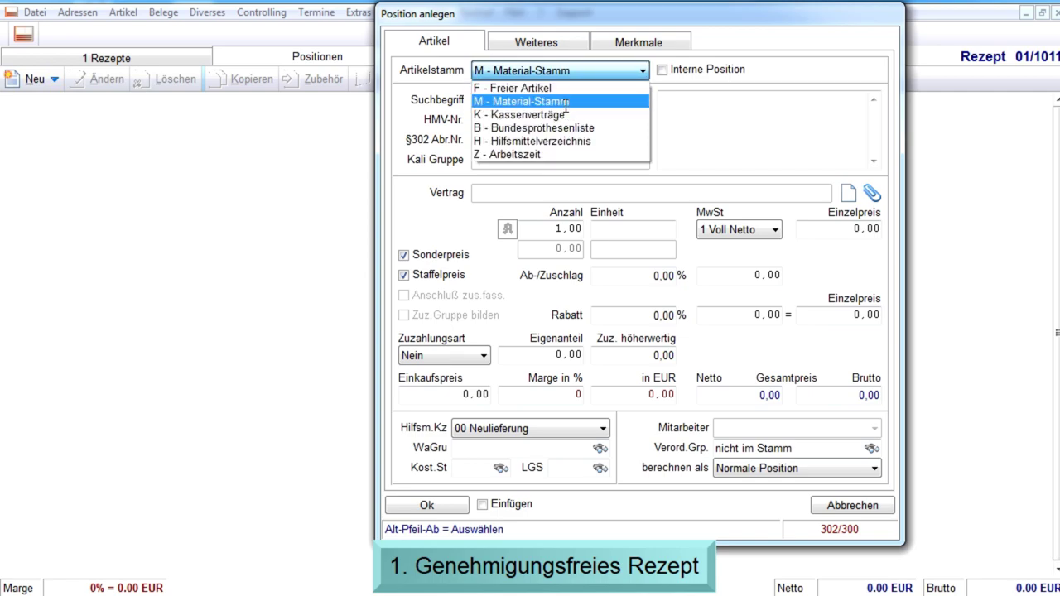
pyautogui.click(566, 102)
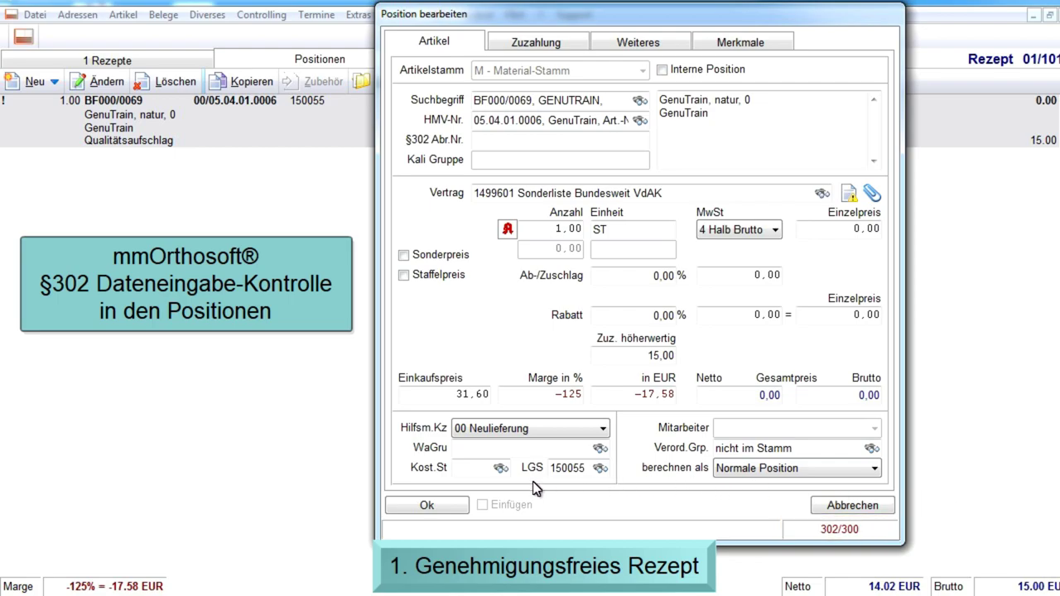
# Step: Accept the GenuTrain position despite the §302/300 billing check, and reopen it to save it with LGS 1500055
pyautogui.click(439, 506)
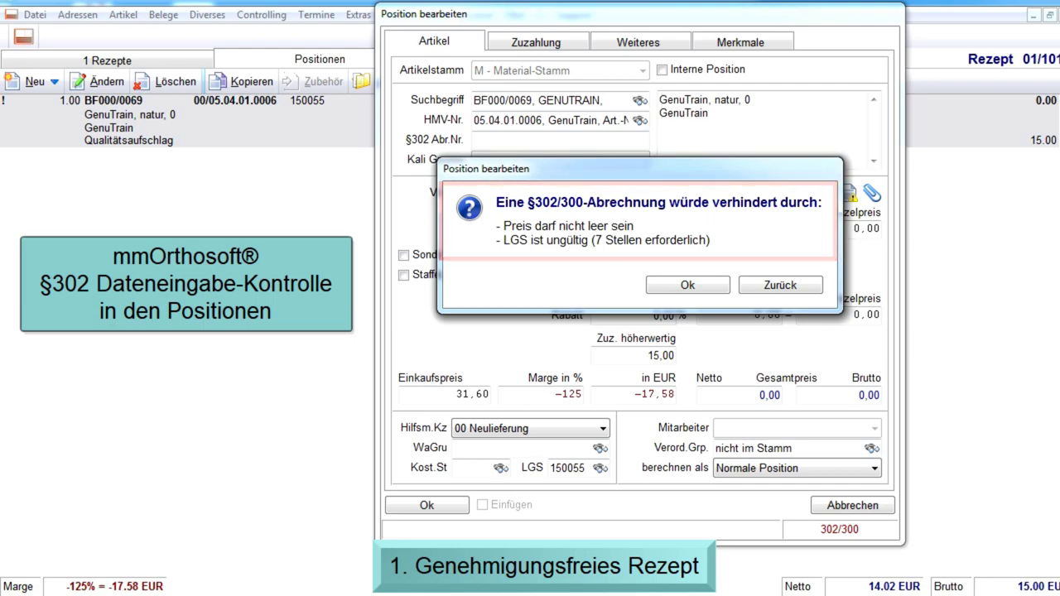
pyautogui.click(686, 285)
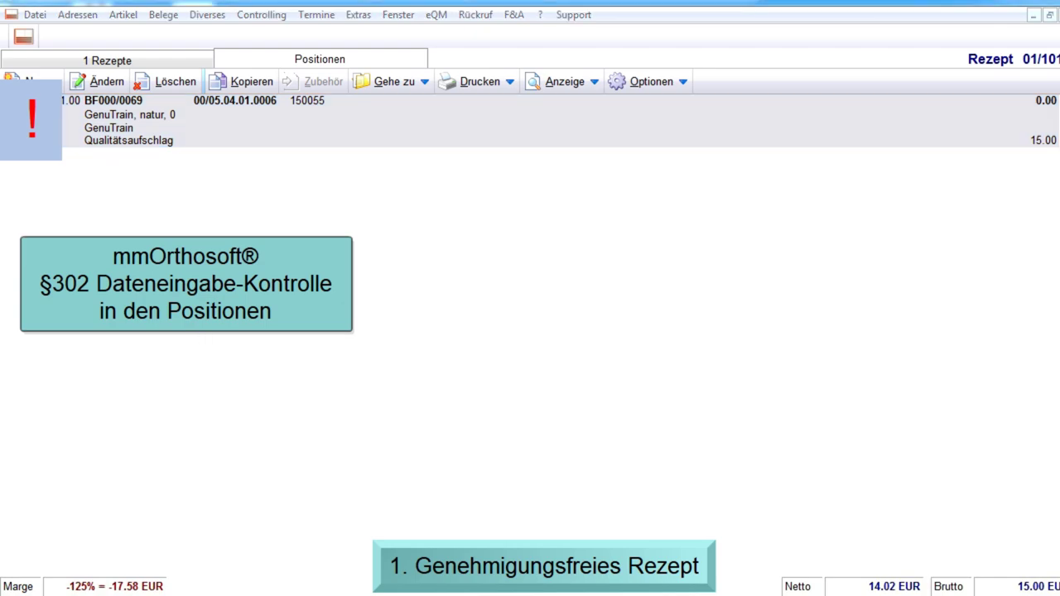
pyautogui.click(103, 82)
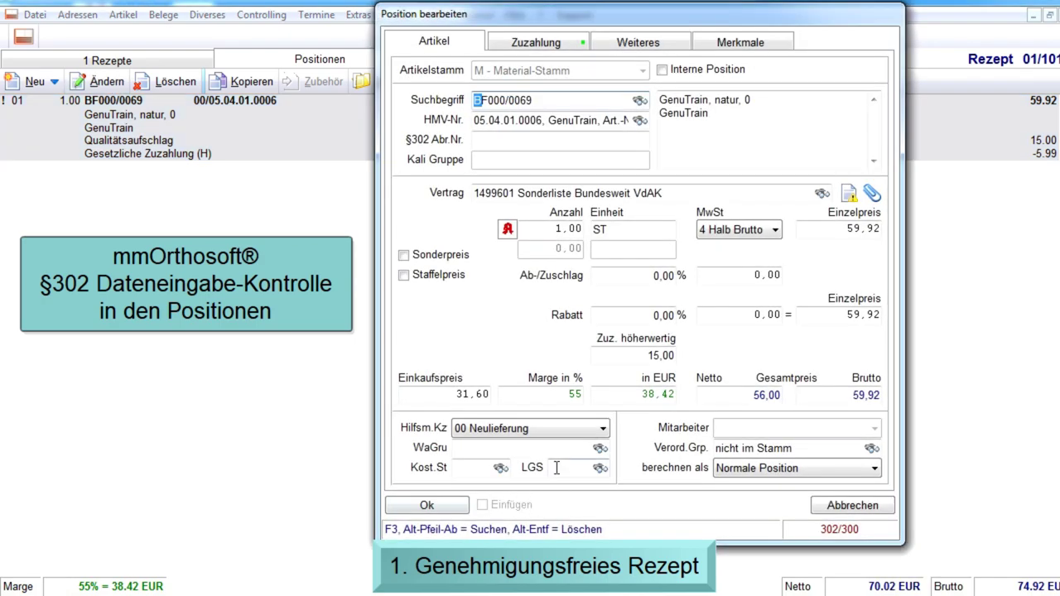
pyautogui.click(556, 468)
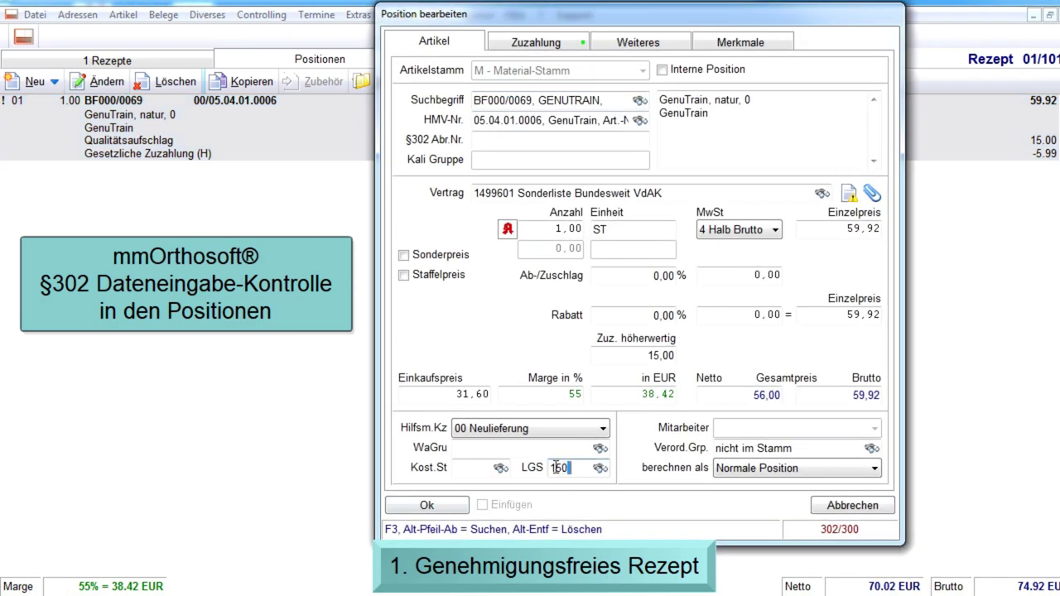
pyautogui.write('55')
pyautogui.press('Tab')
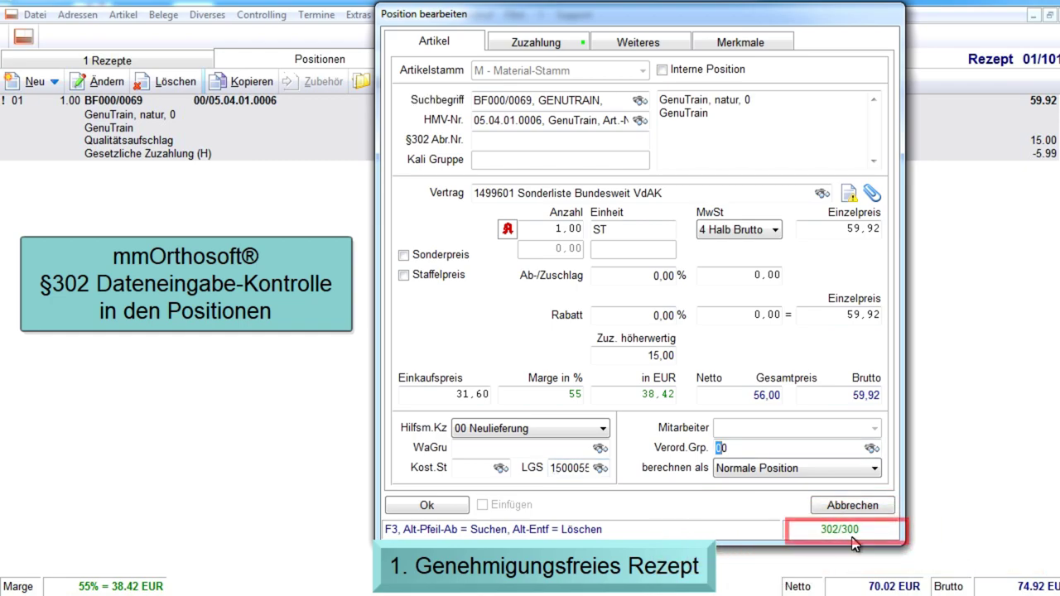
pyautogui.click(427, 506)
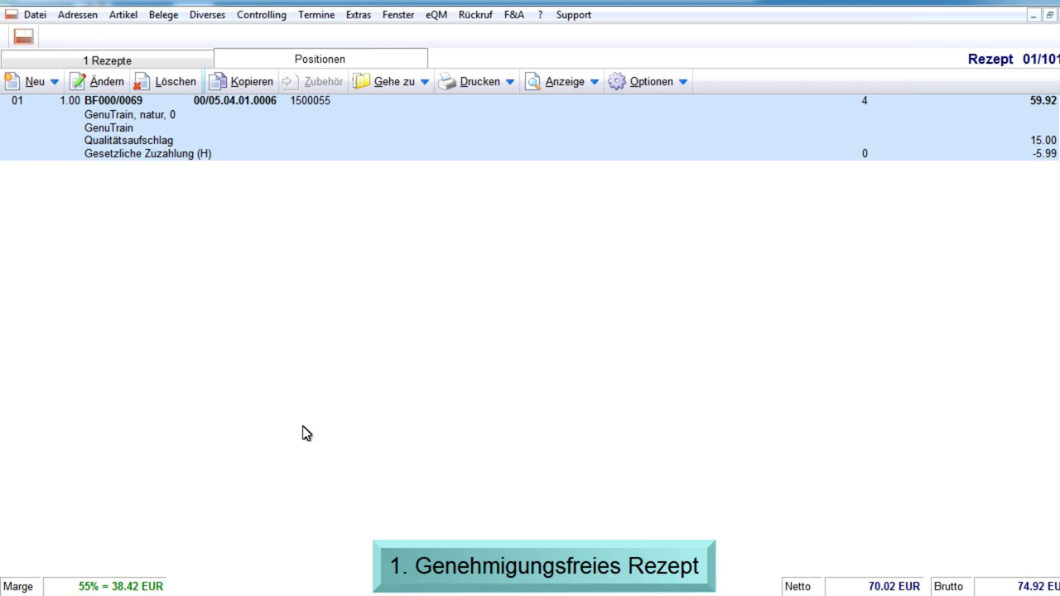
pyautogui.click(561, 382)
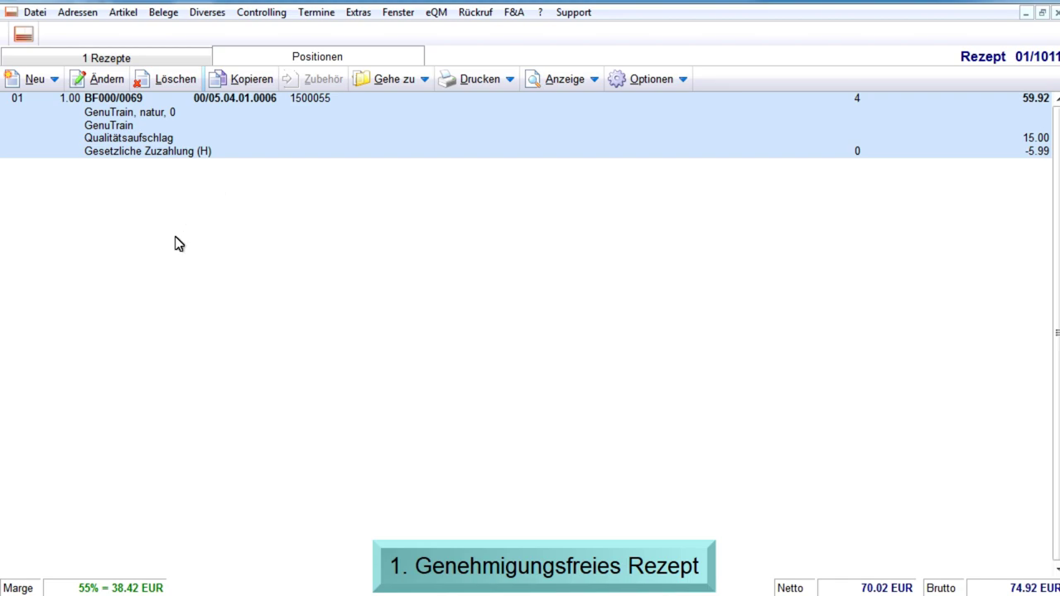
# Step: Return to the prescription overview and review its totals and the available print documents without printing anything
pyautogui.click(133, 62)
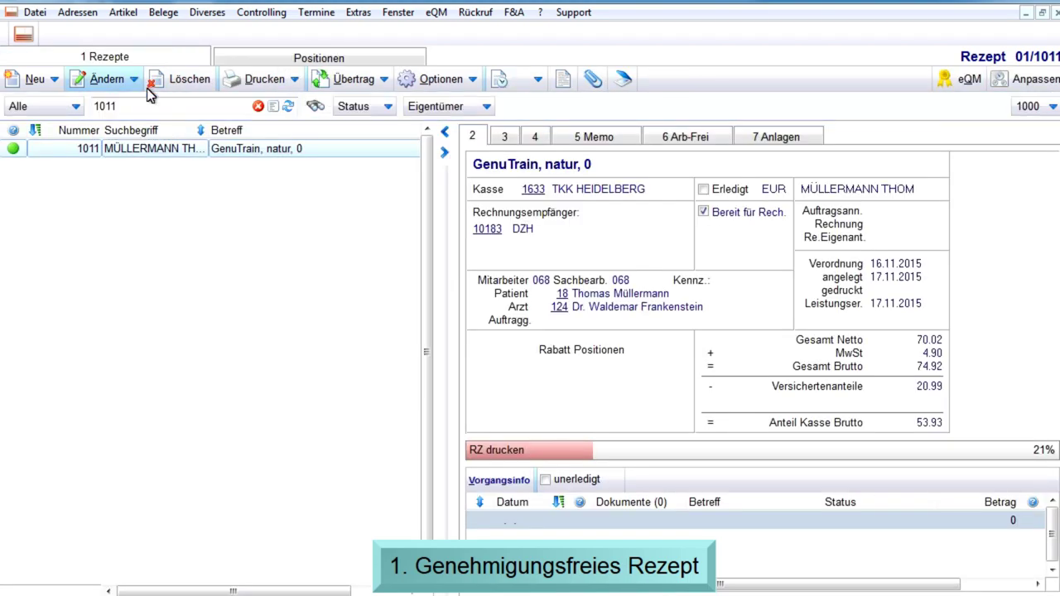
pyautogui.click(266, 79)
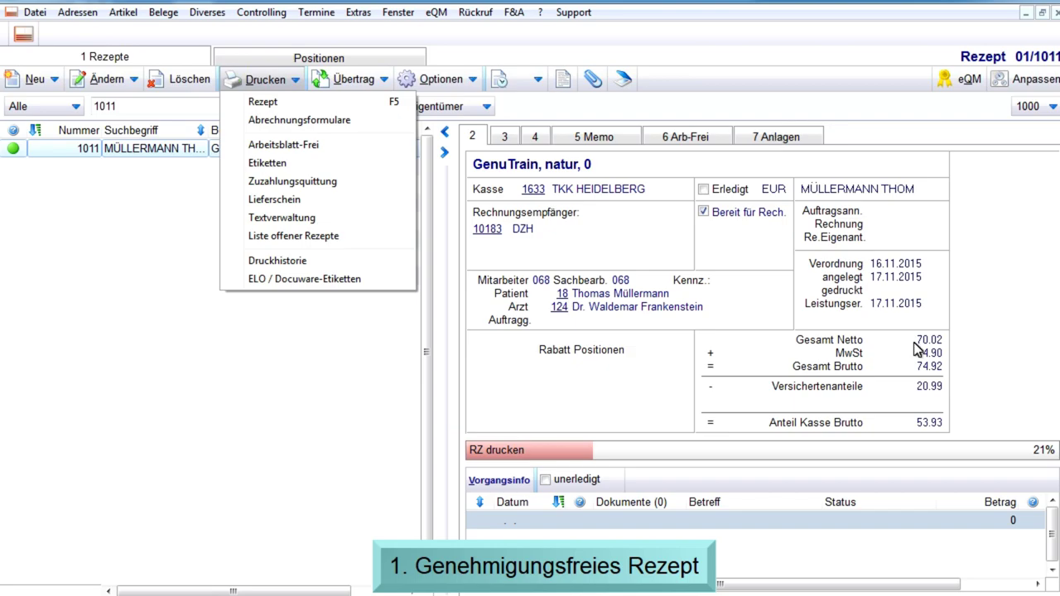
pyautogui.click(1044, 577)
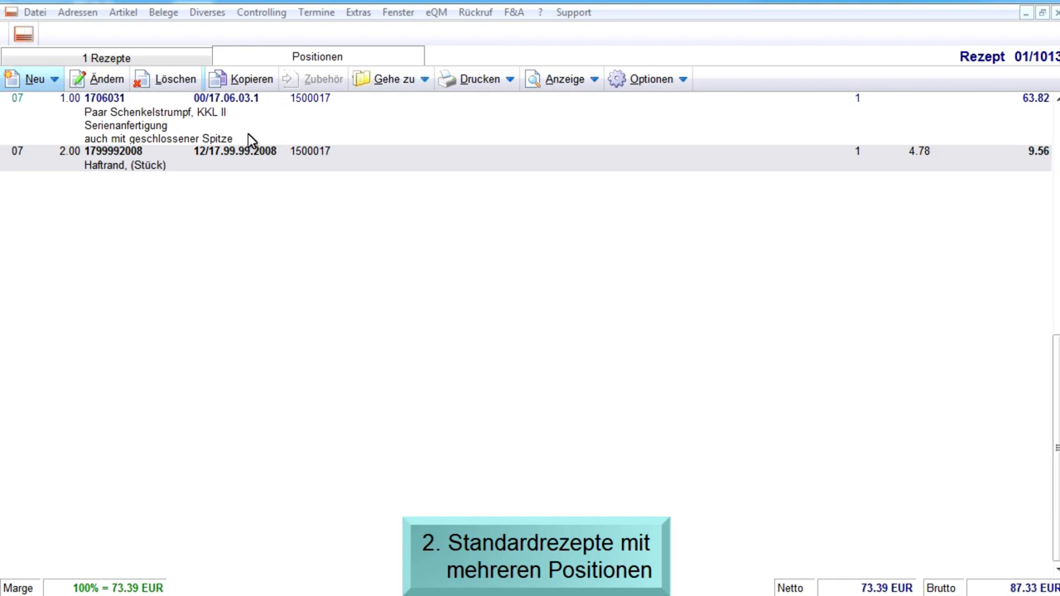
# Step: Combine the Schenkelstrumpf and Haftrand positions into a new Zuzahlungsgruppe with Zuzahlungsart Hilfsmittel (5-10)
pyautogui.click(238, 131)
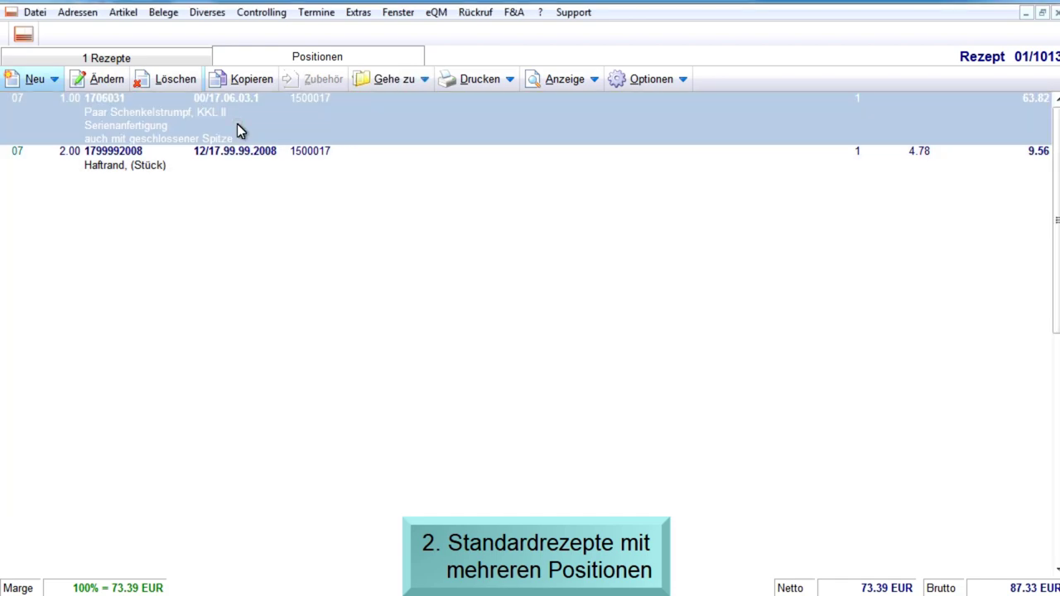
pyautogui.click(229, 169)
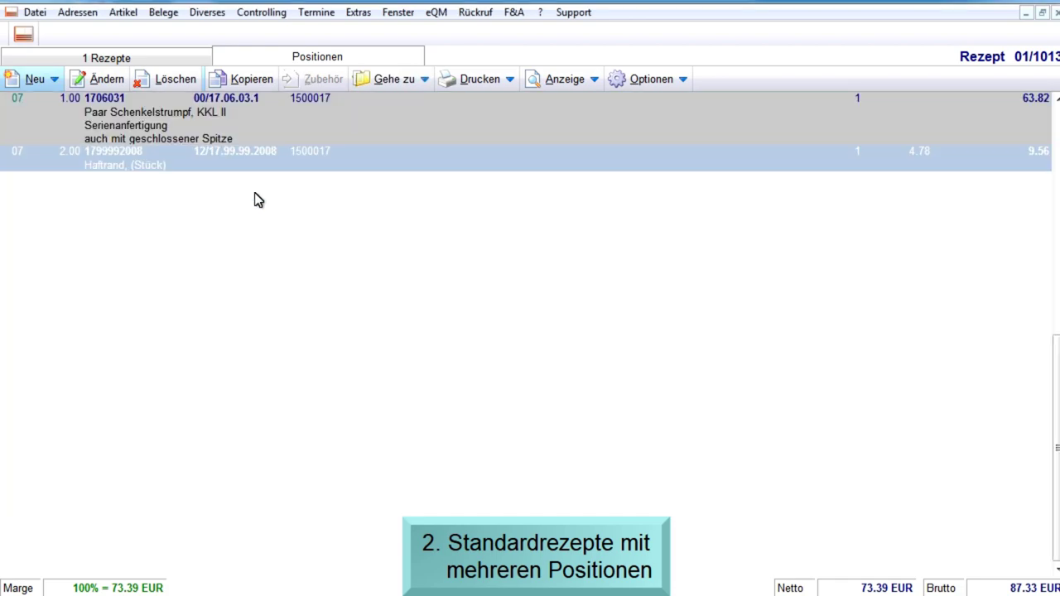
pyautogui.click(661, 83)
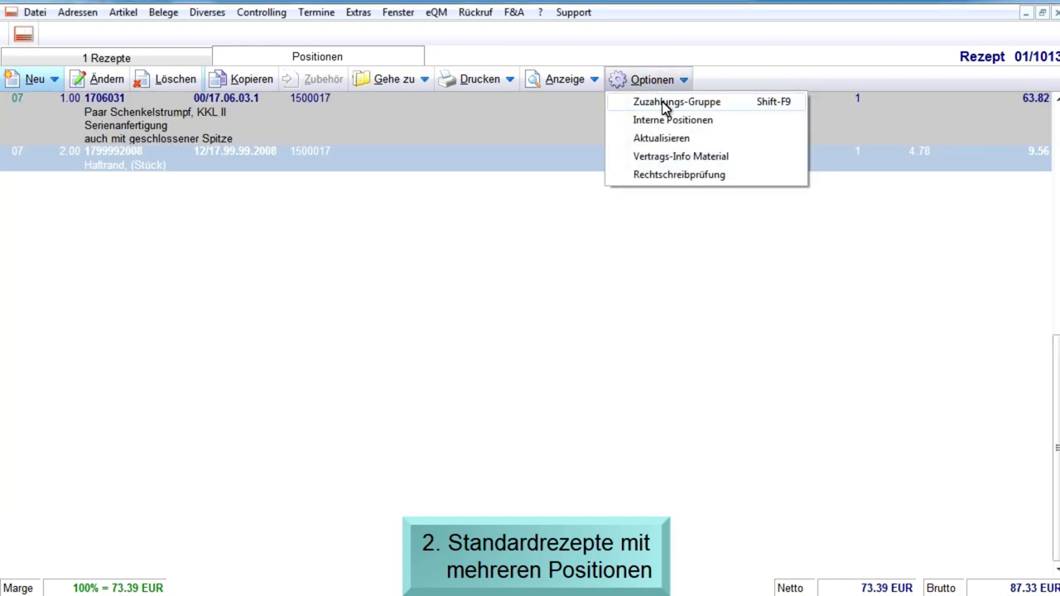
pyautogui.click(664, 106)
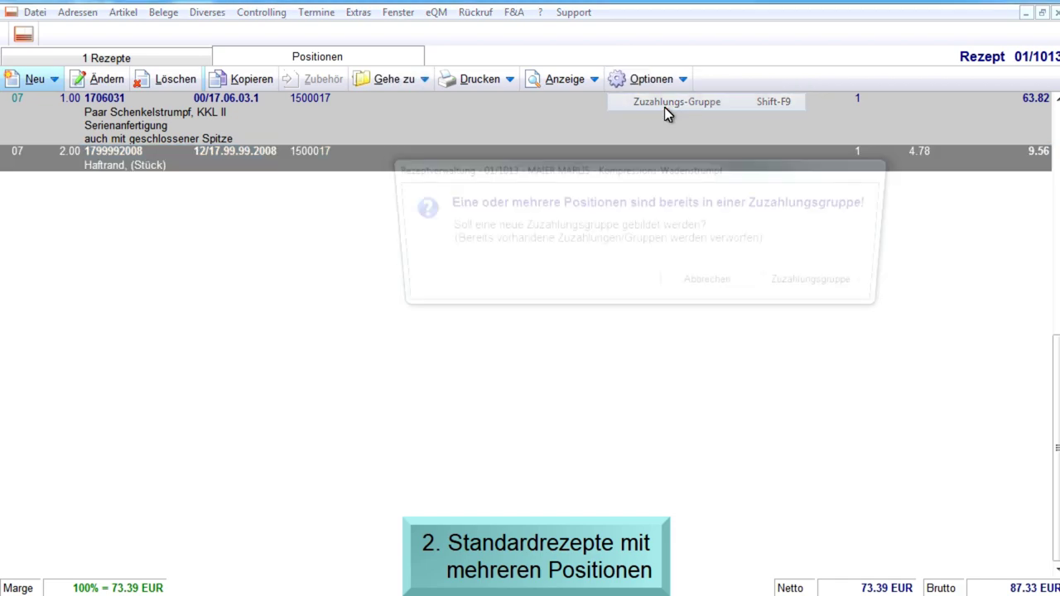
pyautogui.click(791, 288)
pyautogui.click(507, 162)
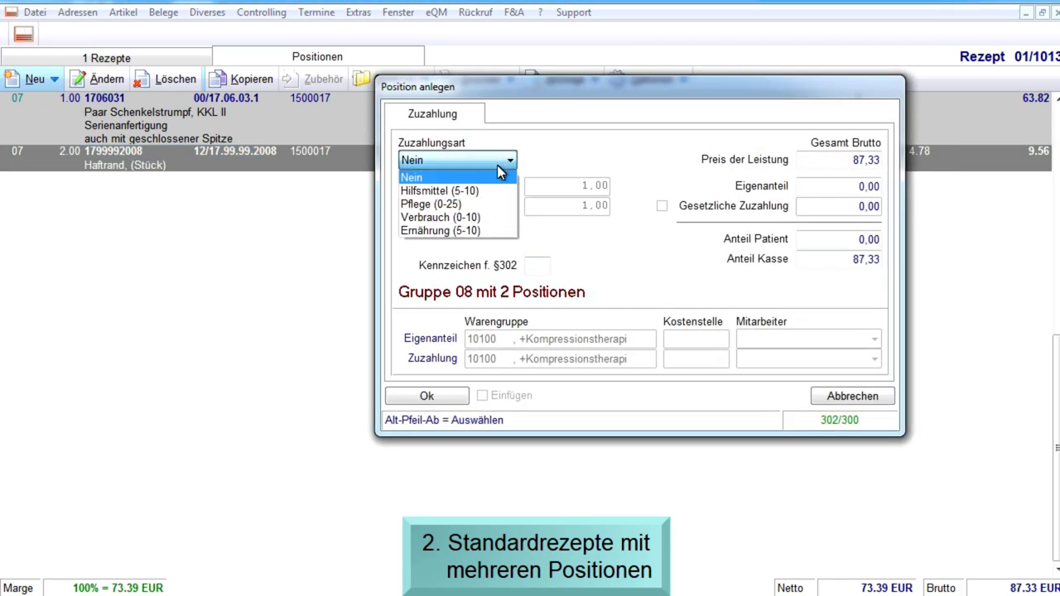
pyautogui.click(476, 188)
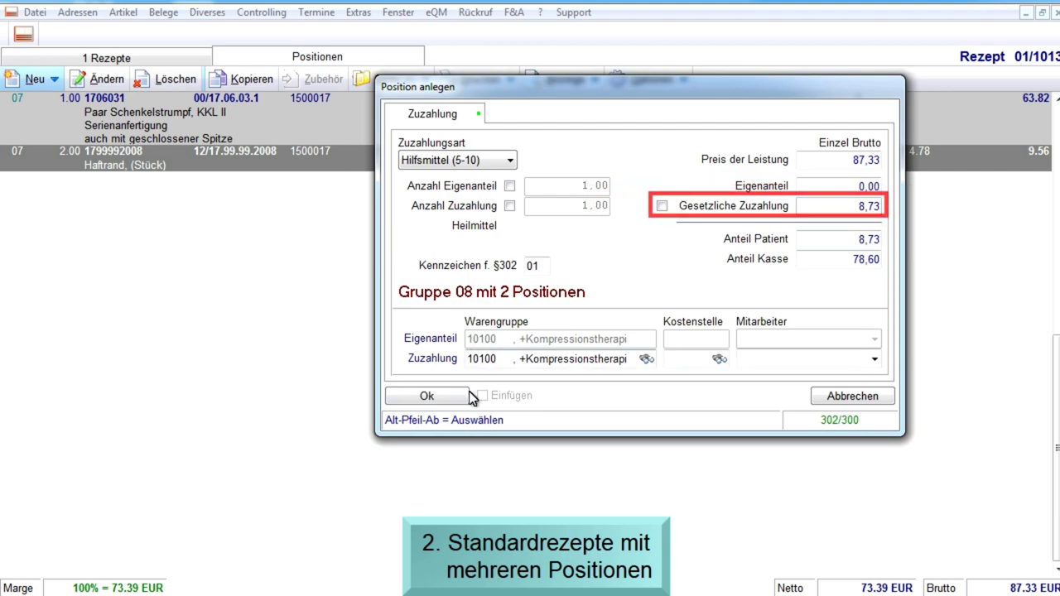
pyautogui.click(430, 398)
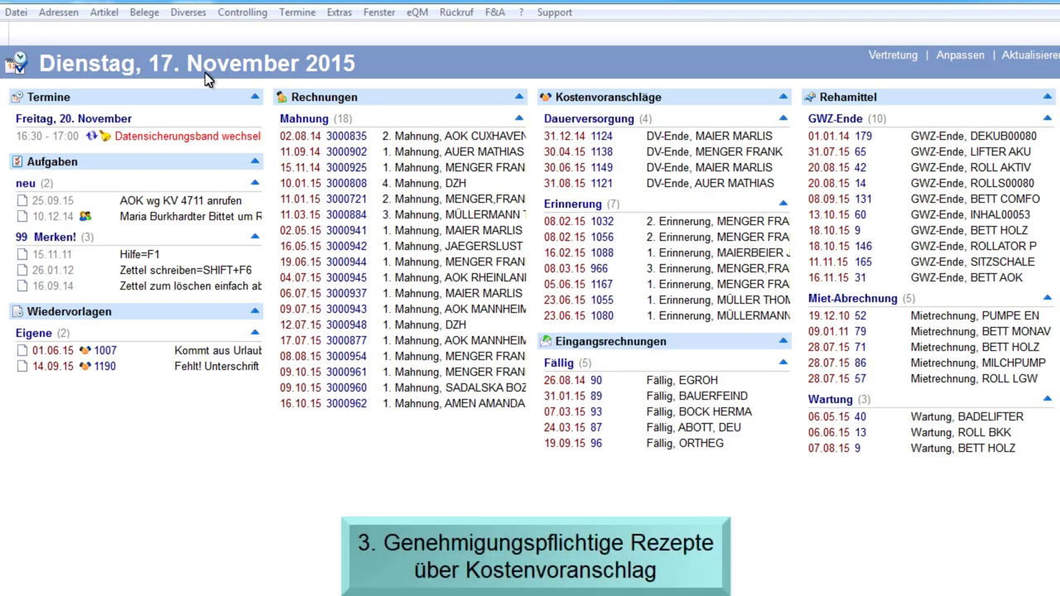
# Step: In the Auftrag/KV for "Orthopädischer Straßenschuh nach Maß", set the Verordnung date to 16.11.2015 and save
pyautogui.click(148, 13)
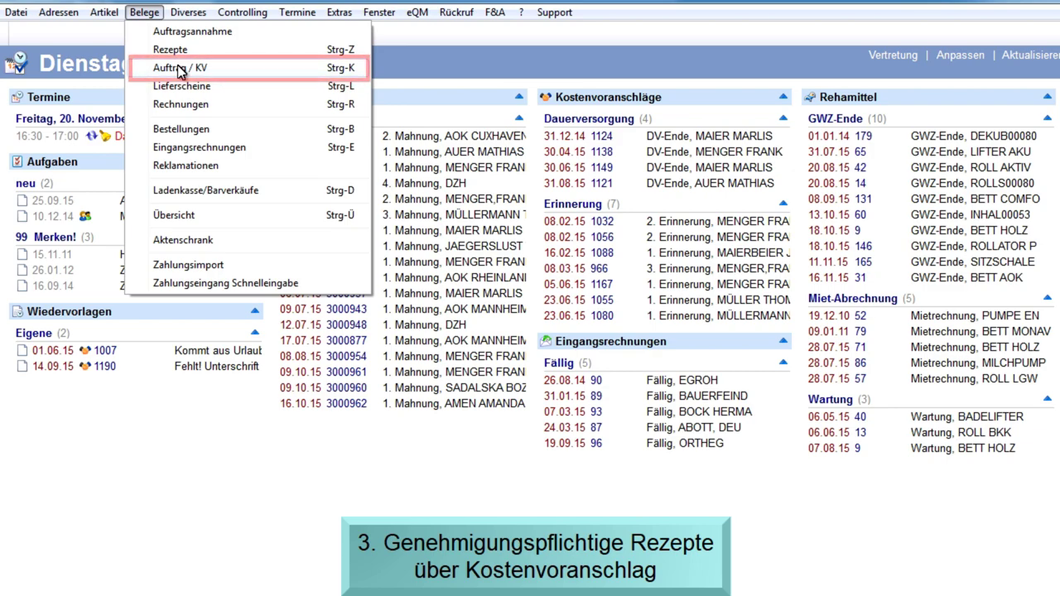
pyautogui.click(179, 68)
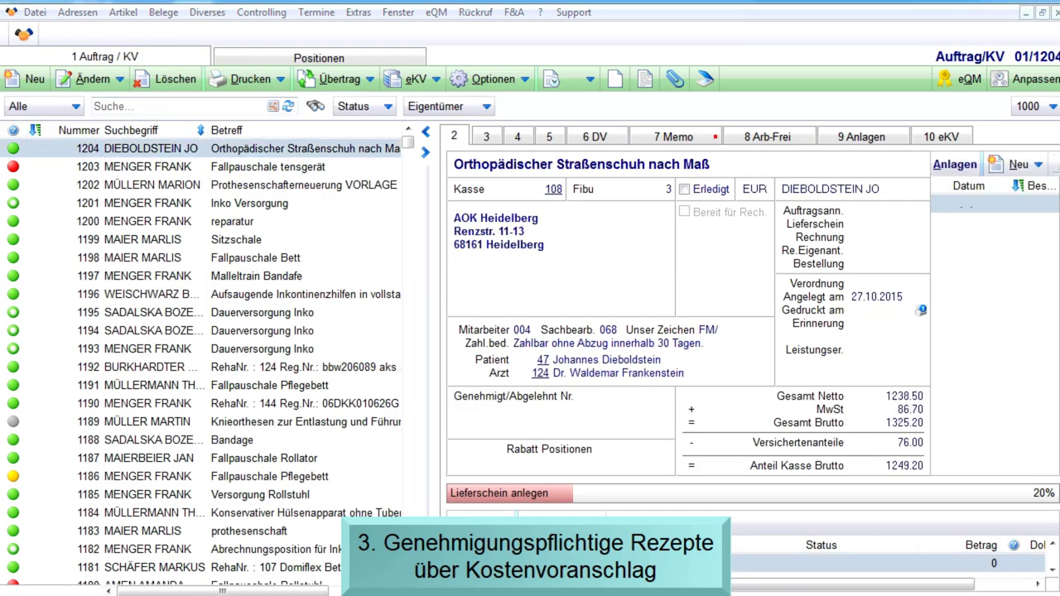
pyautogui.doubleClick(666, 325)
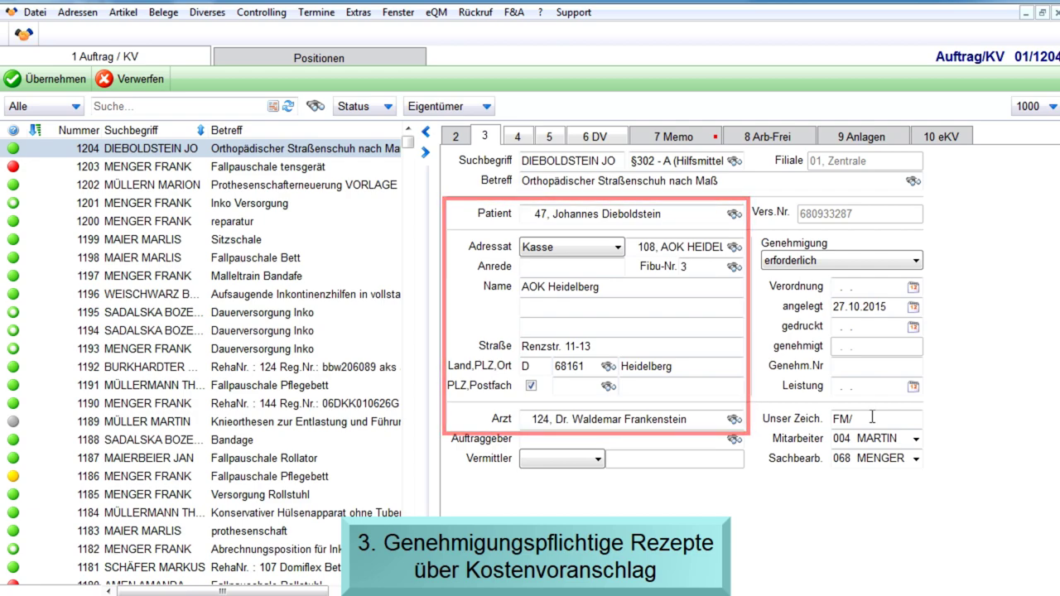
pyautogui.click(912, 287)
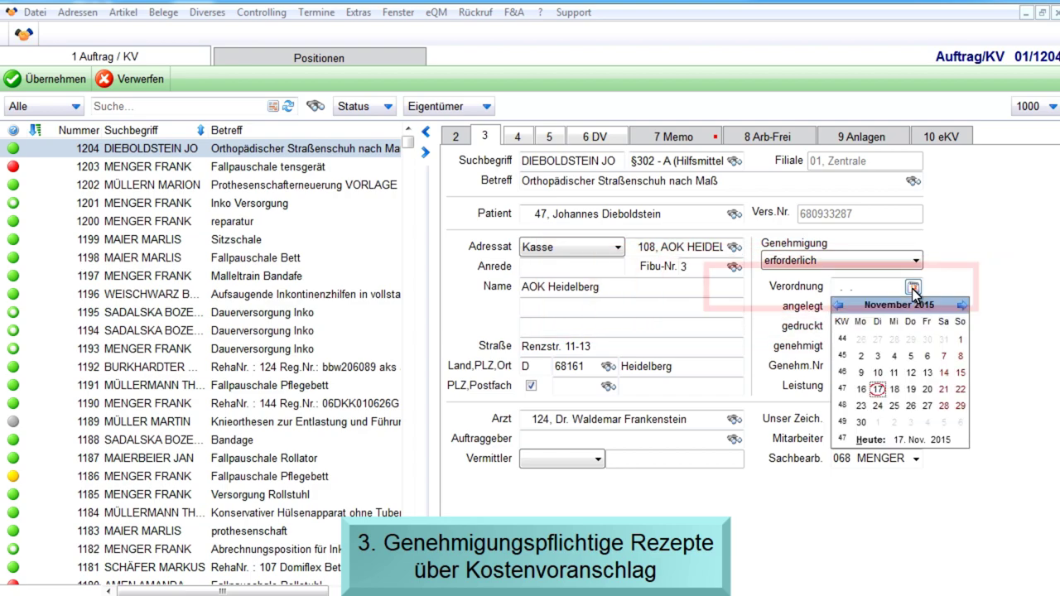
pyautogui.click(861, 390)
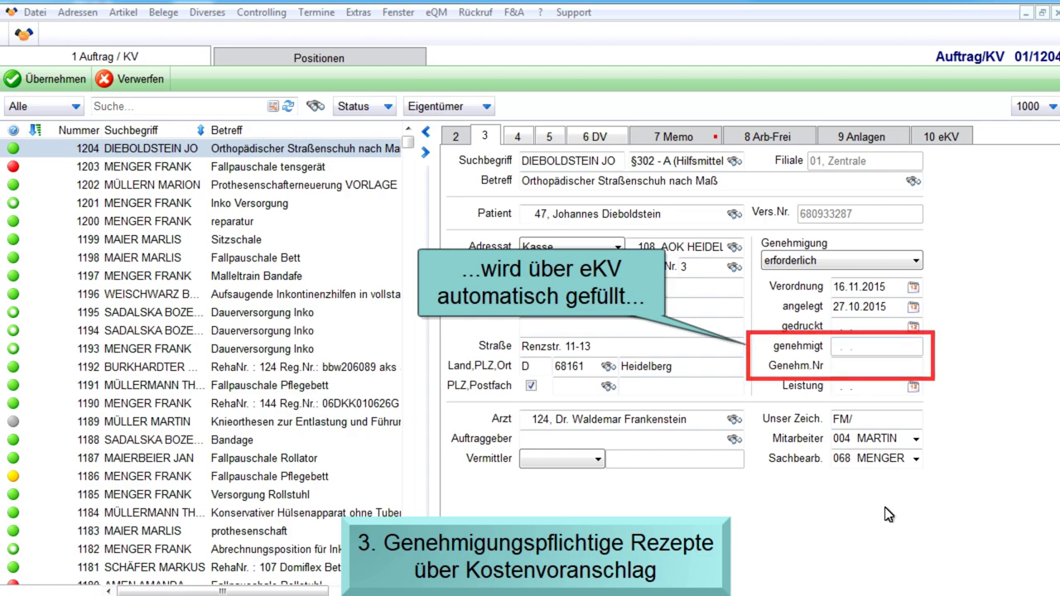
pyautogui.hotkey('ctrl', 's')
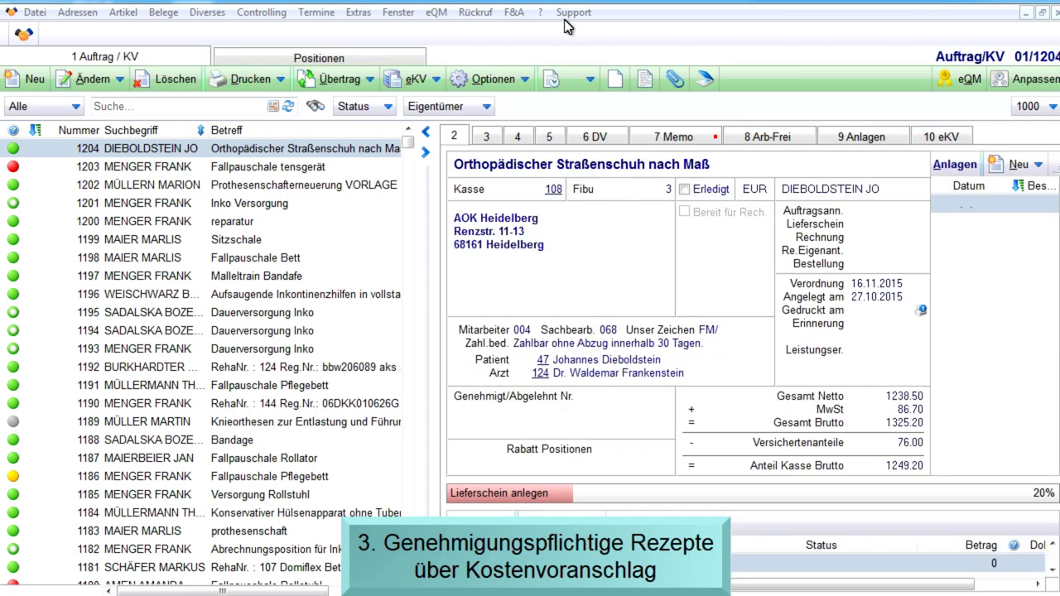
# Step: Set the Kostenvoranschlag status to Genehmigt as Genehmigung im Einzelfall, with date 17.11.2015 and Nummer 17.11.15
pyautogui.click(493, 80)
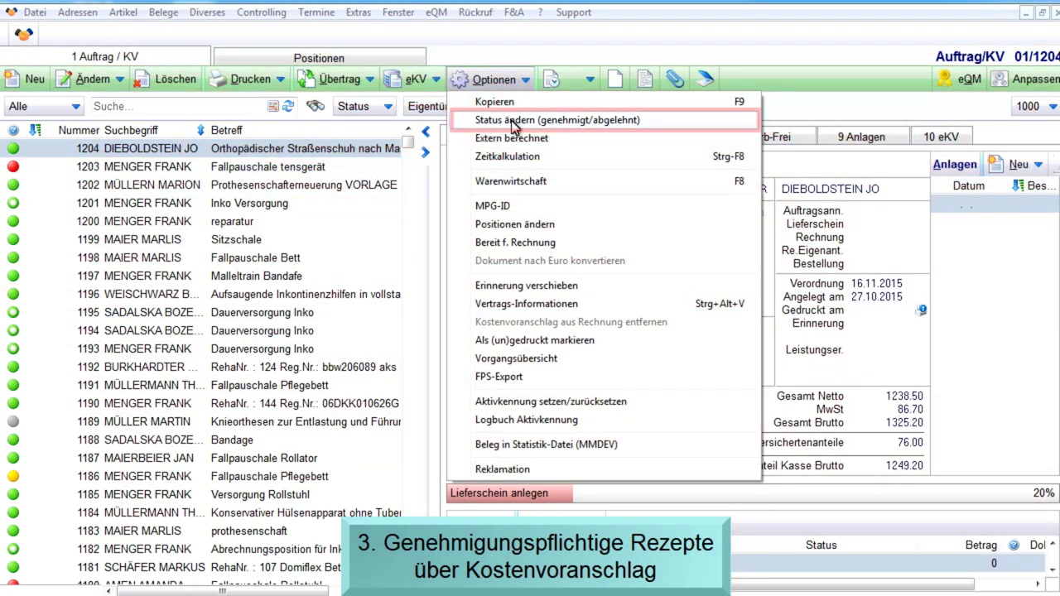
pyautogui.click(513, 122)
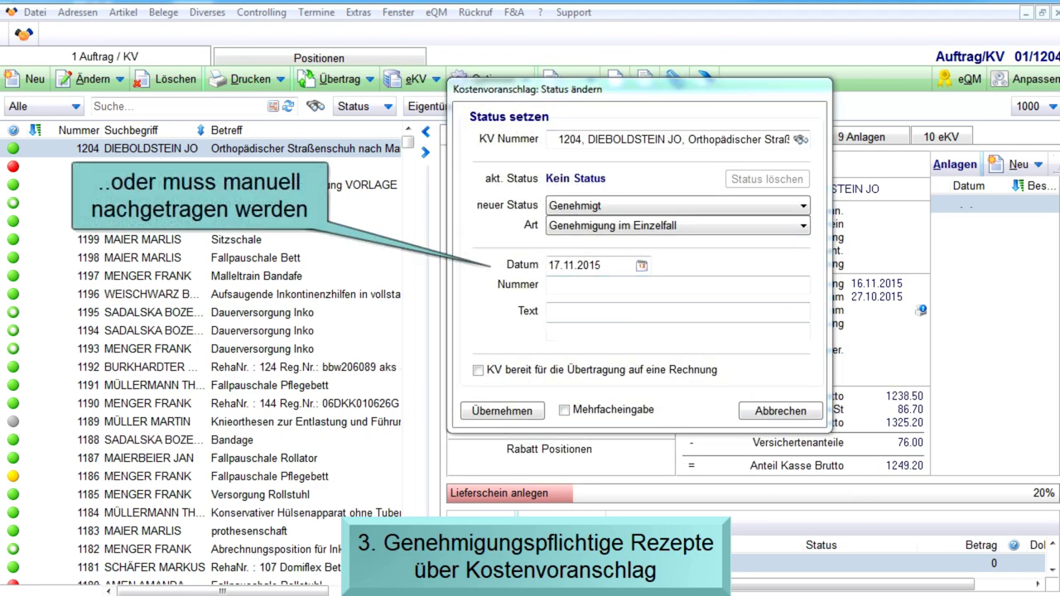
pyautogui.click(687, 200)
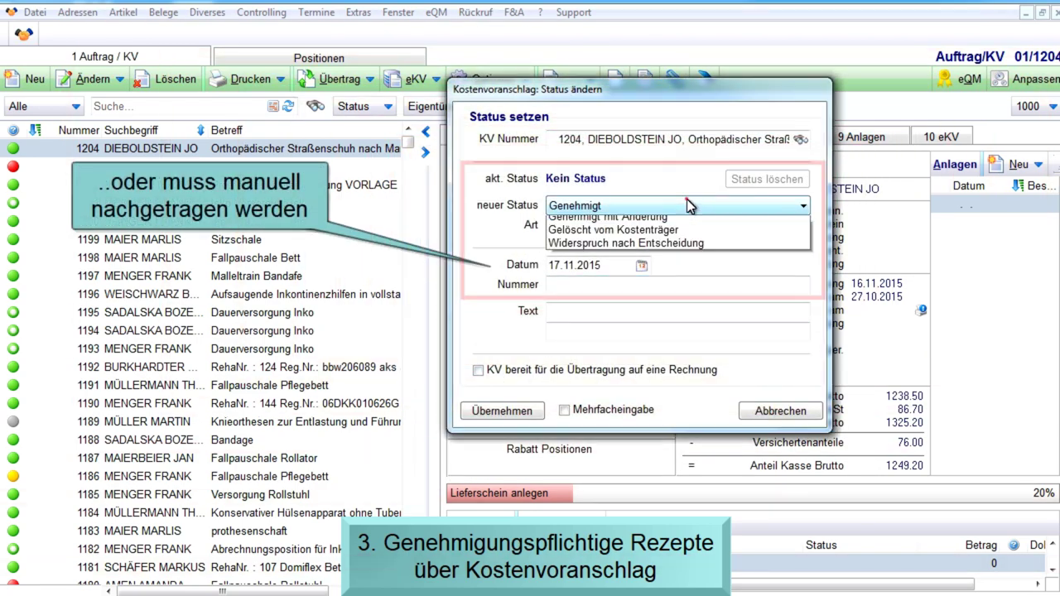
pyautogui.click(686, 205)
pyautogui.click(687, 227)
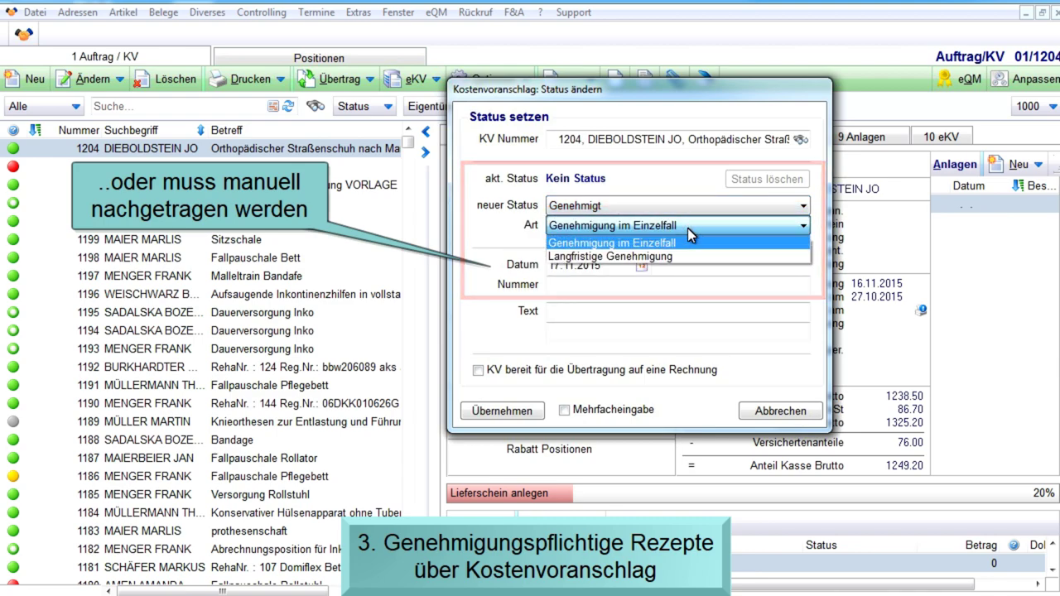
pyautogui.click(687, 228)
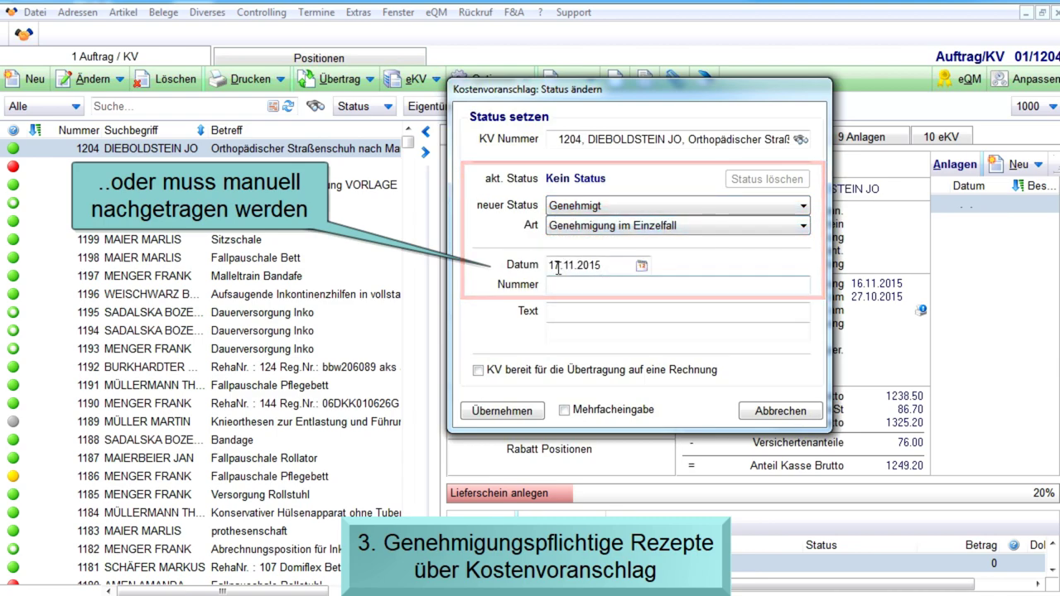
pyautogui.click(629, 275)
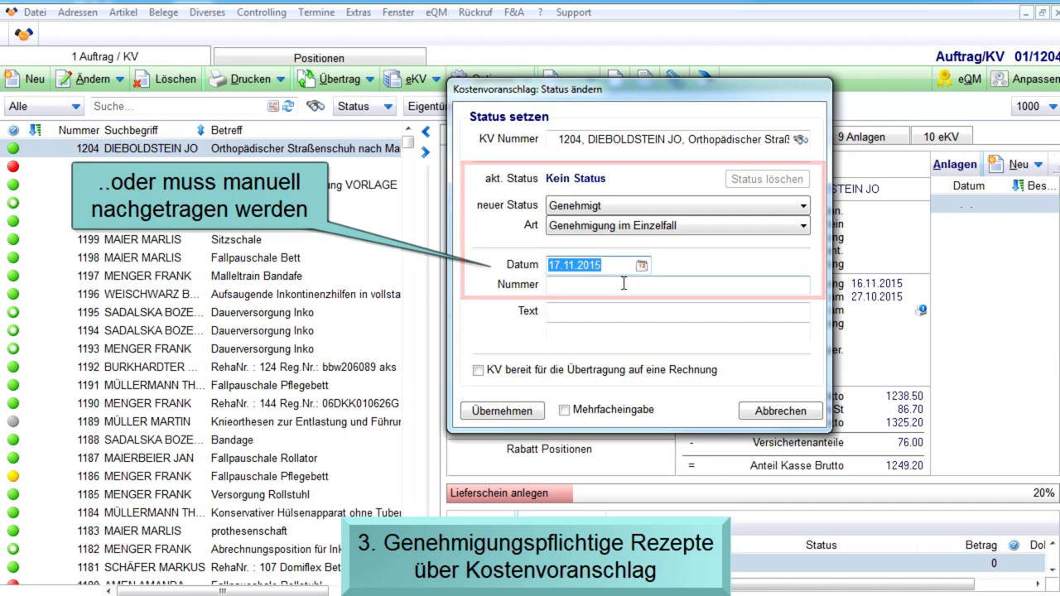
pyautogui.click(624, 284)
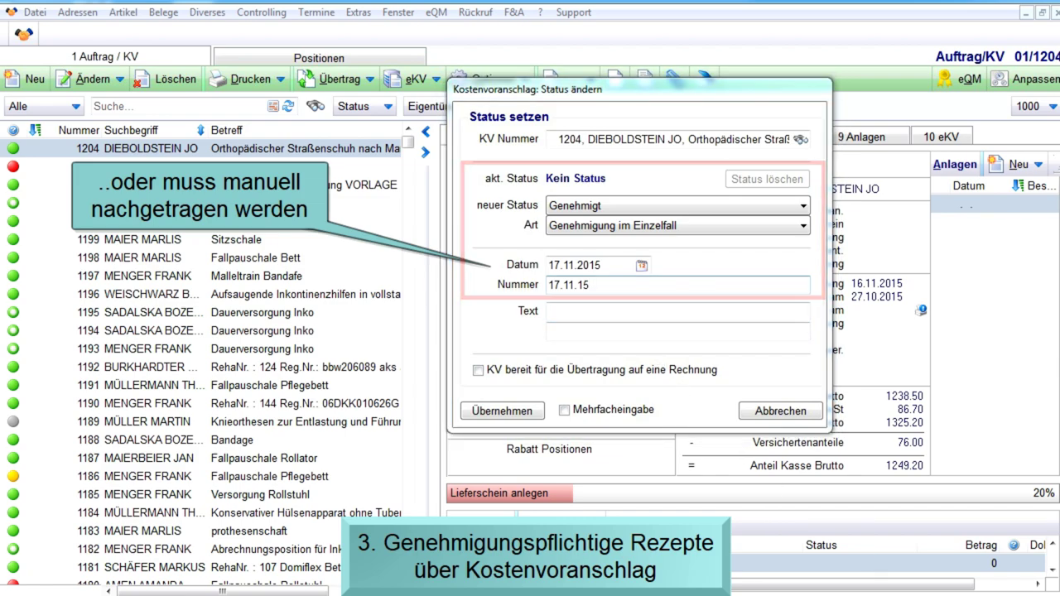
pyautogui.press('Return')
# Step: Check the Kostenvoranschlag's positions and accept the details of the Orthopädischer Straßenschuh position under RECHTS
pyautogui.click(339, 60)
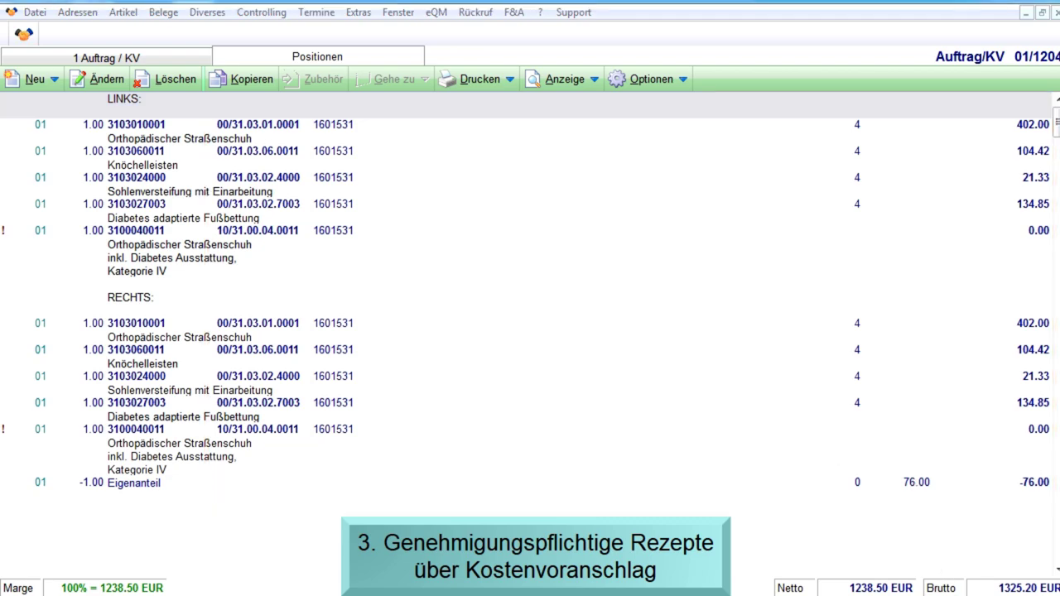
pyautogui.press('Insert')
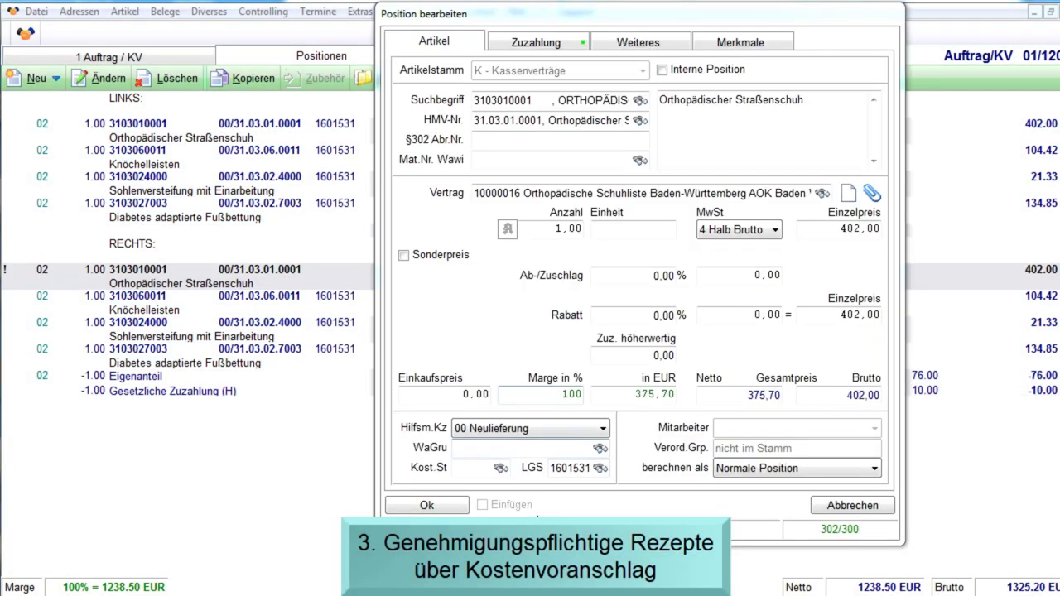
pyautogui.click(428, 503)
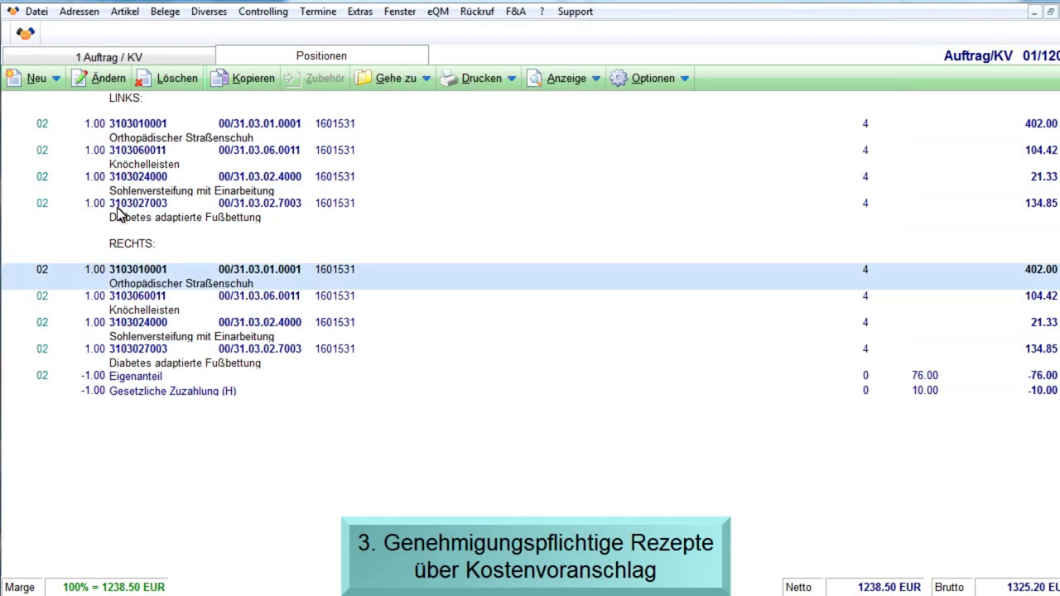
# Step: Return to the Auftrag/KV overview and review its approval data and print documents without printing anything
pyautogui.click(150, 59)
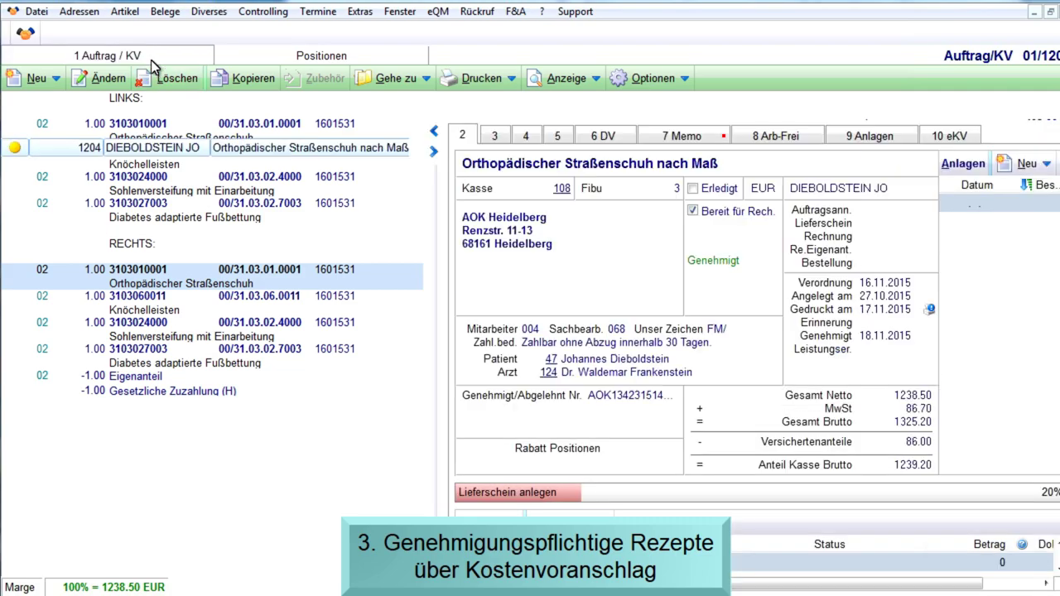
pyautogui.click(250, 78)
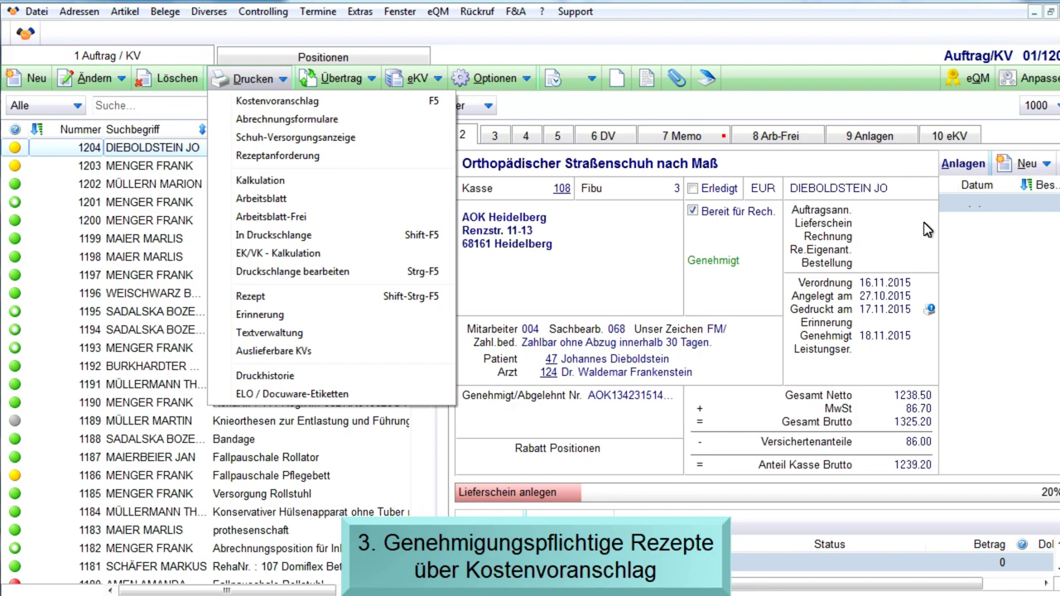
pyautogui.press('Escape')
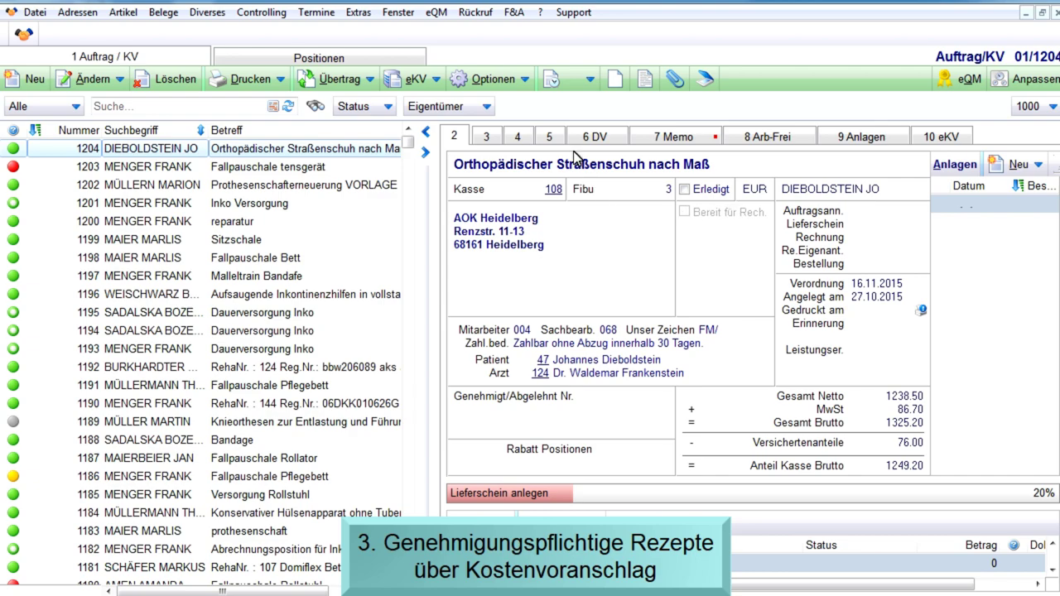
# Step: Mark the Kostenvoranschlag for the Orthopädischer Straßenschuh as Bereit f. Rechnung
pyautogui.click(495, 80)
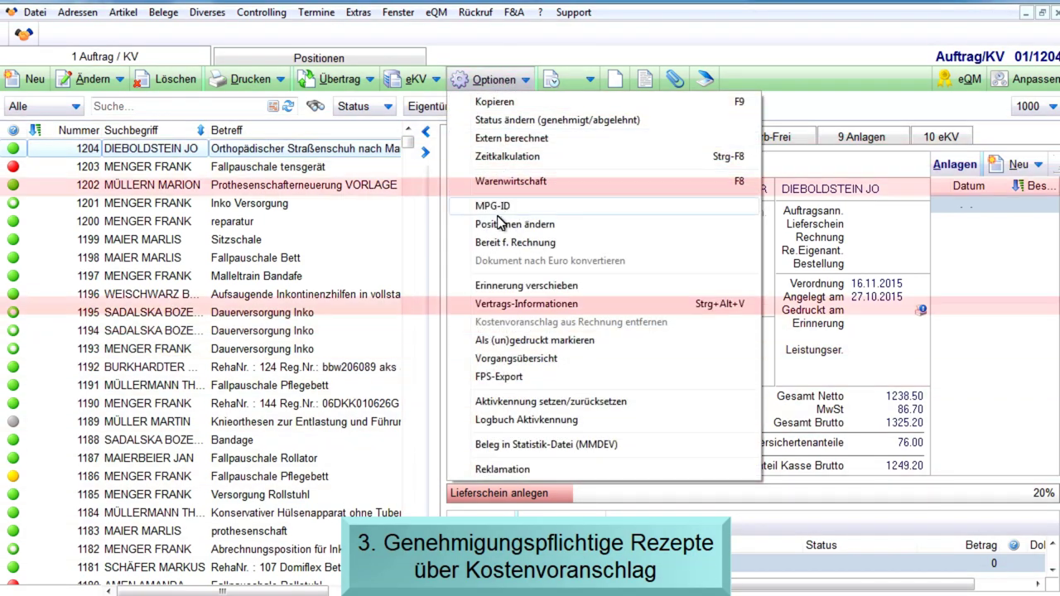
pyautogui.click(514, 243)
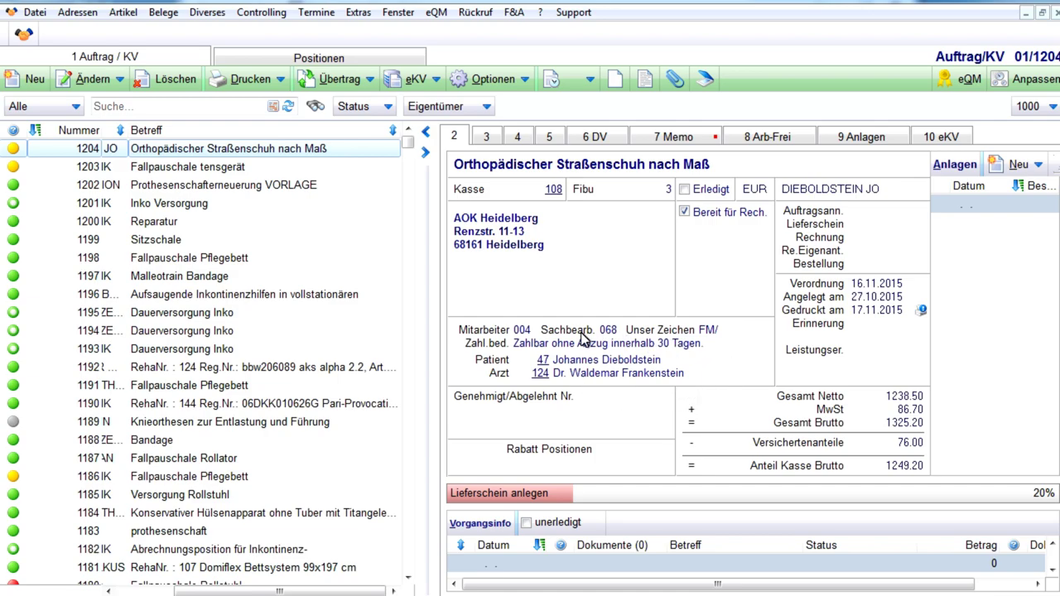
# Step: Open position FP02 of the KV "Fallpauschale Pflegebett" directly below Sitzschale and examine its Produktbesonderheiten, Versorgungszeitraum and delivery details
pyautogui.click(207, 258)
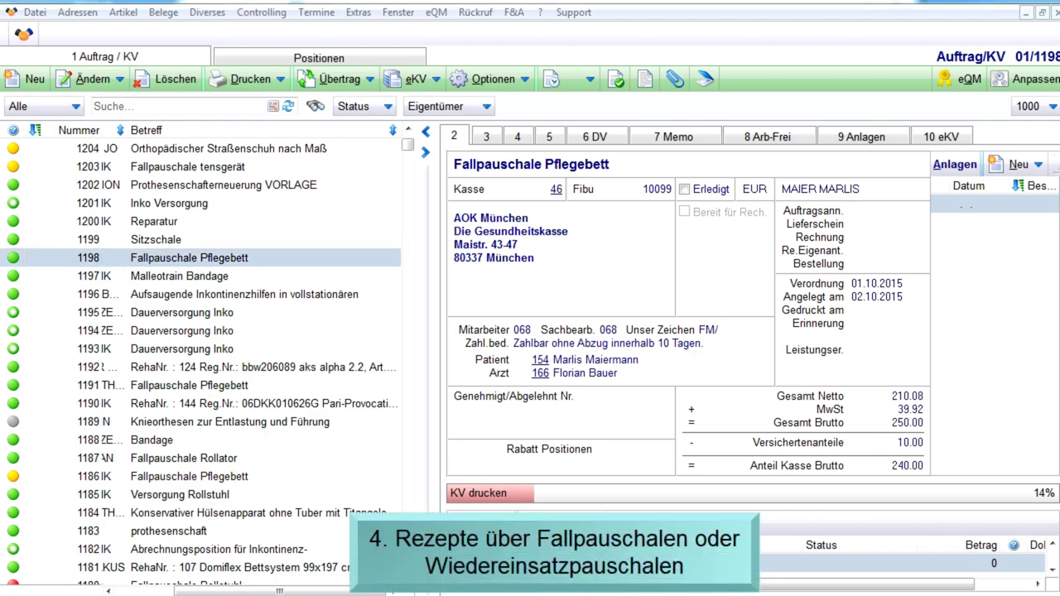
pyautogui.click(316, 58)
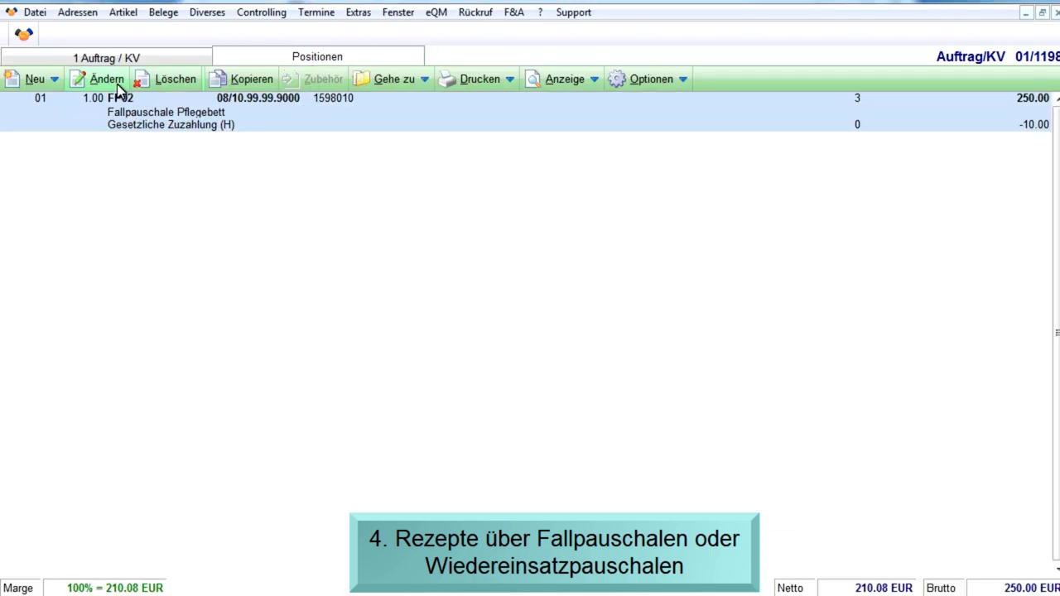
pyautogui.doubleClick(125, 97)
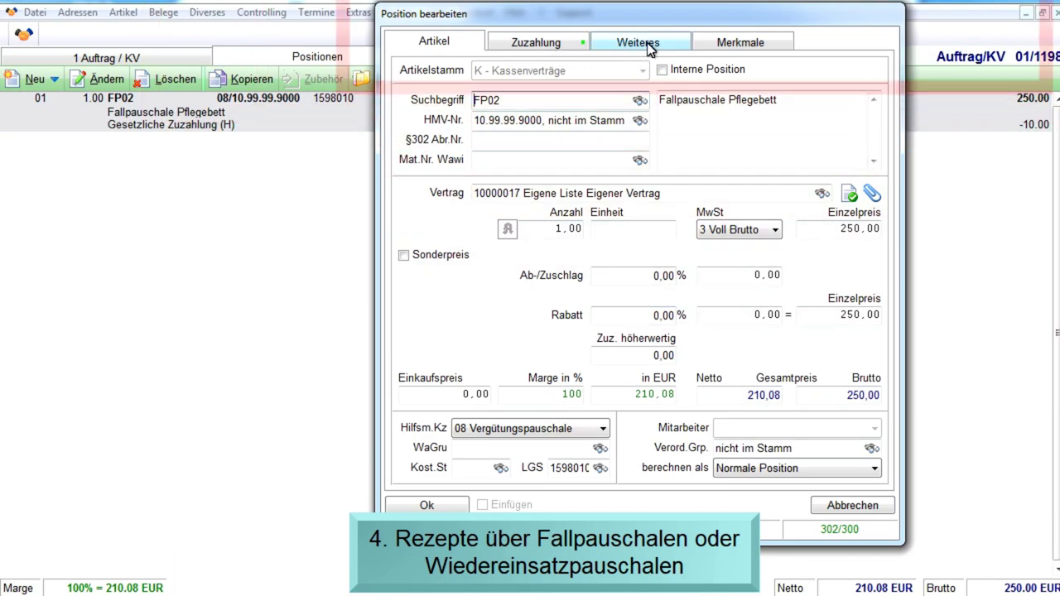
pyautogui.click(638, 43)
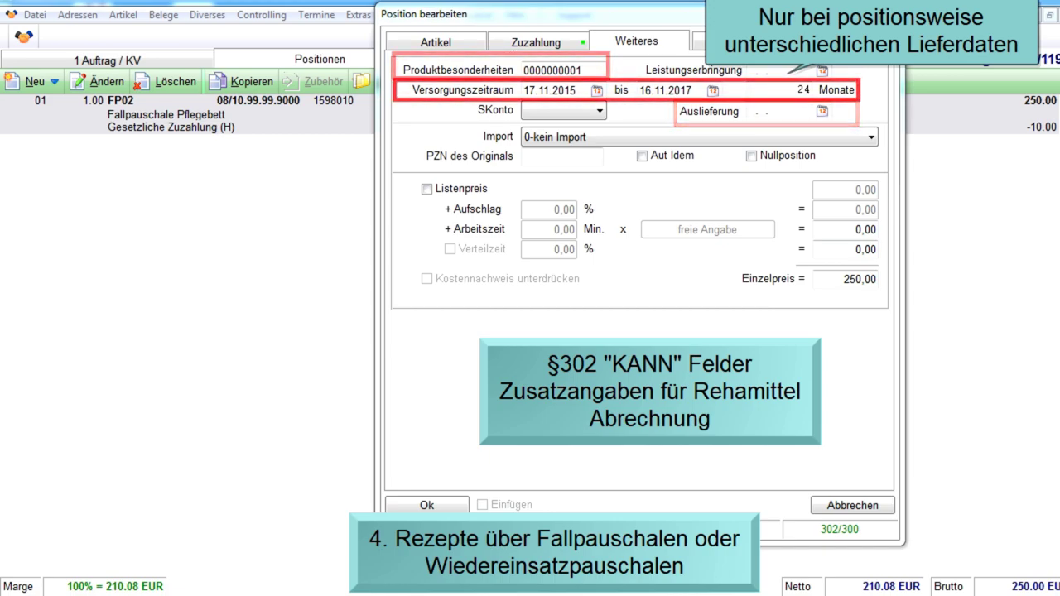
# Step: Examine the Merkmale of position FP02, including Register-Nr. and Baujahr, and close the position without changes
pyautogui.click(733, 40)
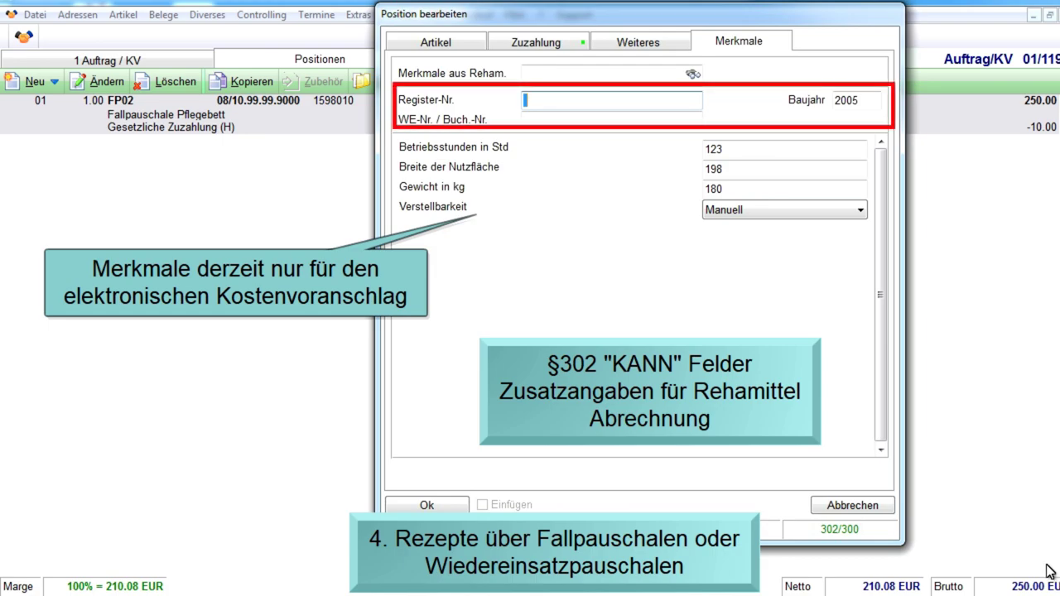
pyautogui.press('Escape')
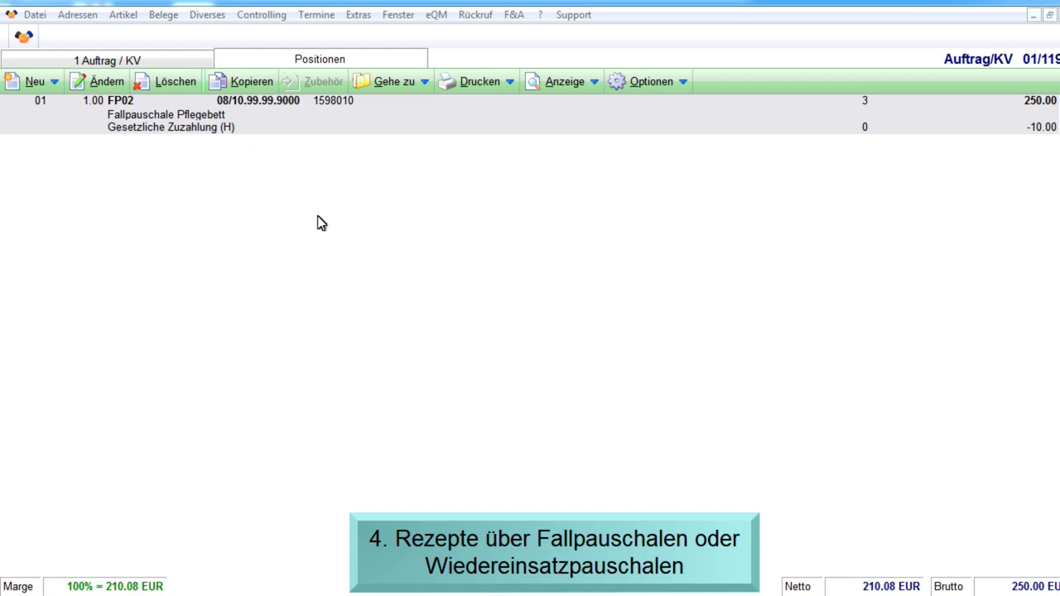
# Step: Add the Rehamittel VIHOME MultiComfort Pflegebett (RehaNr. 131) to the positions of the Fallpauschale Pflegebett KV
pyautogui.click(35, 82)
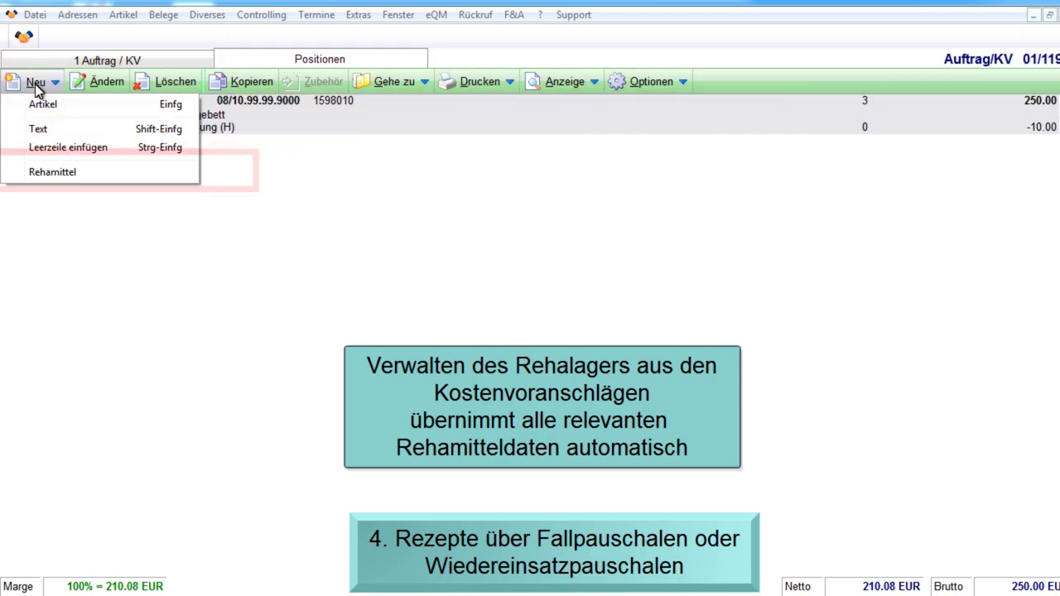
pyautogui.click(52, 173)
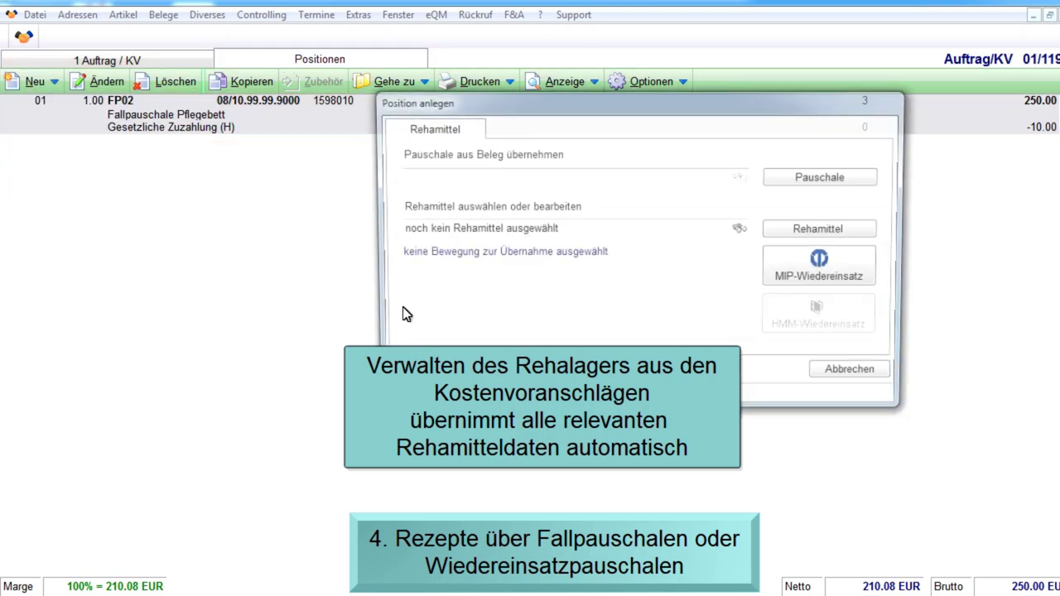
pyautogui.click(838, 232)
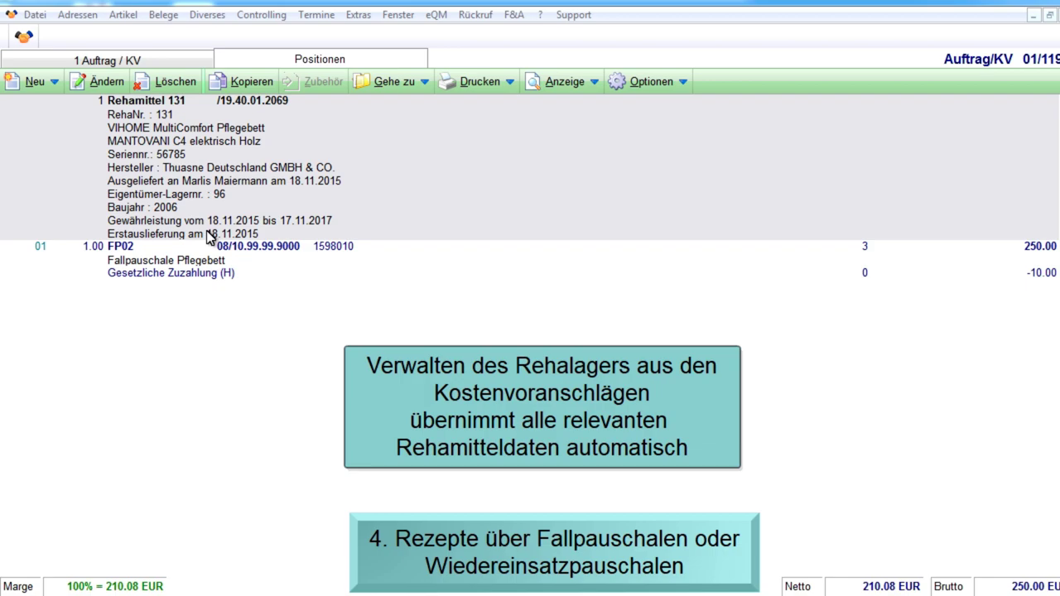
pyautogui.press('Down')
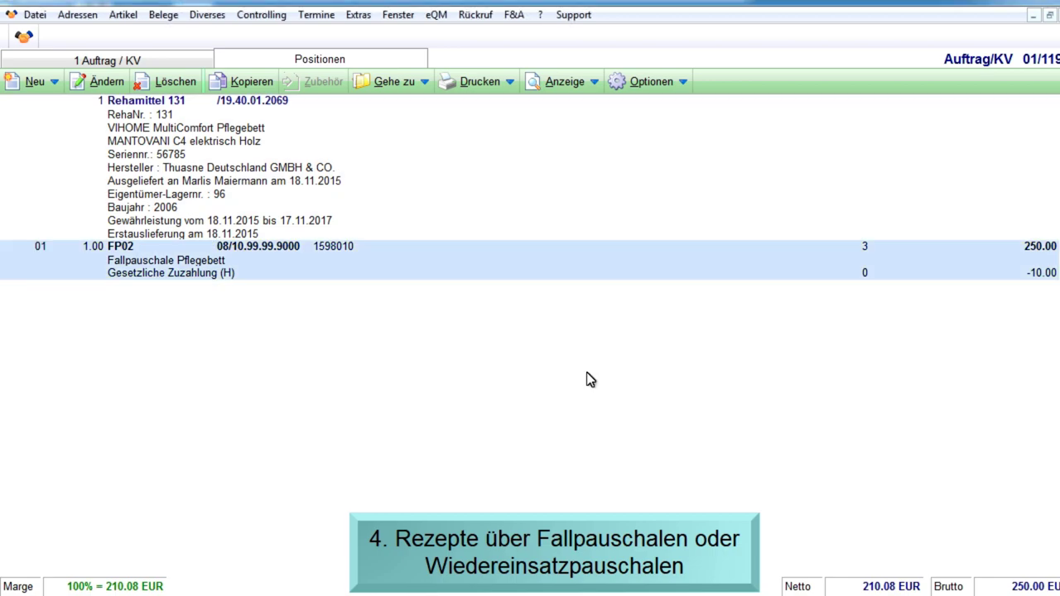
pyautogui.press('Up')
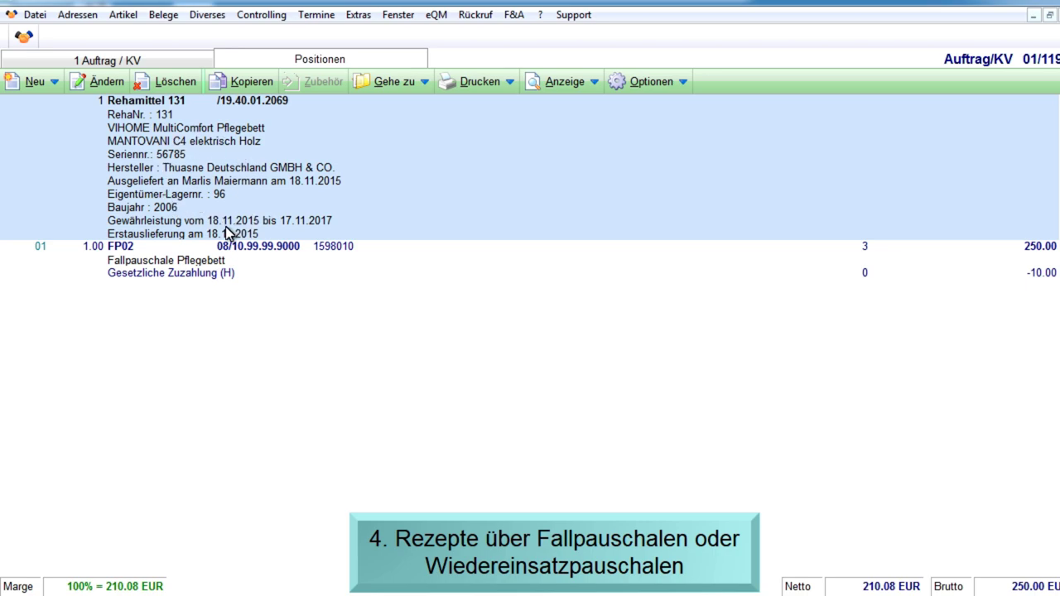
pyautogui.click(212, 259)
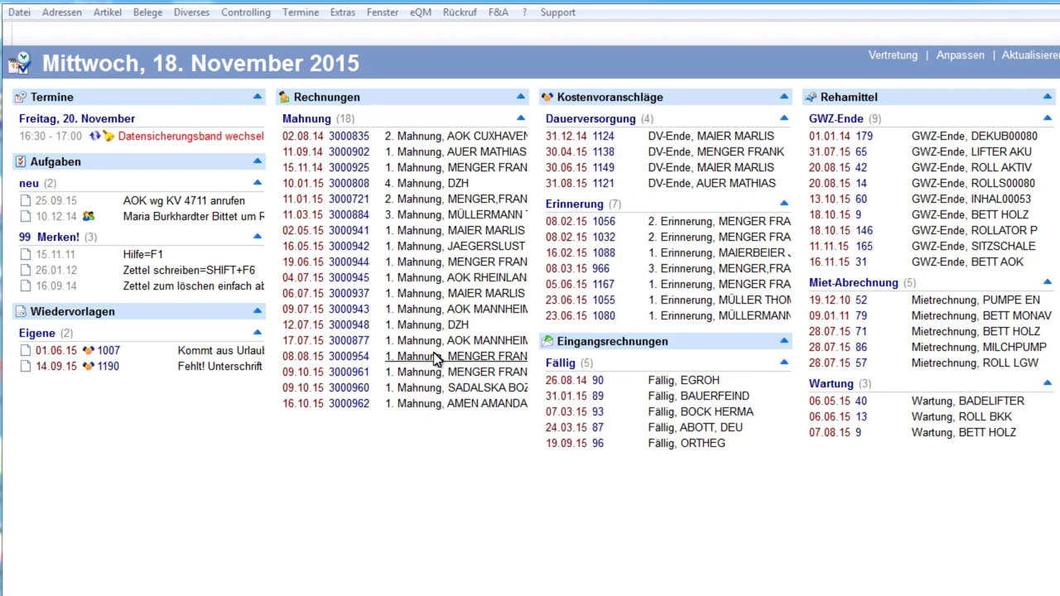
# Step: Open the Rezepte overview and examine the billing status dots of the listed prescriptions
pyautogui.click(147, 12)
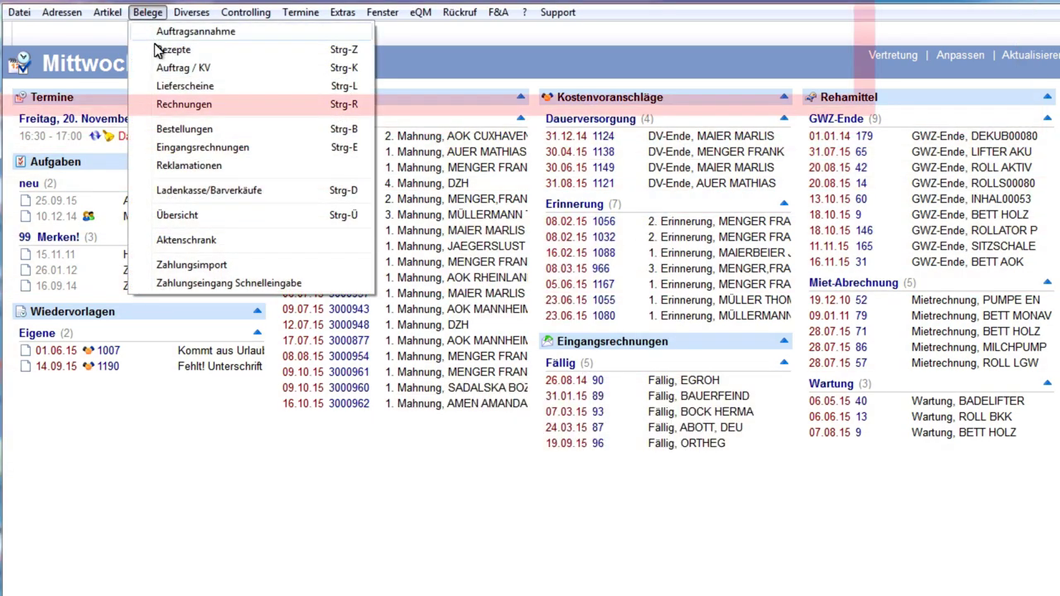
pyautogui.click(159, 48)
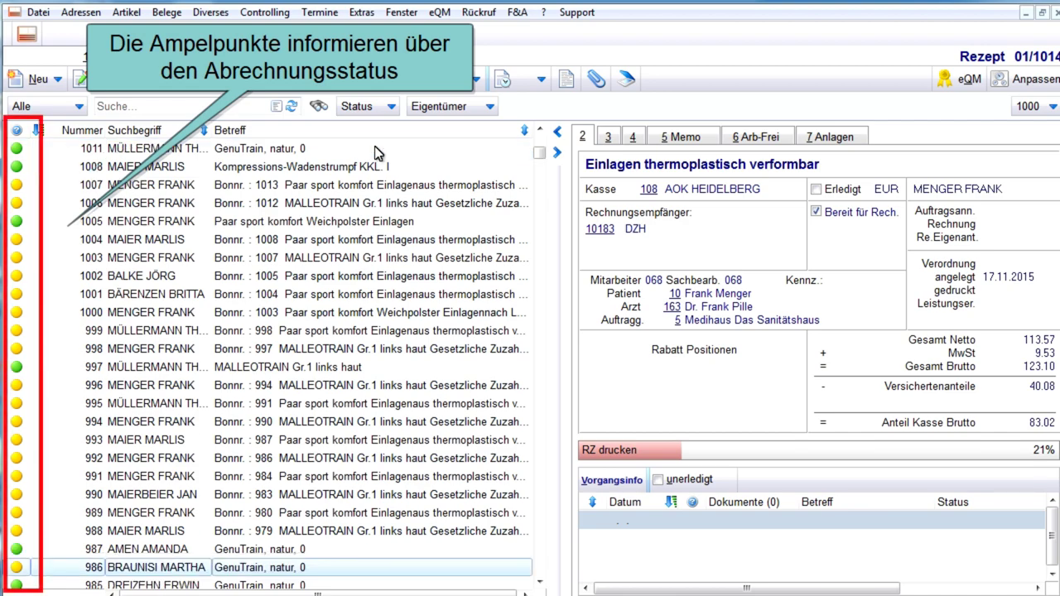
pyautogui.press('pagedown')
pyautogui.press('pagedown')
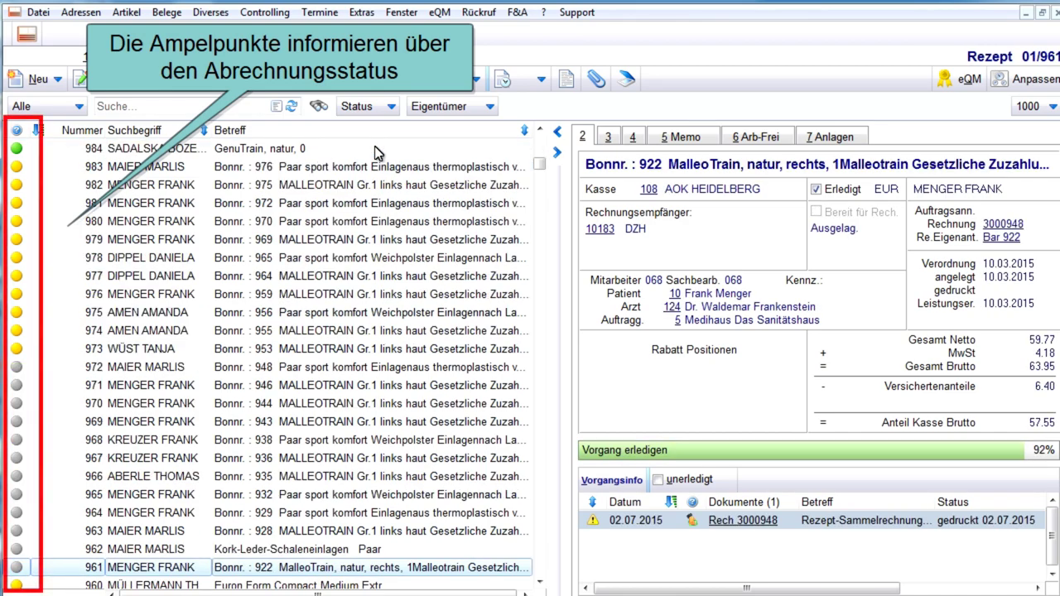
pyautogui.press('pagedown')
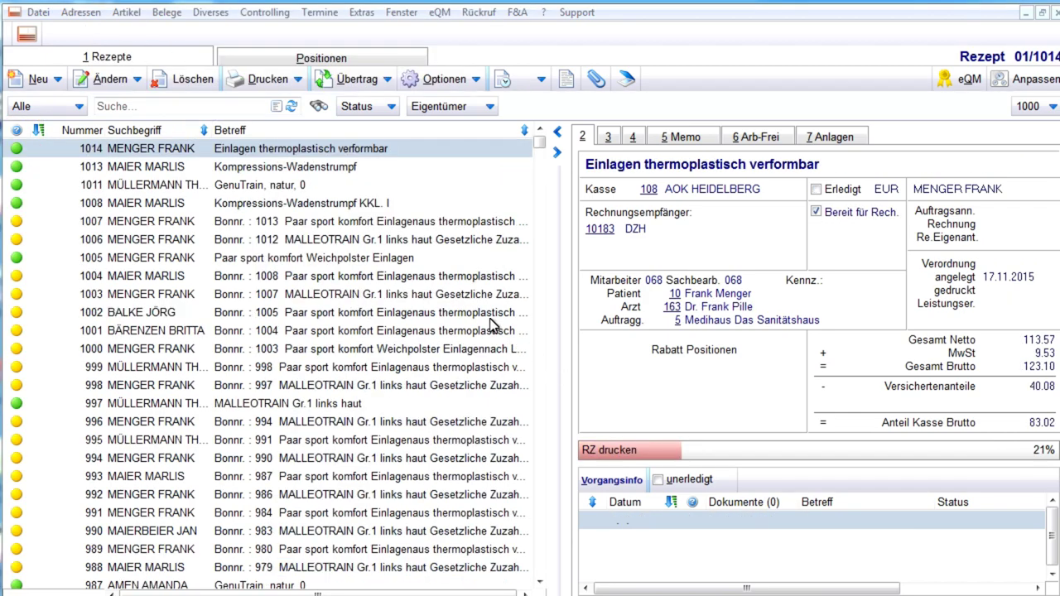
# Step: Set up the transfer of the Rezept "Einlagen thermoplastisch verformbar" to a Rechnung with Eigenanteilsrechnungen erstellen and Offene (ungedruckte) Rechnungen verwenden enabled
pyautogui.click(370, 83)
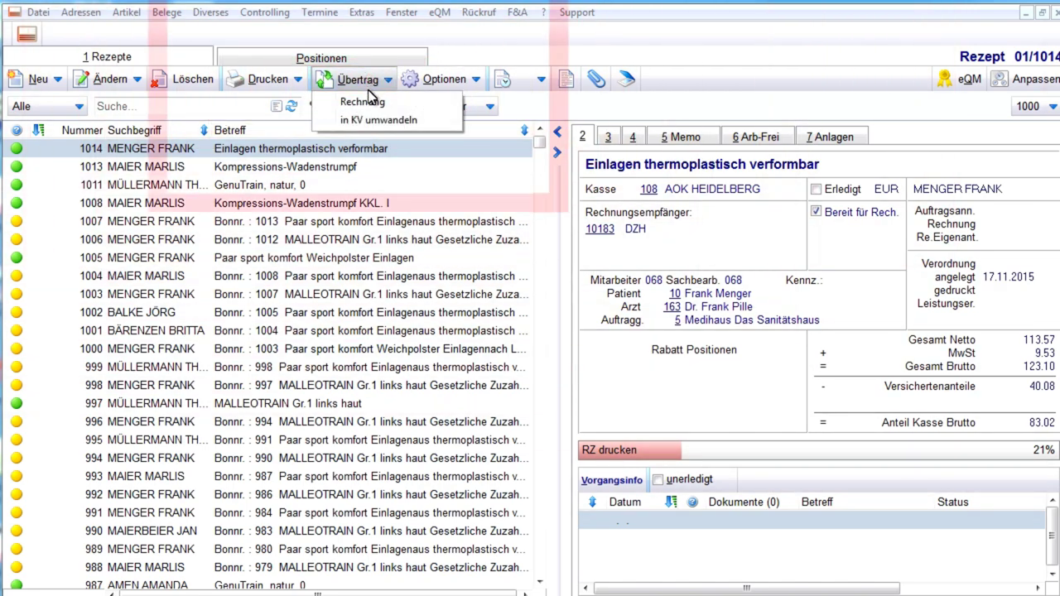
pyautogui.click(370, 106)
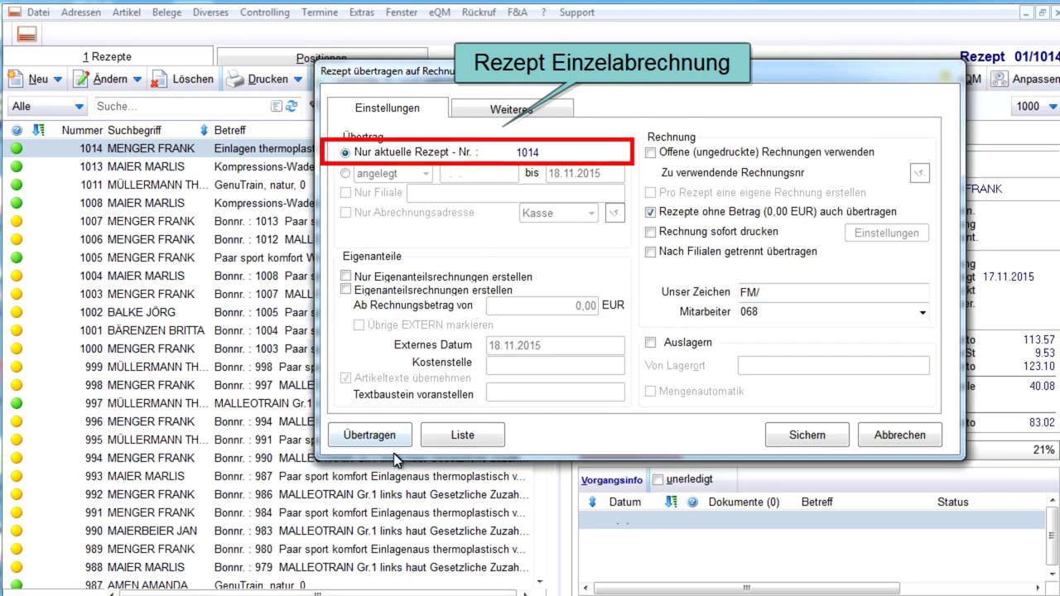
pyautogui.click(347, 289)
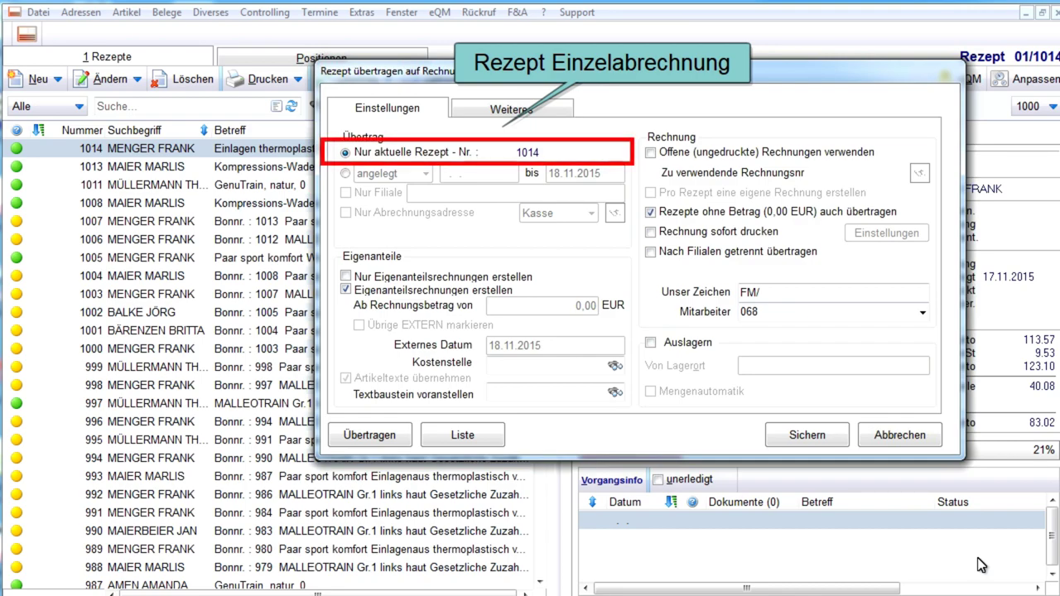
pyautogui.click(651, 153)
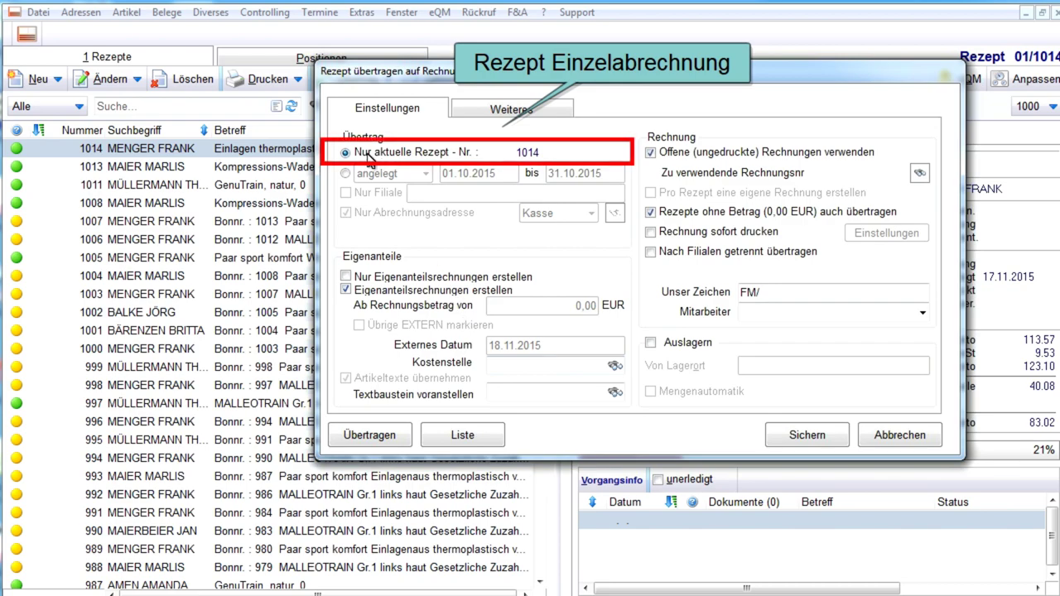
pyautogui.click(356, 279)
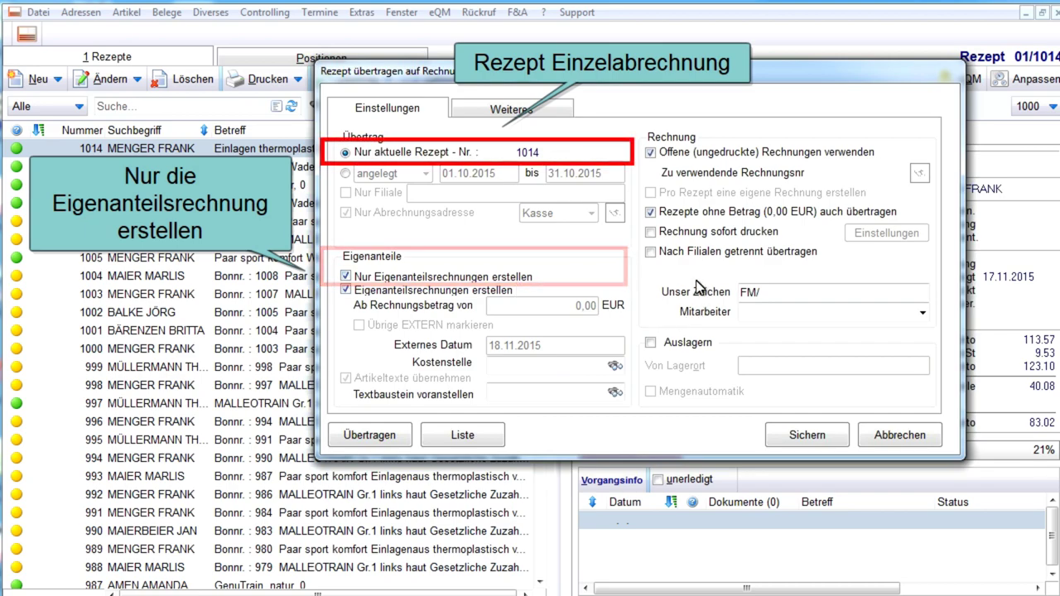
pyautogui.click(651, 231)
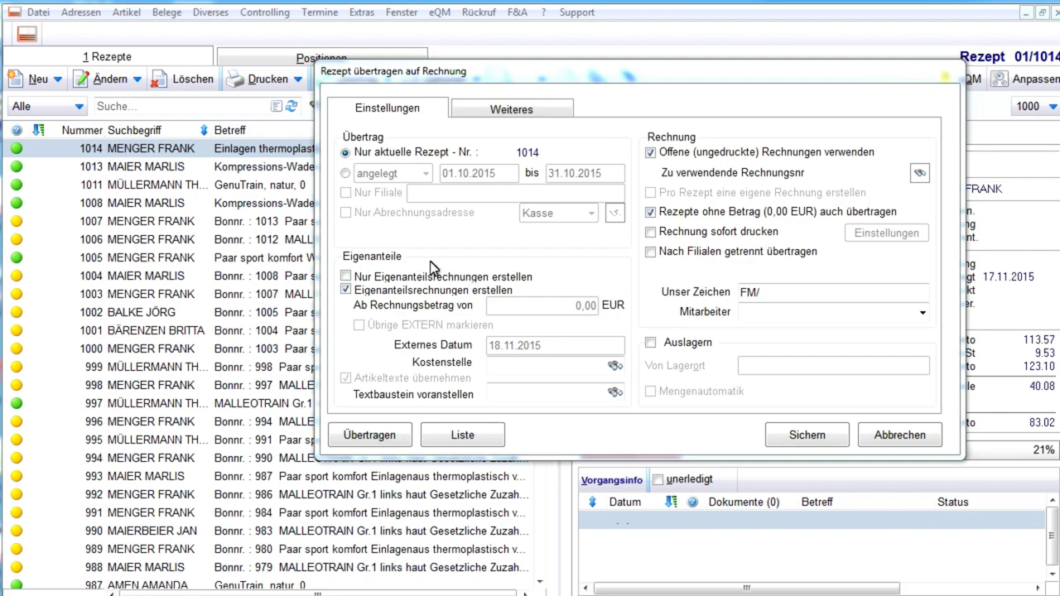
# Step: Switch the transfer to a Sammelrechnung of all prescriptions angelegt from 01.10.2015 to 31.10.2015
pyautogui.click(345, 173)
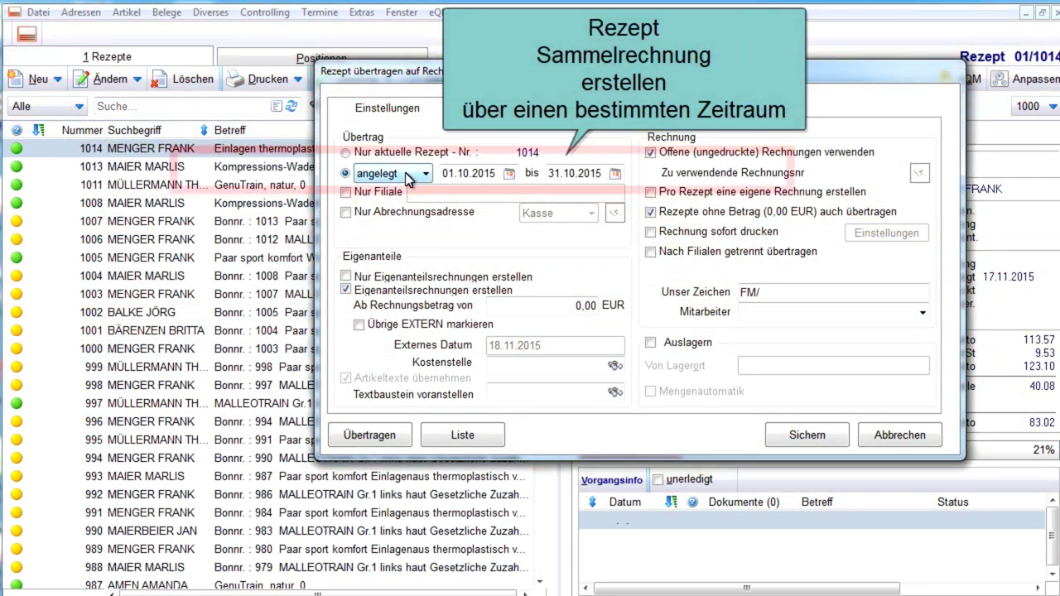
pyautogui.click(406, 179)
pyautogui.click(404, 192)
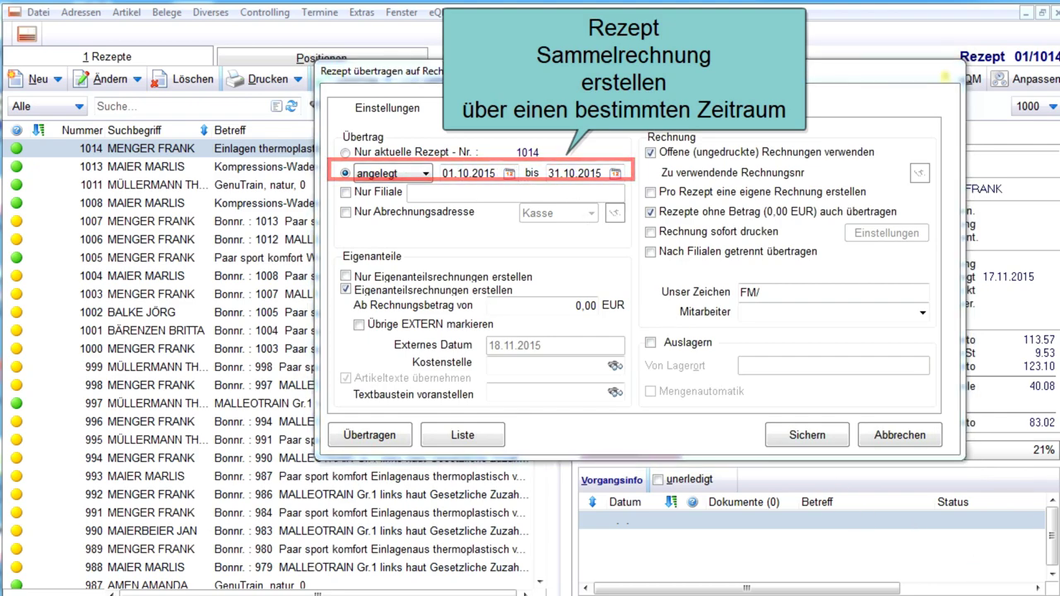
# Step: Try restricting the Sammelrechnung by Filiale and by the Kasse TECHNIKER KRANK as Abrechnungsadresse, then clear both filters
pyautogui.click(354, 195)
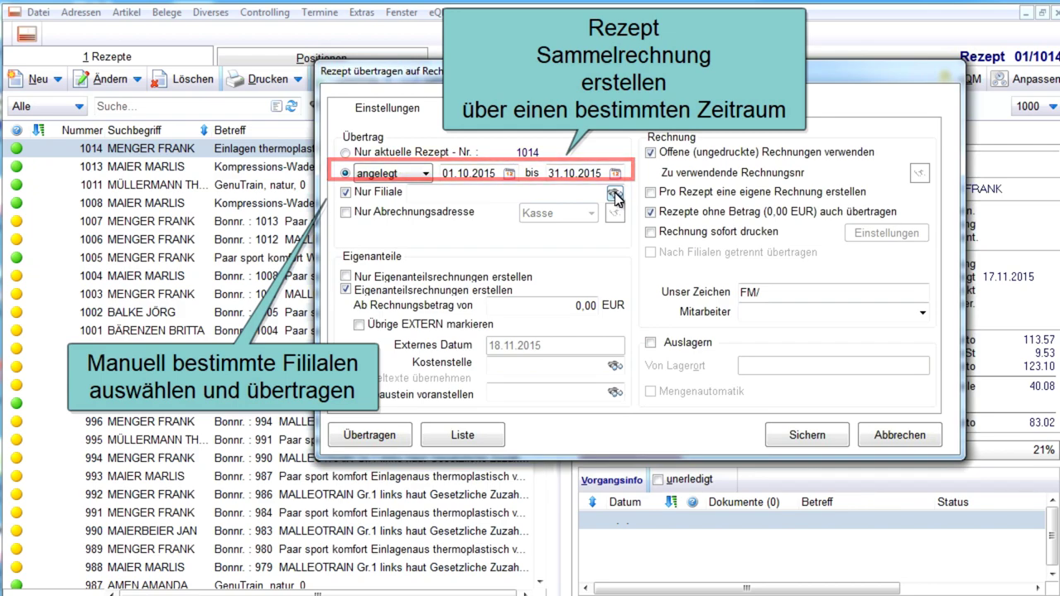
pyautogui.click(348, 193)
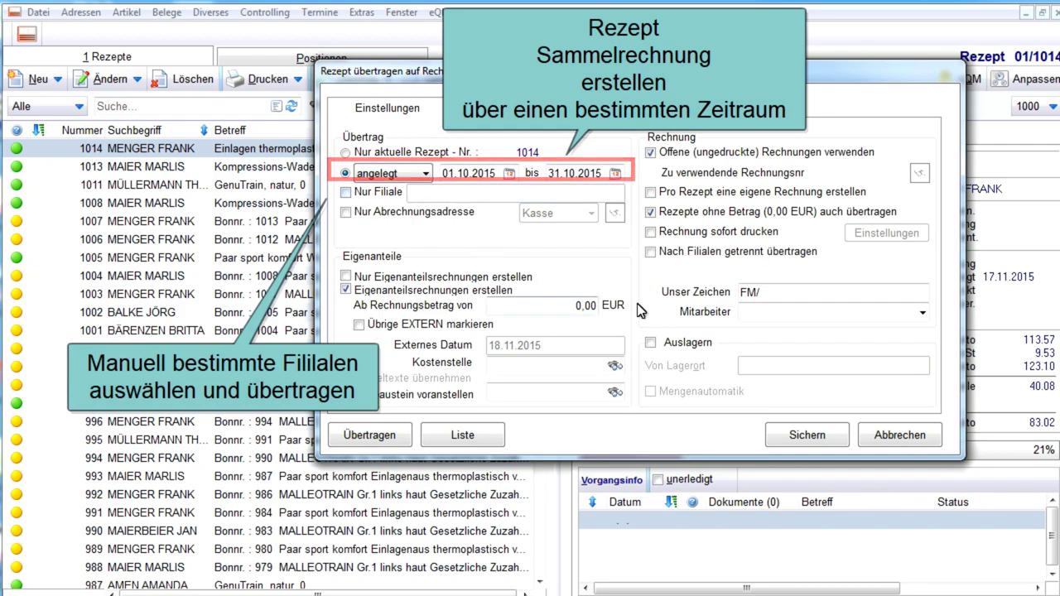
pyautogui.click(650, 253)
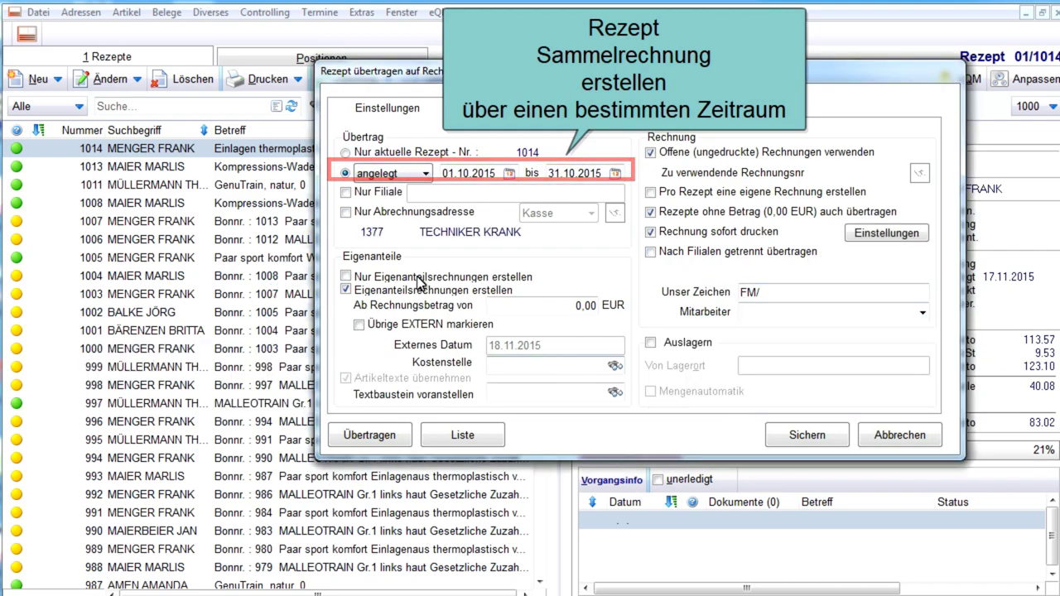
pyautogui.click(346, 212)
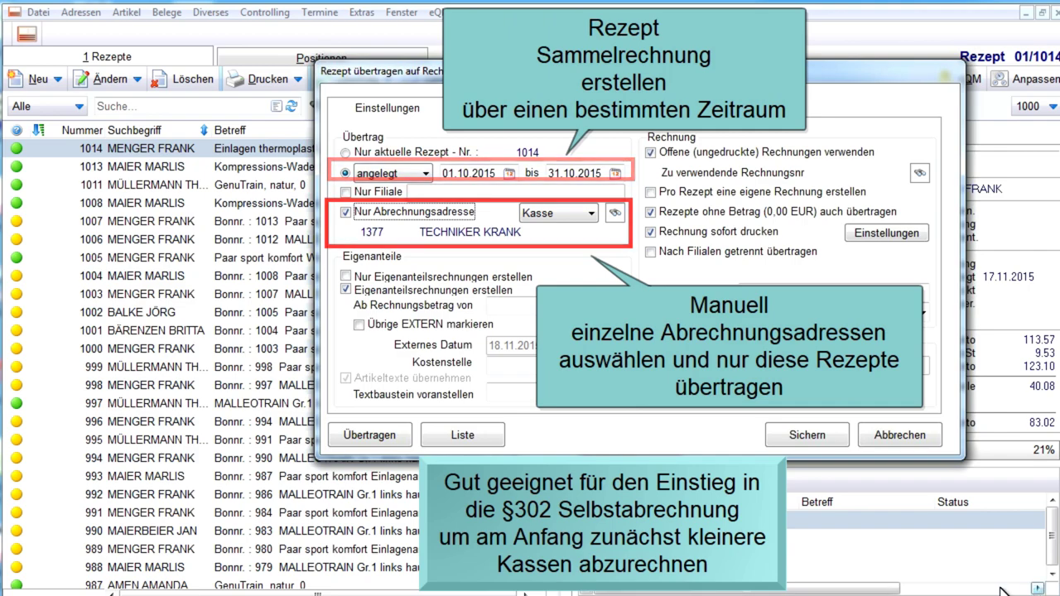
pyautogui.click(347, 213)
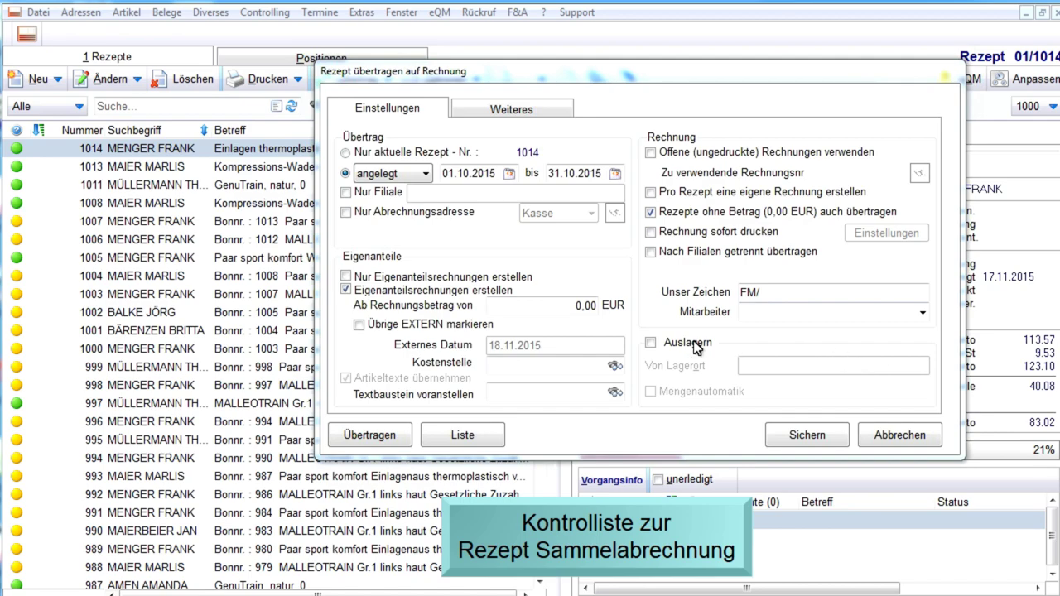
# Step: Produce the control list for the Sammelabrechnung and transfer the selected prescriptions to Rechnungen
pyautogui.click(465, 437)
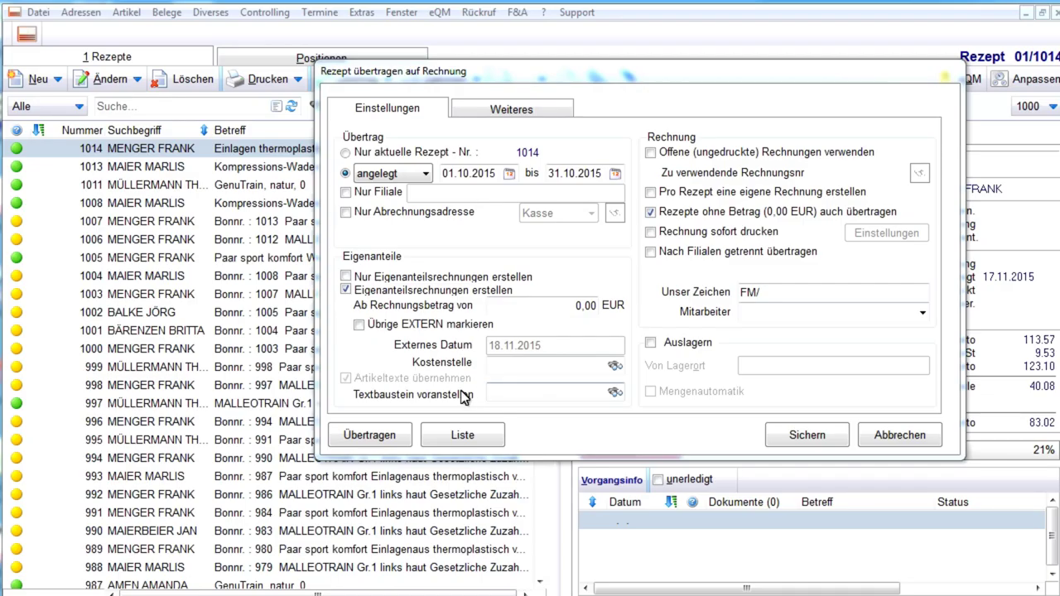
pyautogui.click(372, 437)
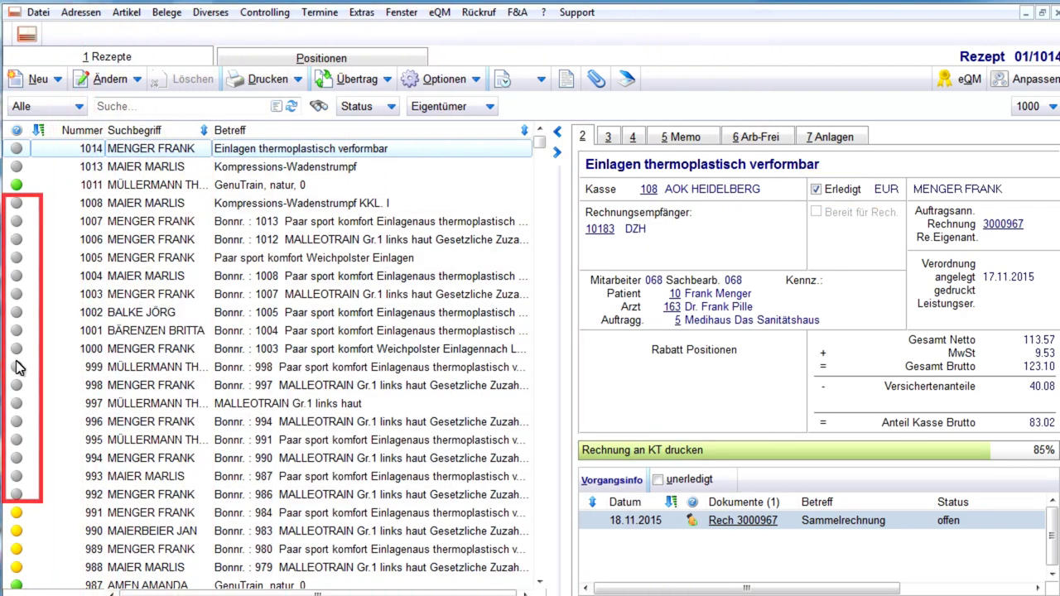
# Step: Set up the transfer of the untransferred GenuTrain Rezept onto the open DZH Rechnung of 18.11.2015 over 78.60
pyautogui.click(151, 189)
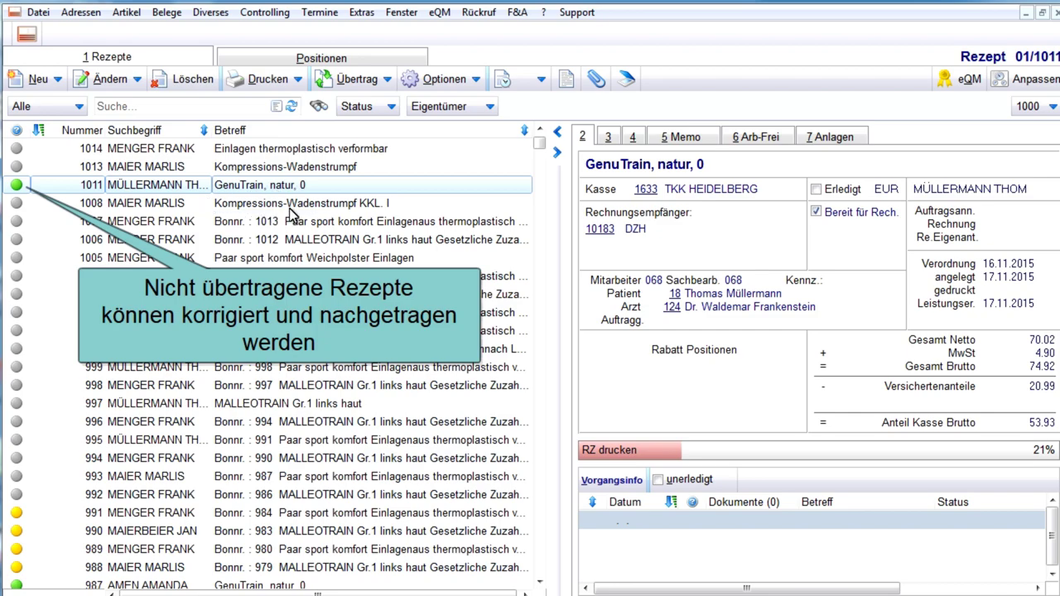
pyautogui.click(356, 79)
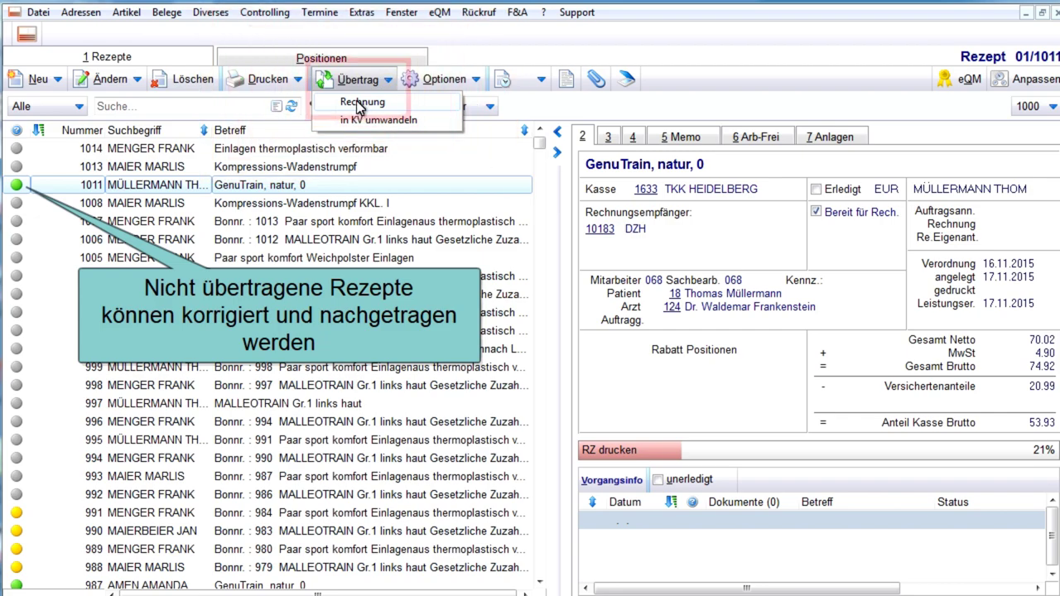
pyautogui.click(362, 103)
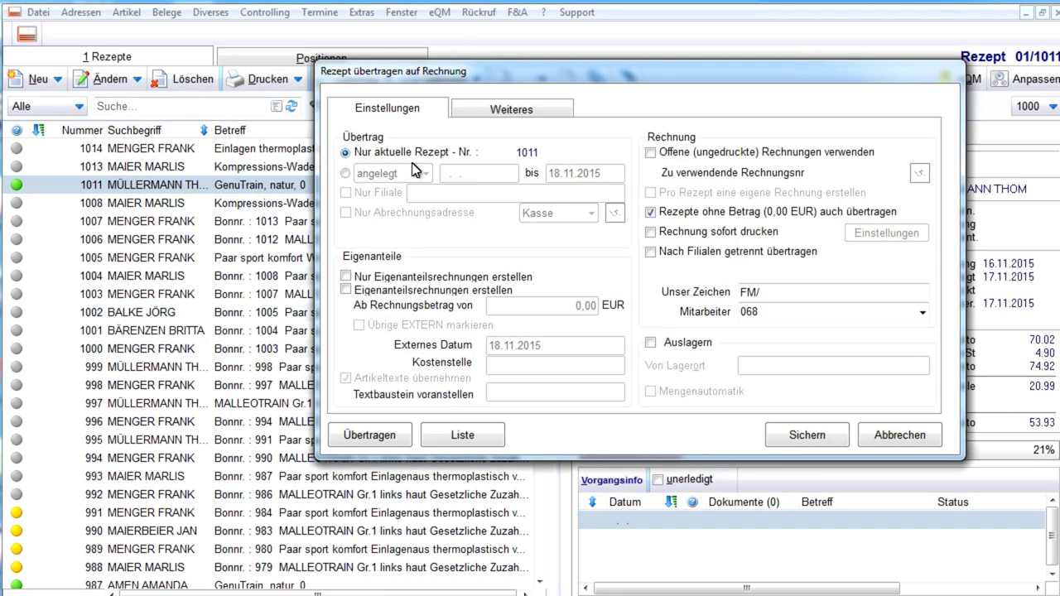
pyautogui.click(650, 152)
pyautogui.click(919, 174)
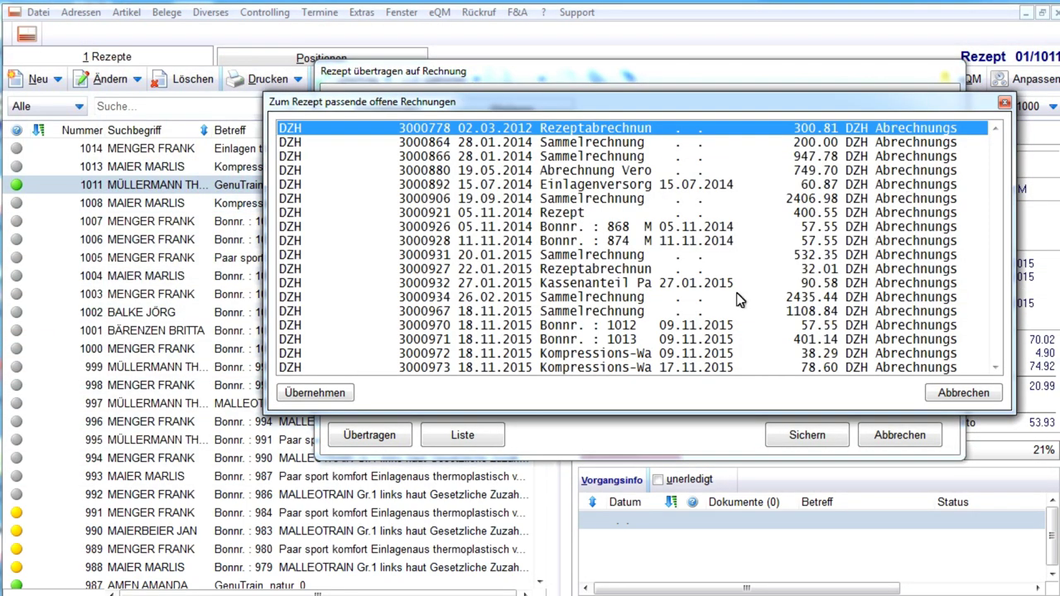
pyautogui.click(568, 373)
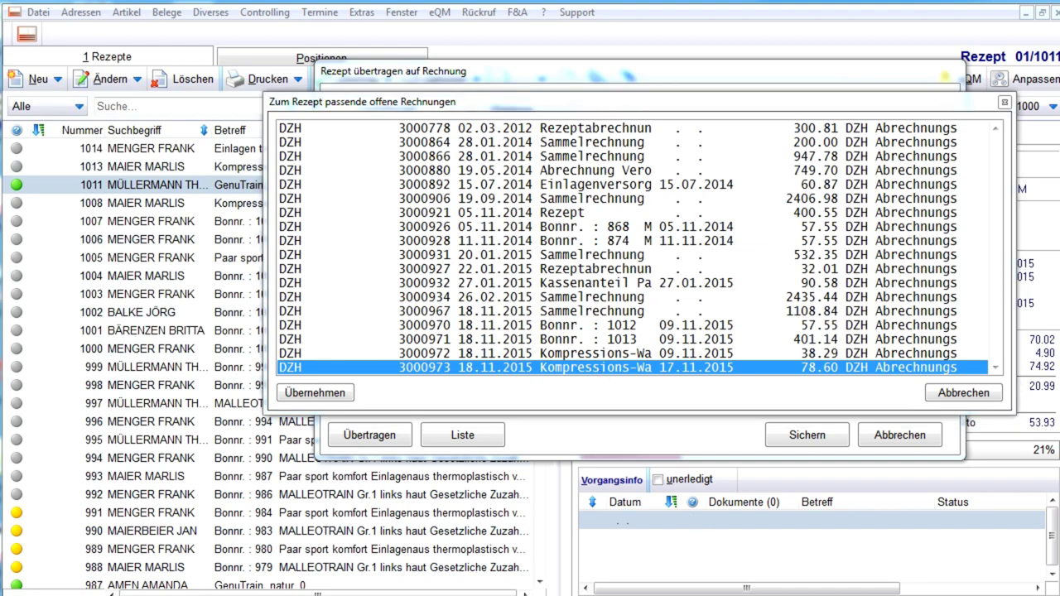
pyautogui.doubleClick(600, 367)
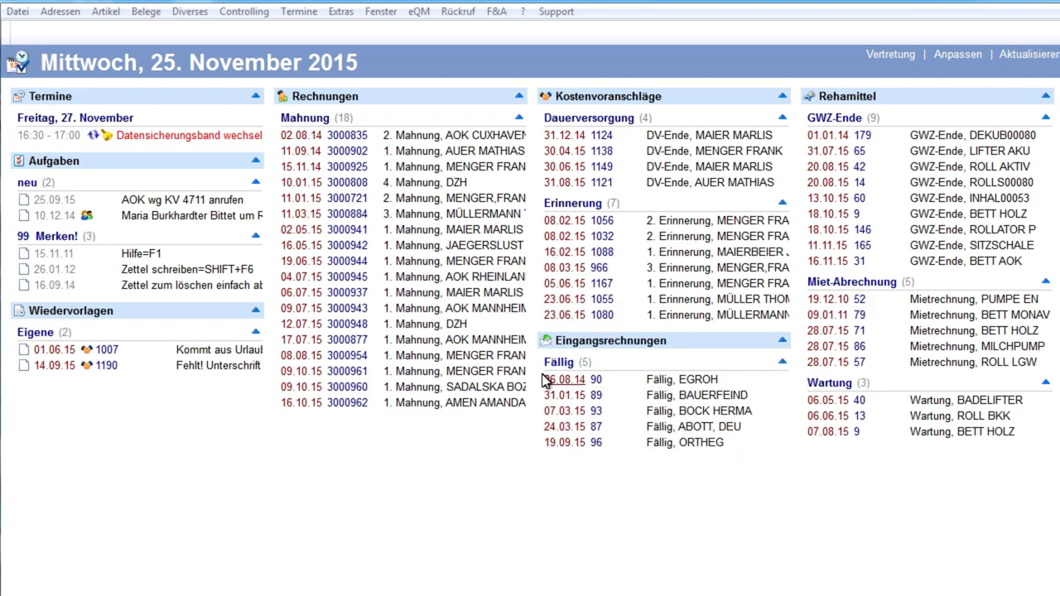
# Step: Open the Auftrag/KV overview from the start page
pyautogui.click(142, 13)
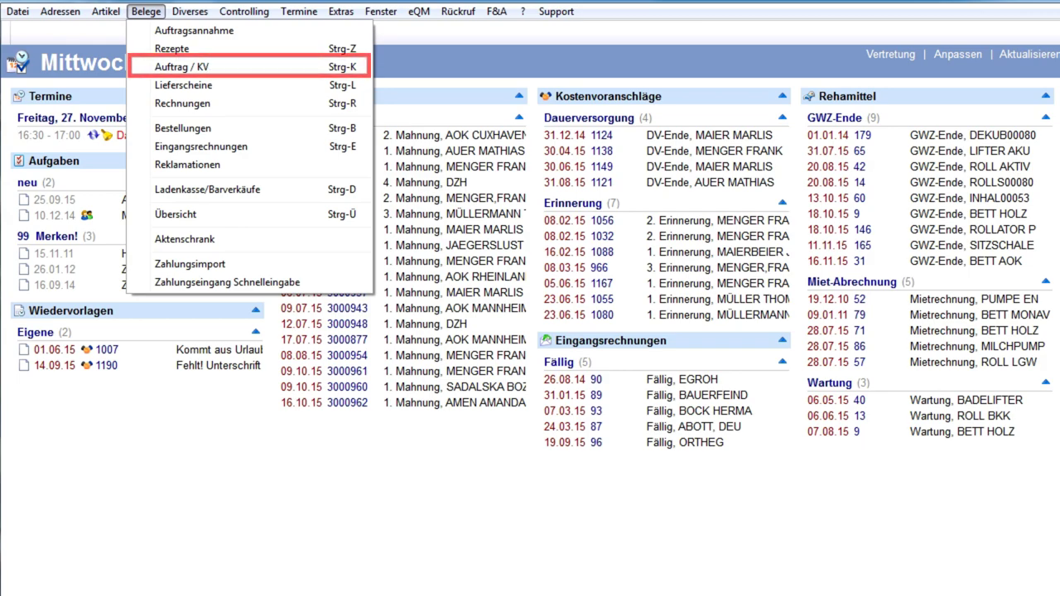
pyautogui.press('Return')
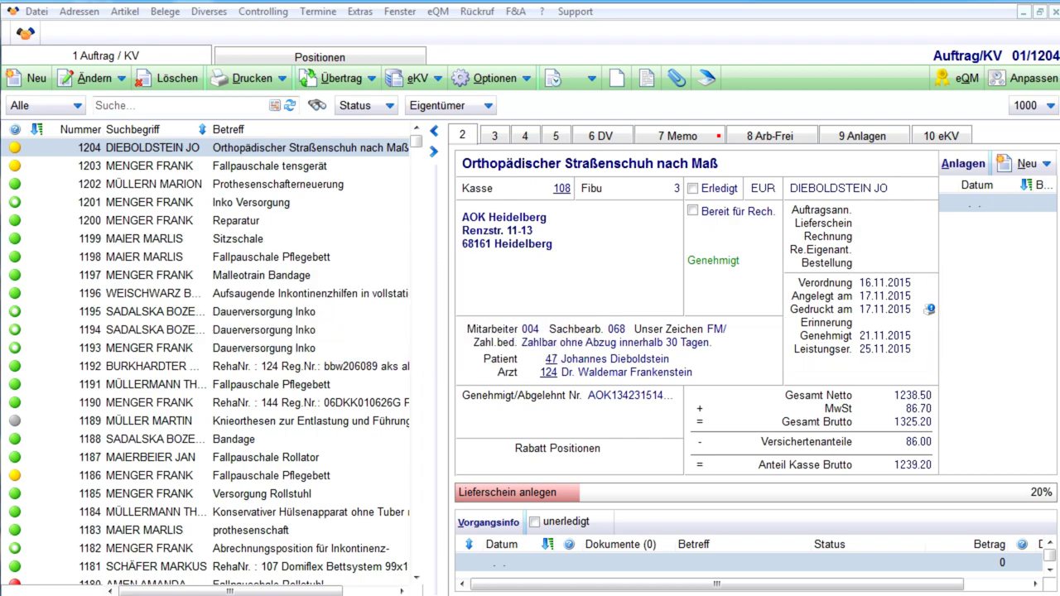
# Step: Filter the Auftrag/KV list by its number to the Sitzschale Kostenvoranschlag for AOK München
pyautogui.write('1199')
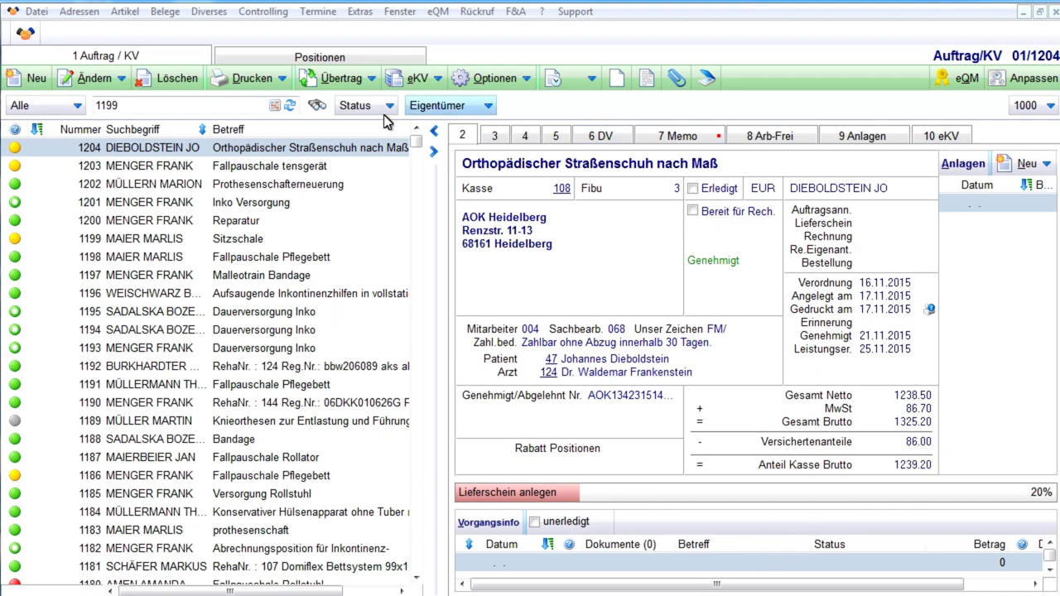
pyautogui.click(235, 101)
pyautogui.press('Return')
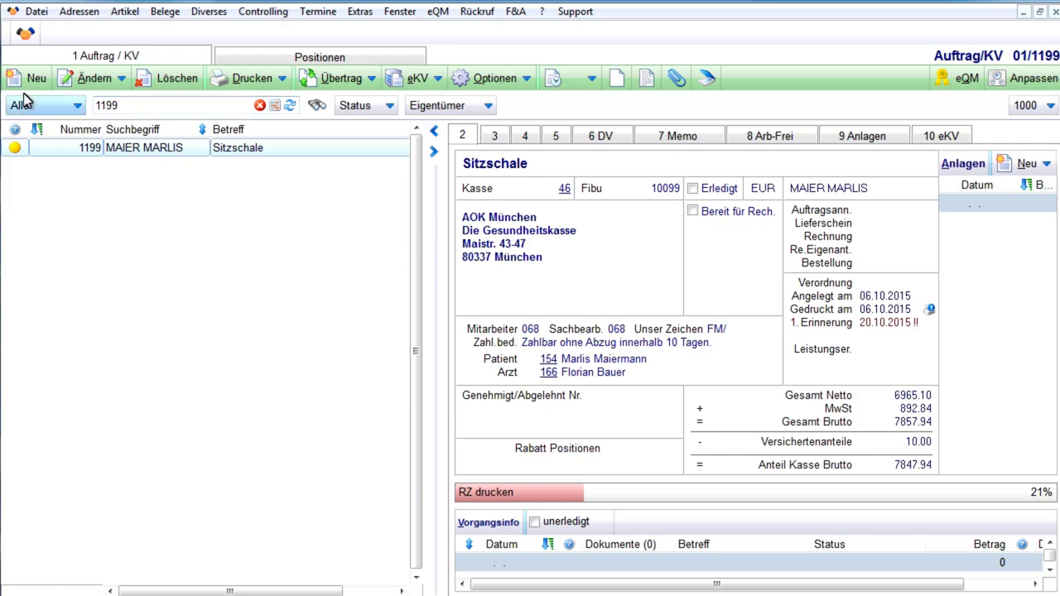
pyautogui.click(339, 83)
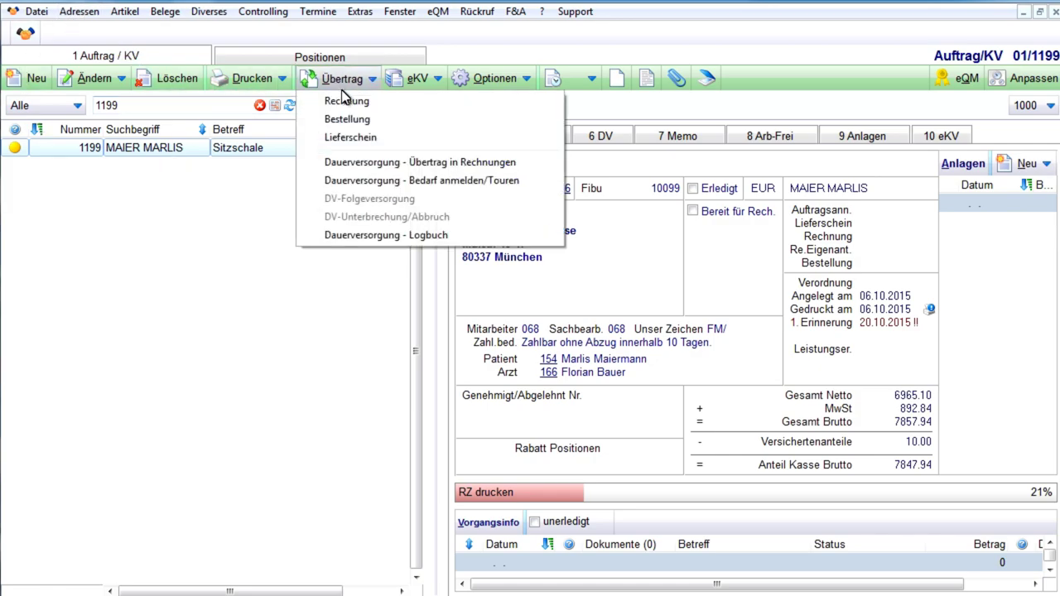
pyautogui.click(646, 240)
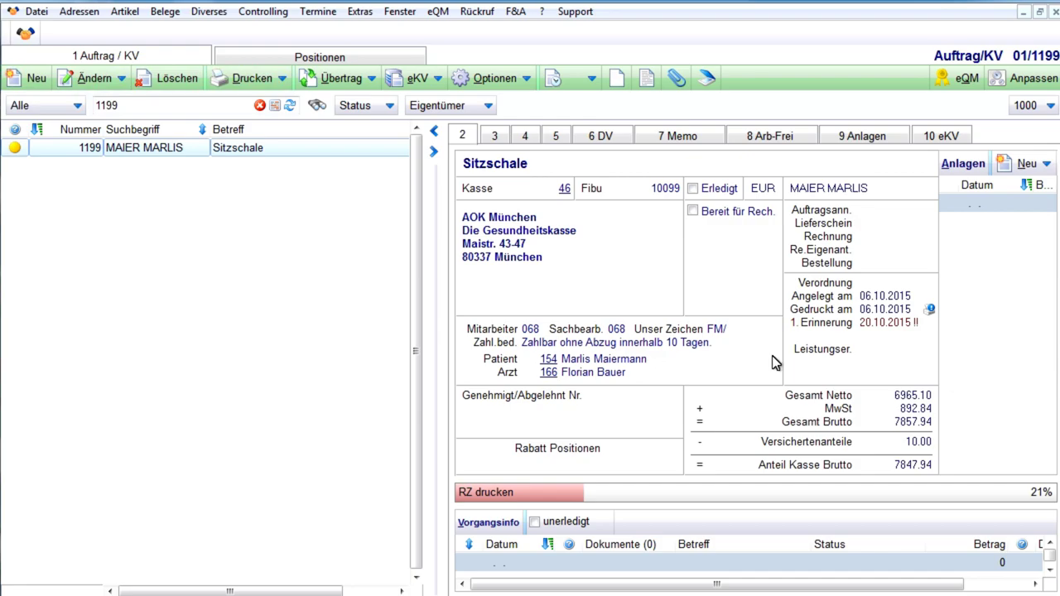
pyautogui.click(824, 540)
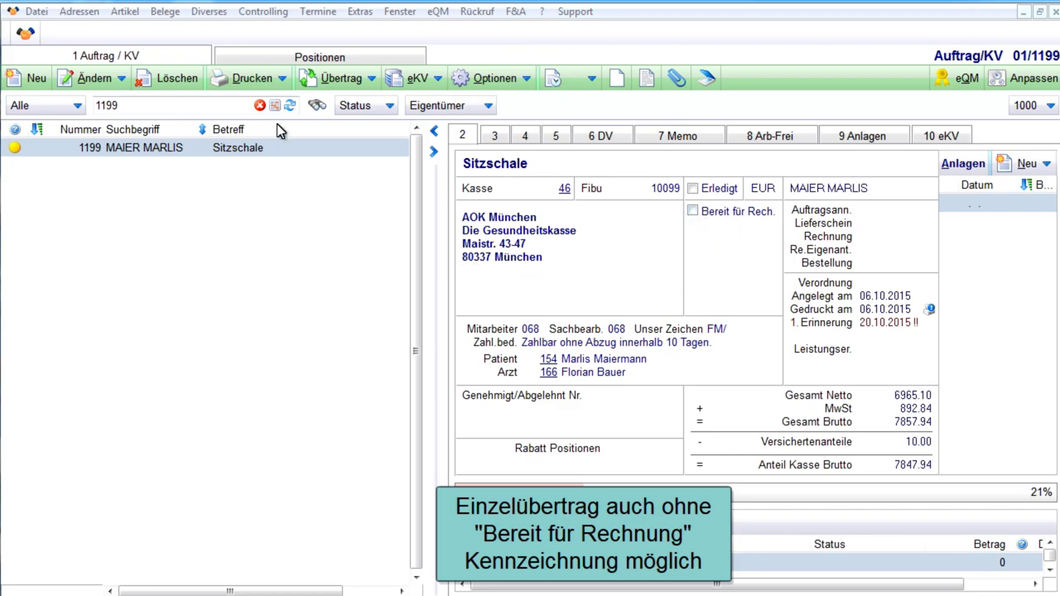
# Step: Set up the Sitzschale KV's transfer onto AOK München's open Comfort Einlage Rechnung of 23.06.2014 over 60.14 and save the settings
pyautogui.click(343, 80)
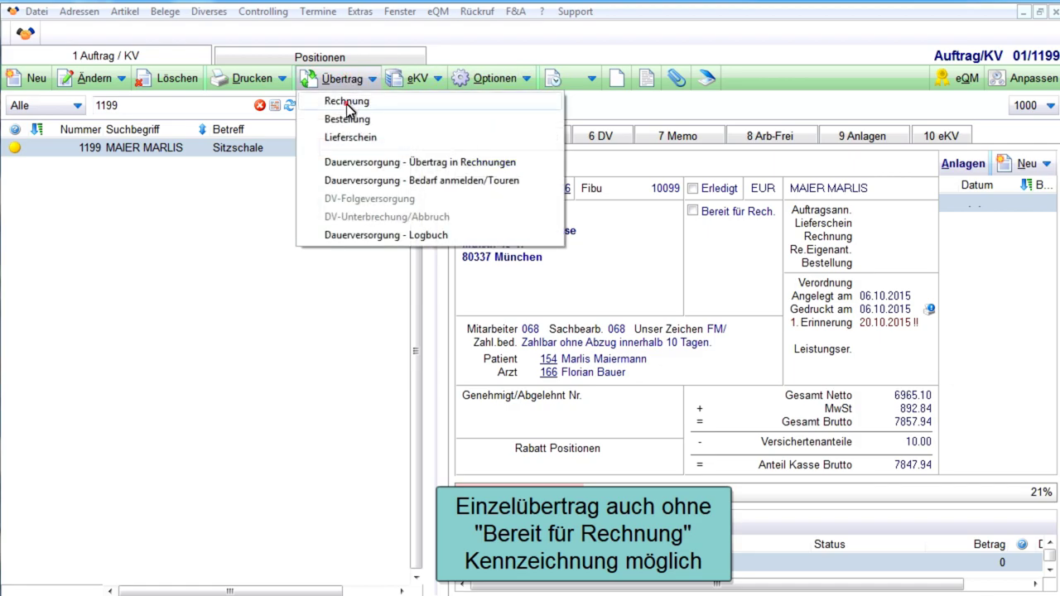
pyautogui.click(346, 102)
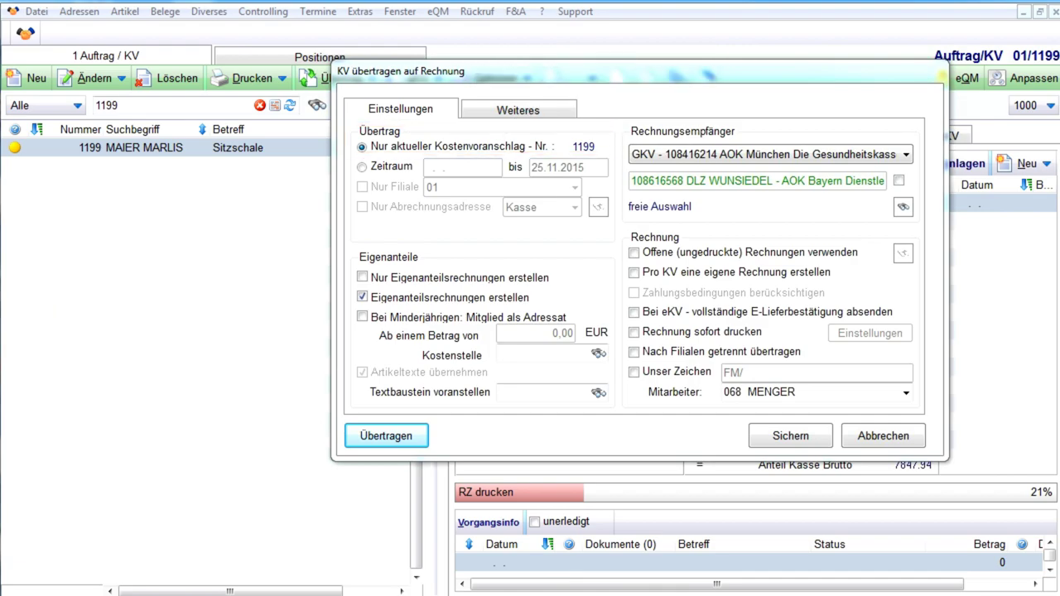
pyautogui.click(636, 254)
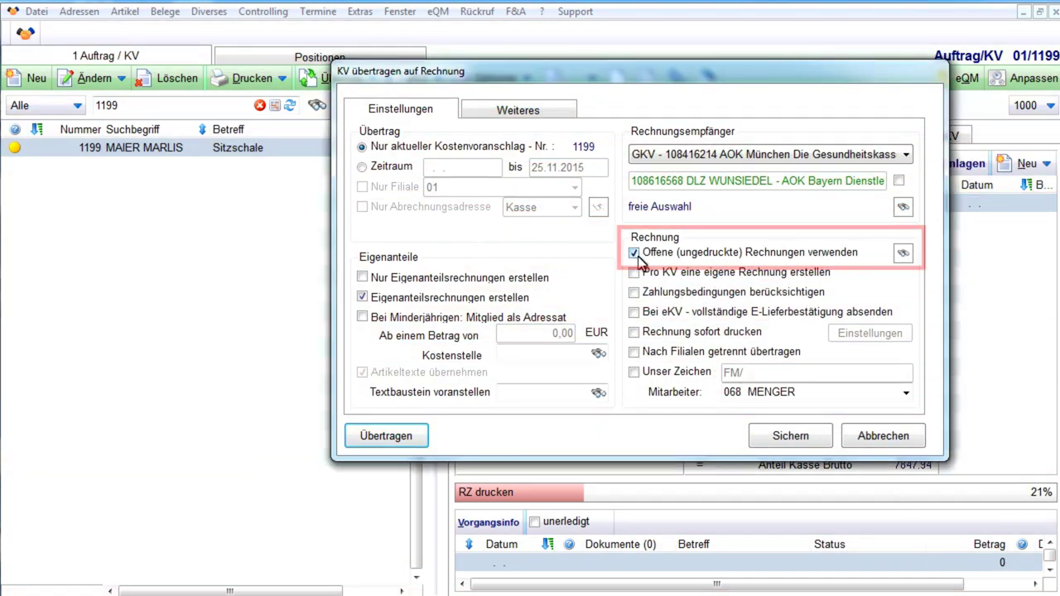
pyautogui.click(903, 253)
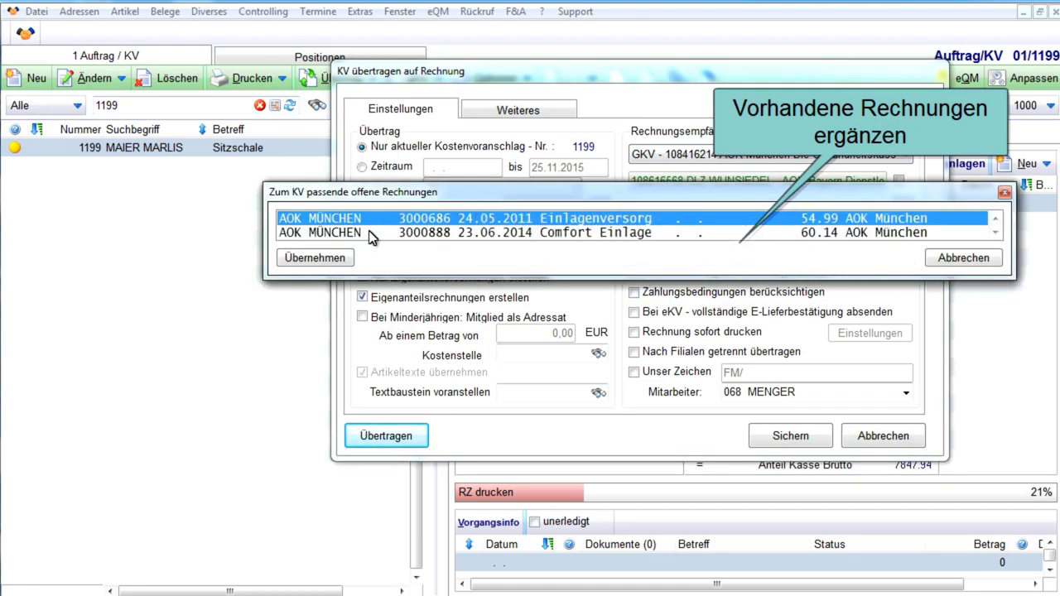
pyautogui.click(416, 234)
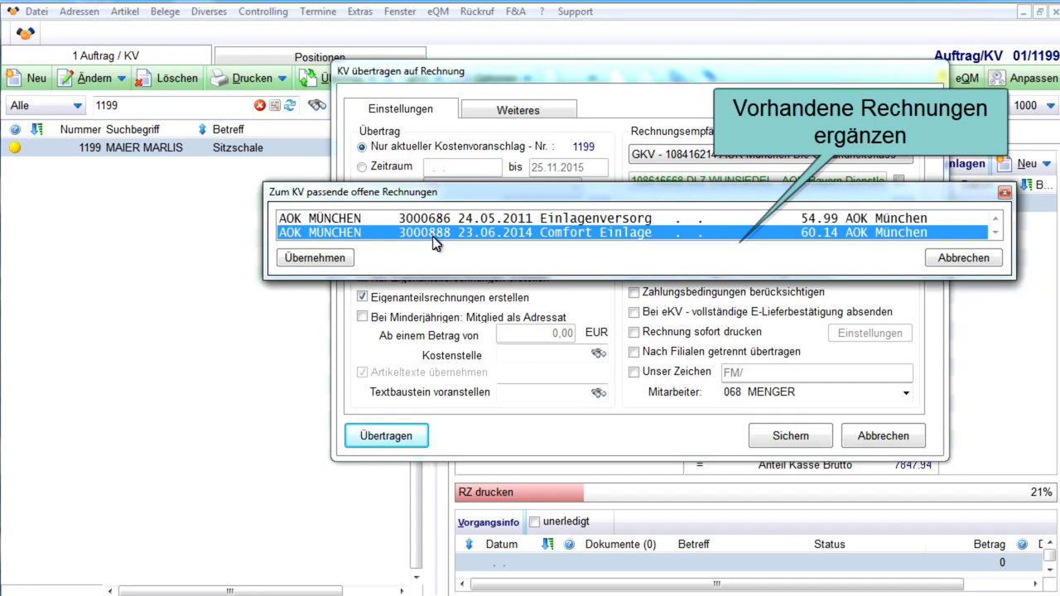
pyautogui.click(322, 263)
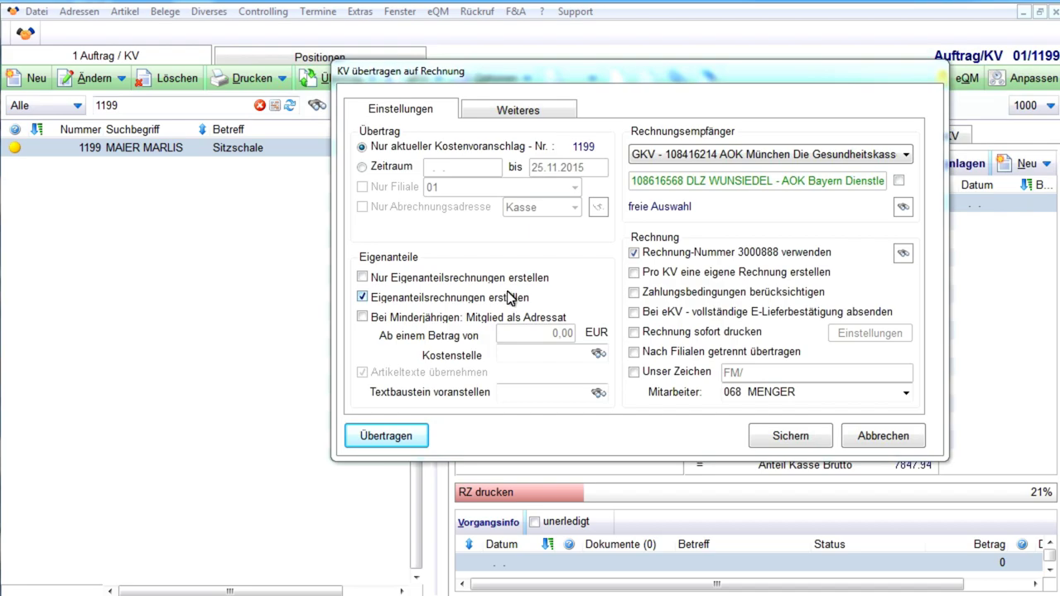
pyautogui.click(516, 111)
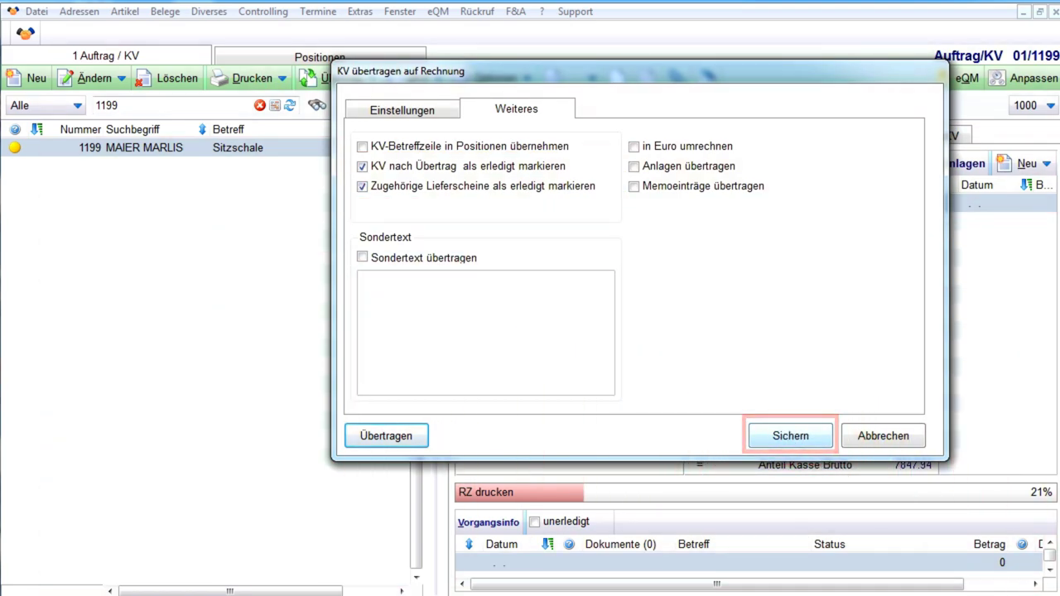
pyautogui.click(791, 435)
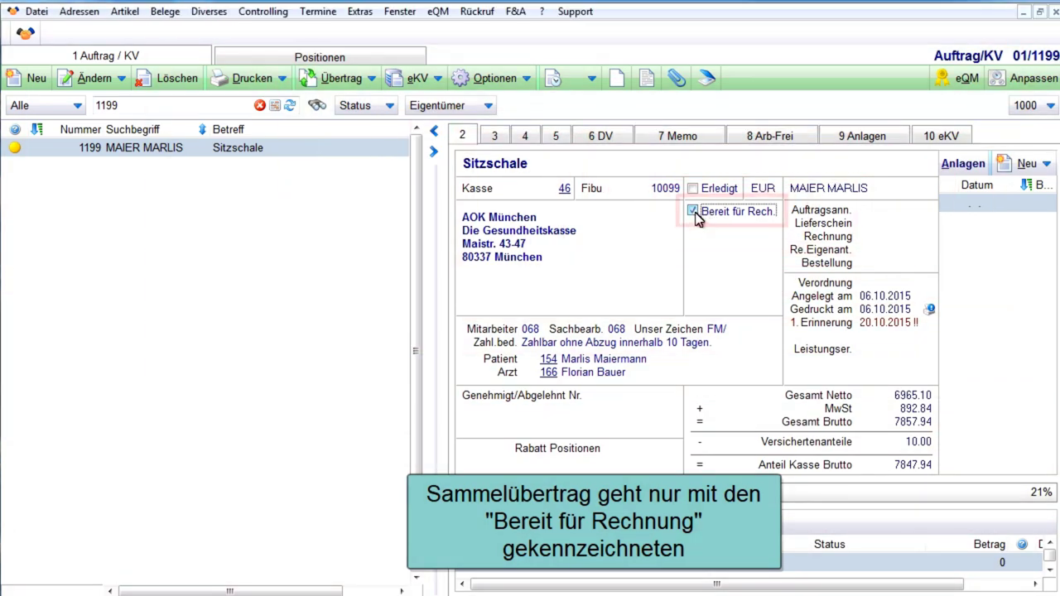
# Step: Mark the Sitzschale KV as Bereit für Rechnung so that it qualifies for the Sammelübertrag
pyautogui.click(694, 211)
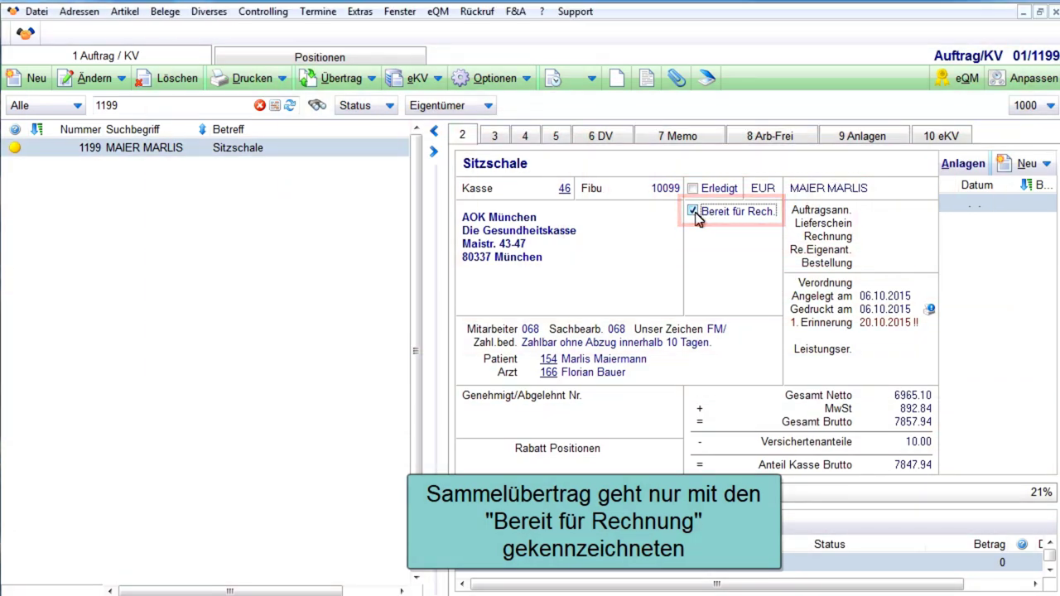
pyautogui.click(693, 211)
pyautogui.click(694, 212)
pyautogui.click(495, 79)
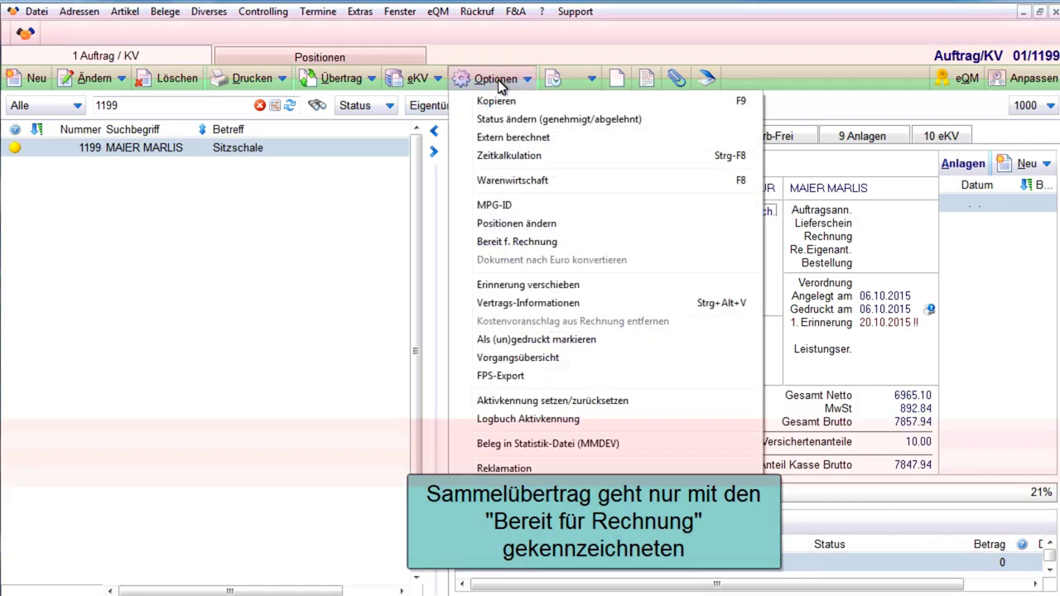
pyautogui.click(503, 242)
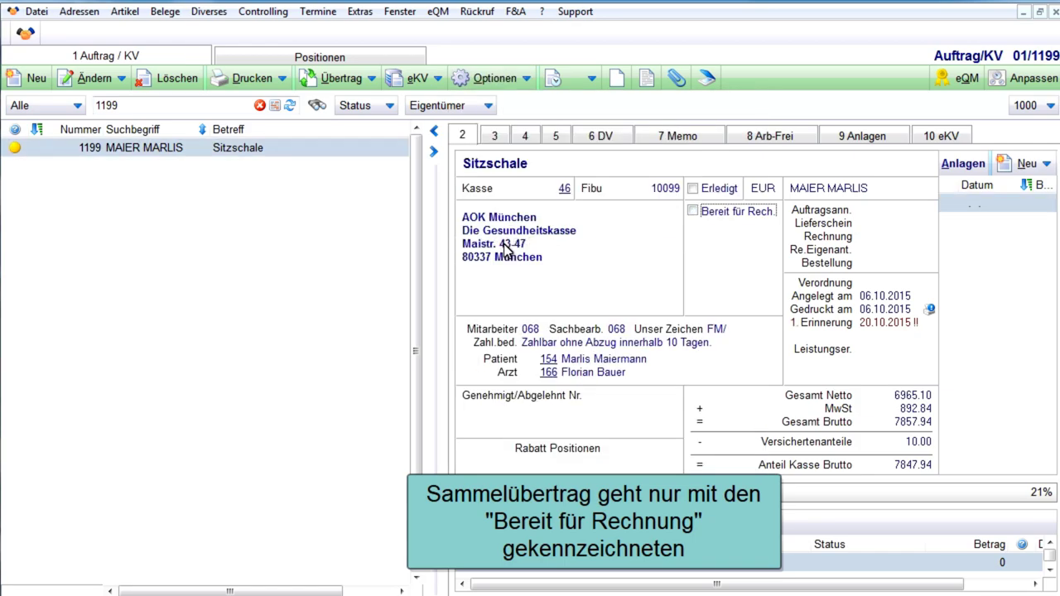
pyautogui.click(497, 79)
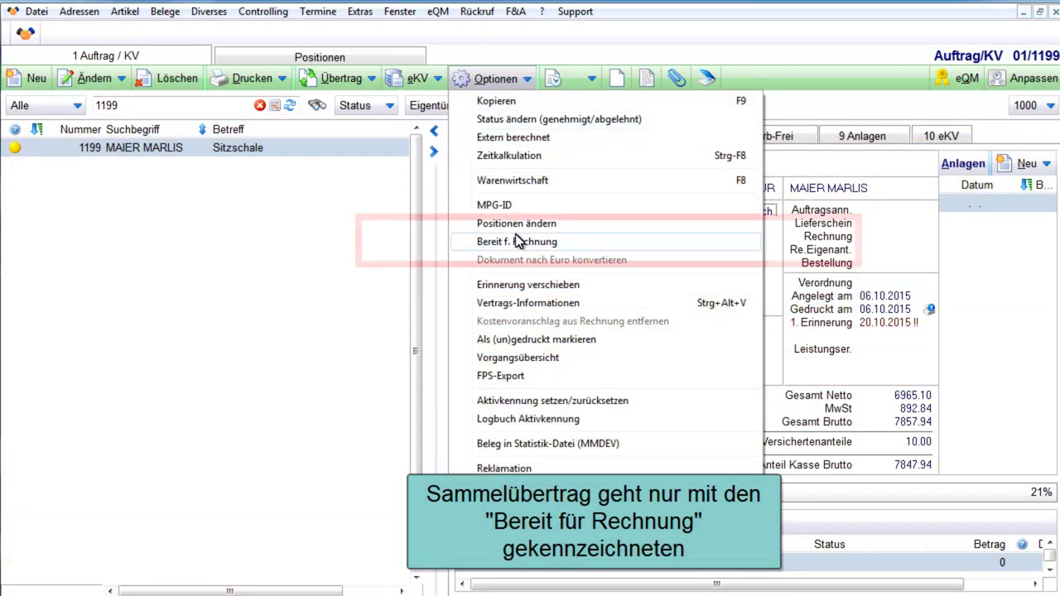
pyautogui.click(454, 239)
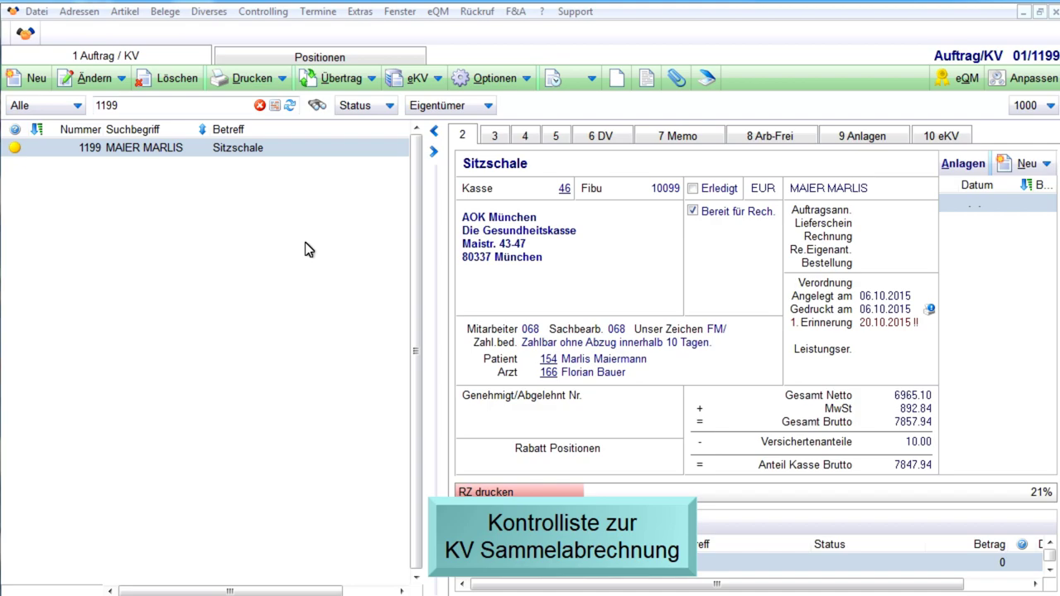
# Step: Set up the Auftrag/KV statistic as a control list with Status nur Offene and Berechnet bereit für Rechnung, and review its print settings
pyautogui.click(267, 11)
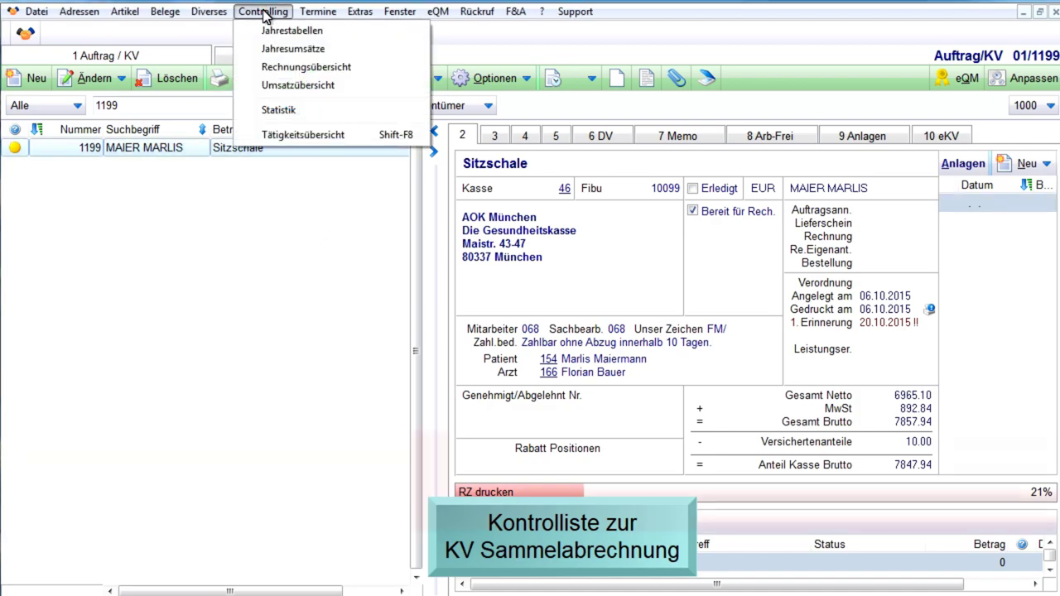
pyautogui.click(281, 110)
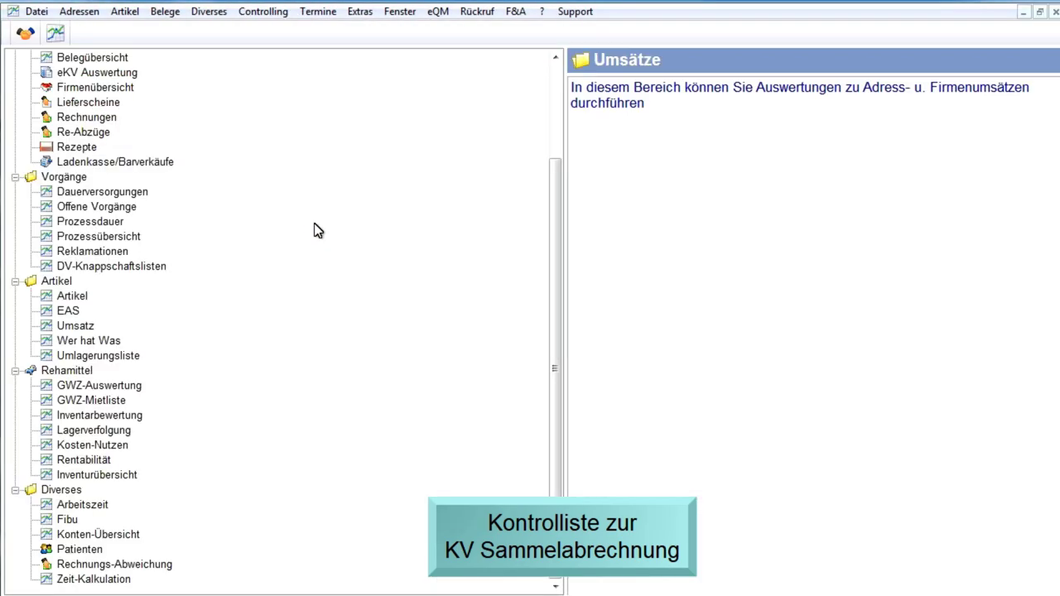
pyautogui.click(96, 147)
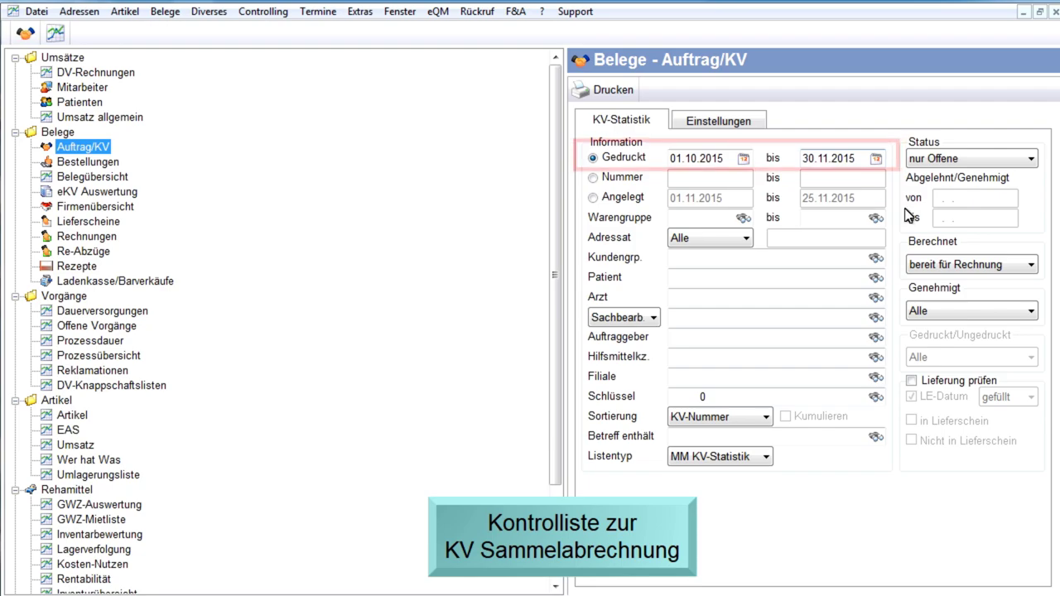
pyautogui.click(934, 160)
pyautogui.click(948, 185)
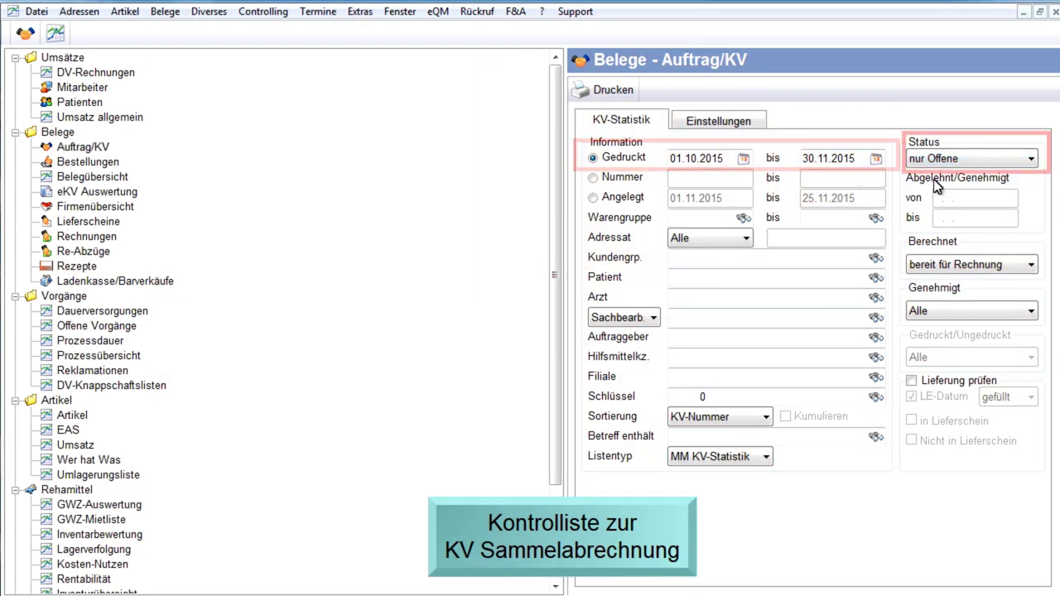
pyautogui.click(954, 266)
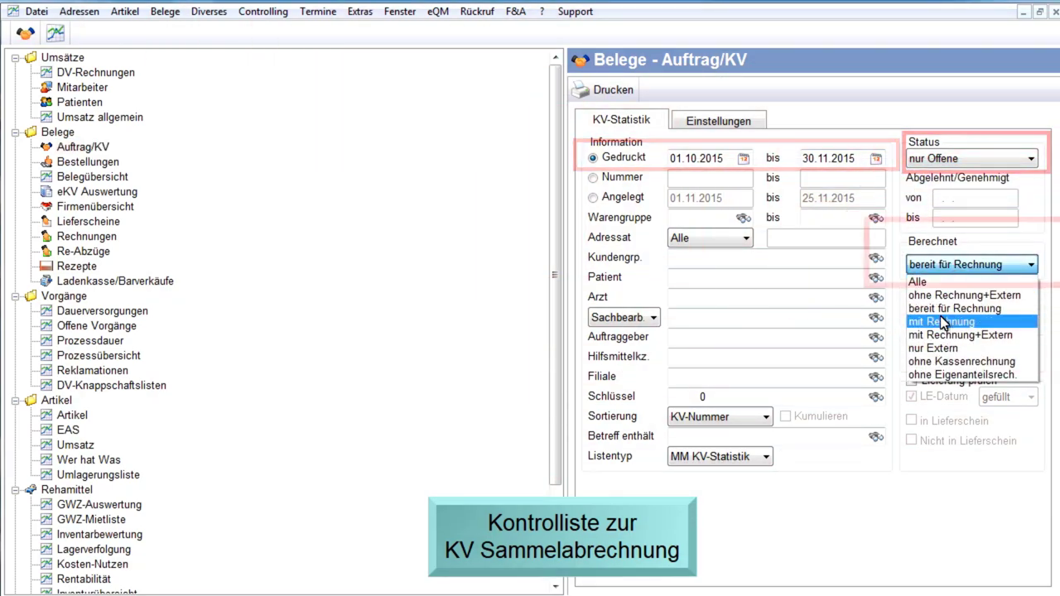
pyautogui.click(941, 309)
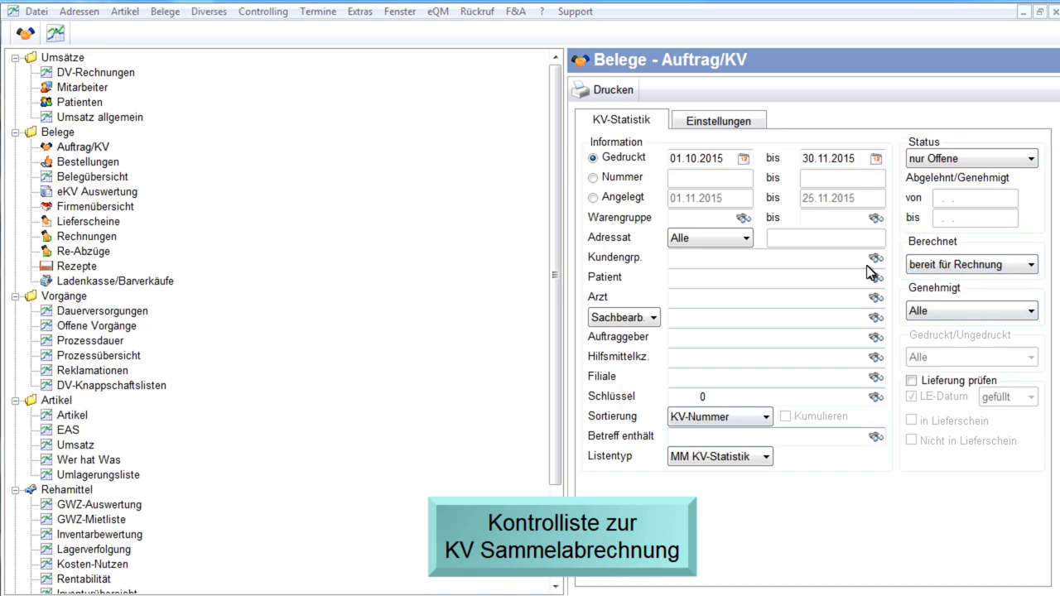
pyautogui.click(712, 121)
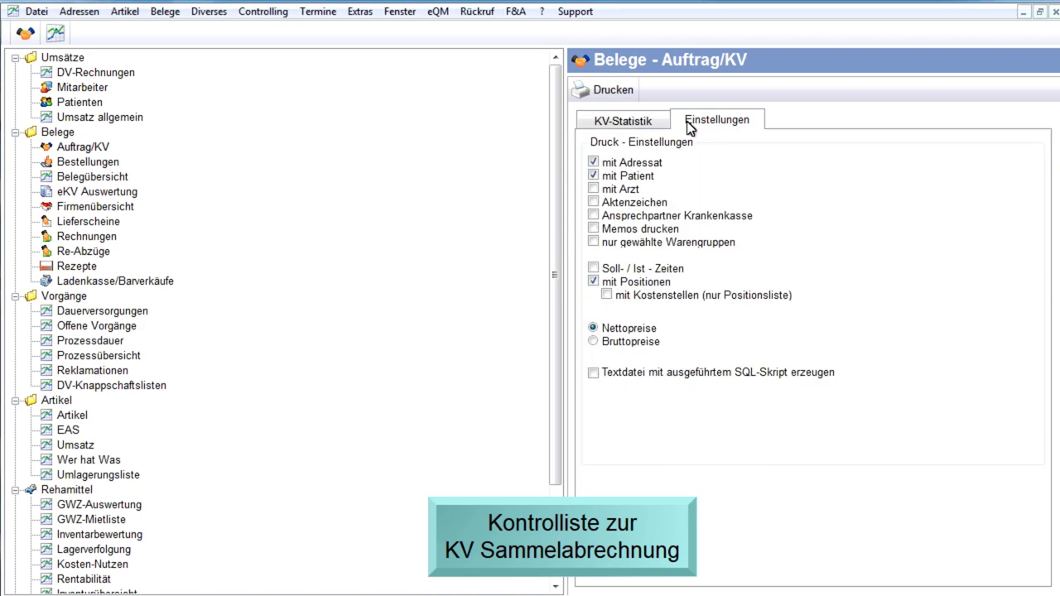
pyautogui.click(636, 124)
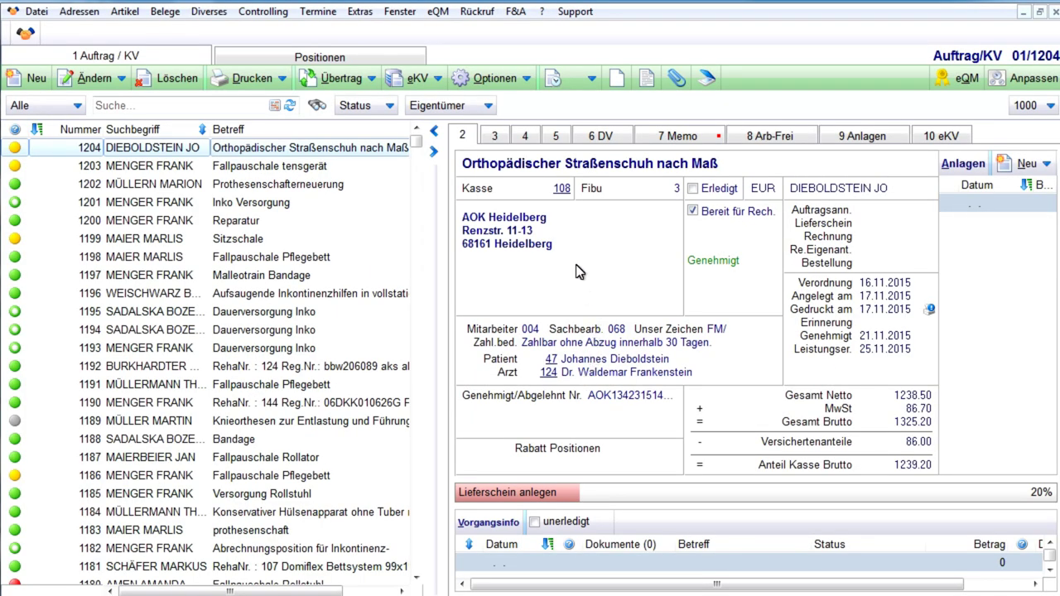
# Step: Transfer the KVs of the Zeitraum 01.10.2015 to 25.11.2015 as a Sammelabrechnung, using open unprinted Rechnungen and creating Eigenanteilsrechnungen
pyautogui.click(348, 88)
pyautogui.click(346, 100)
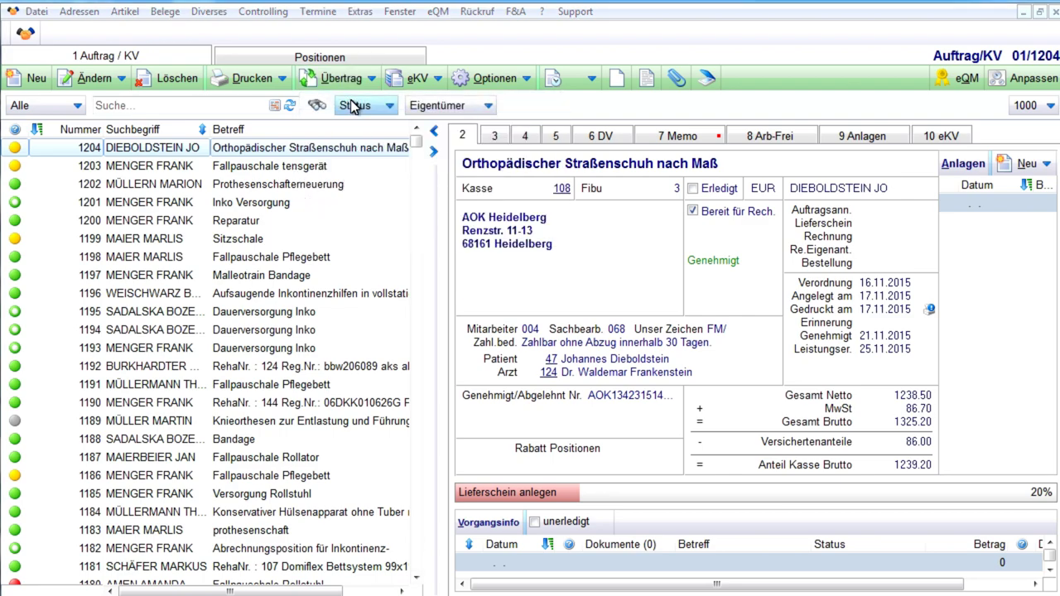
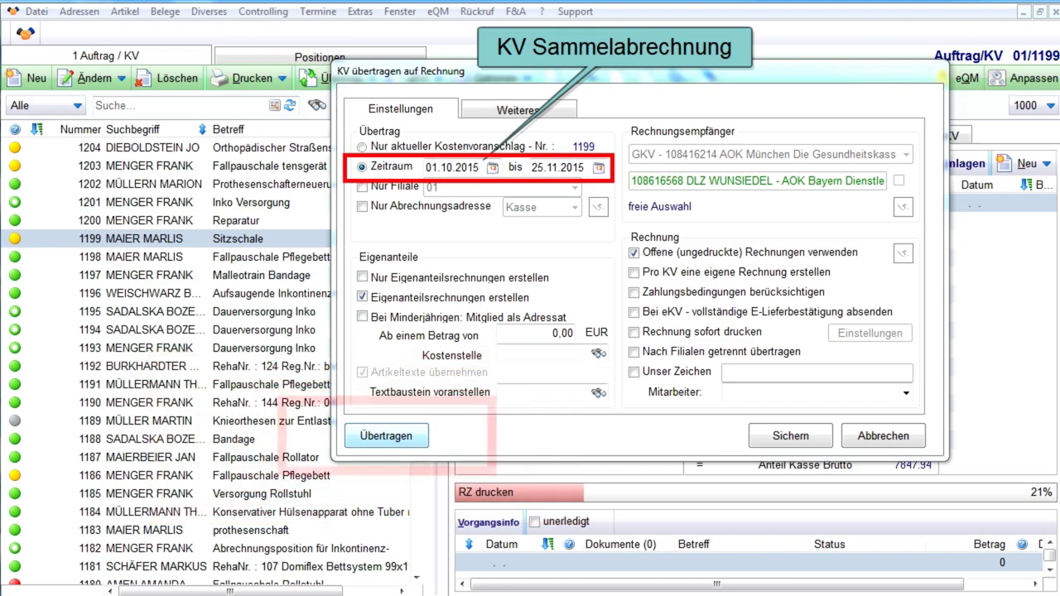
pyautogui.click(386, 435)
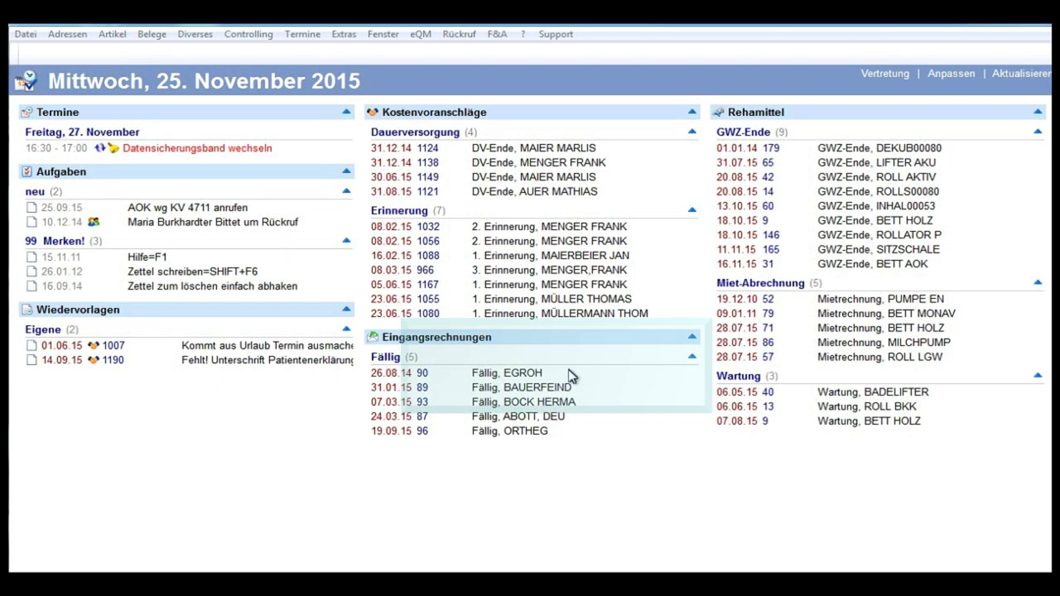
# Step: Open the Rechnungen overview from the start page
pyautogui.click(151, 34)
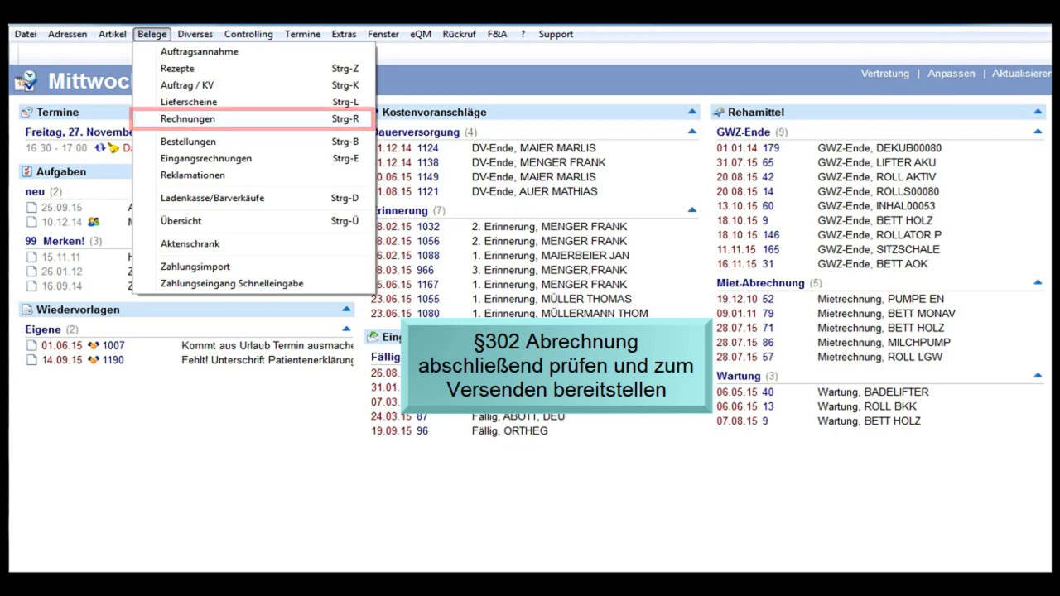
pyautogui.click(188, 119)
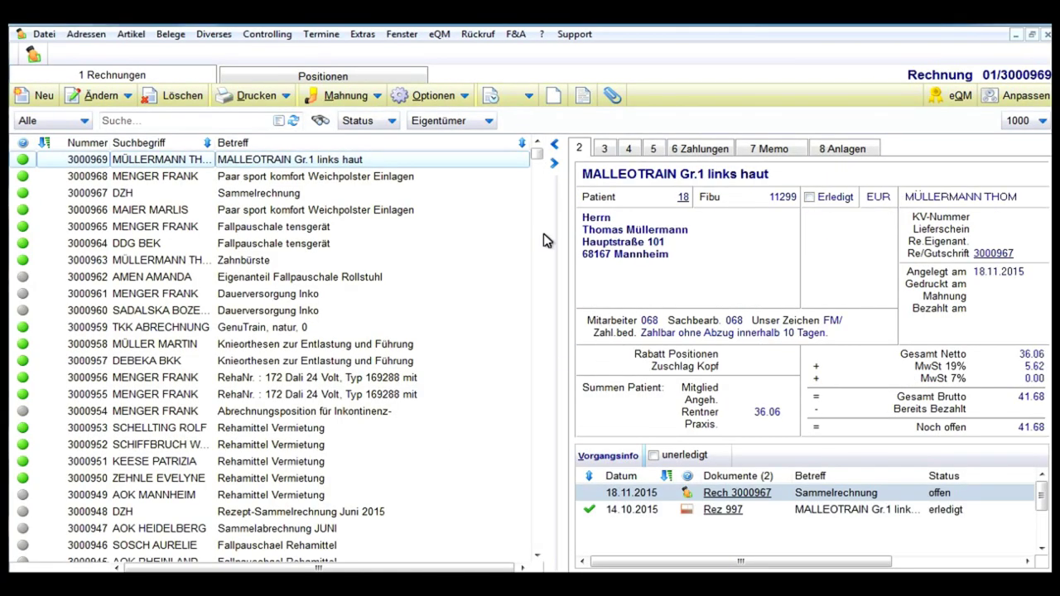
pyautogui.click(431, 95)
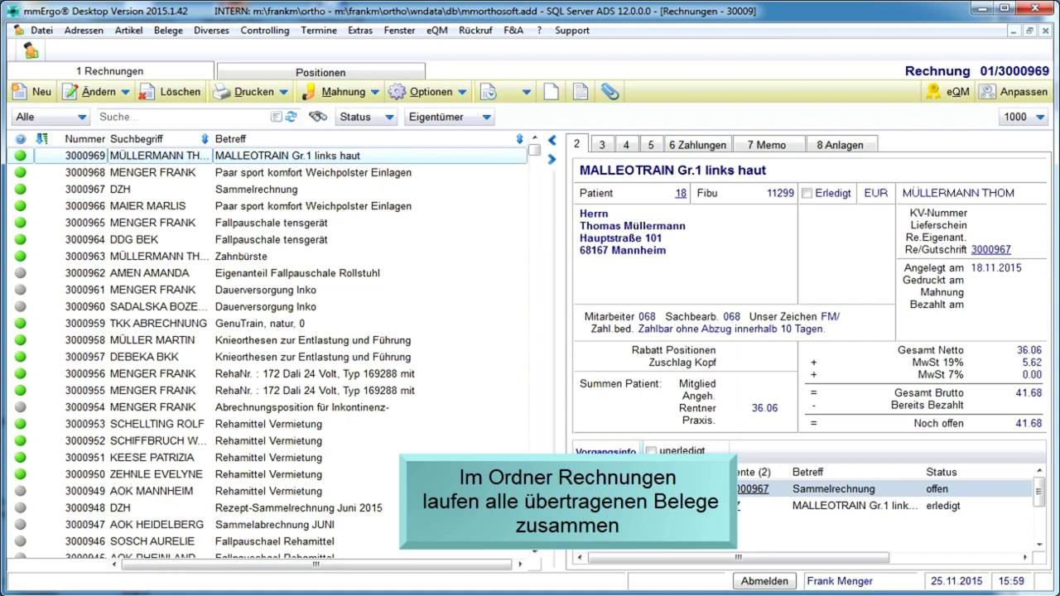
# Step: Examine several transferred Rechnungen, including the MALLEOTRAIN Rechnung and the DDG BEK Rechnung for Fallpauschale tensgerät
pyautogui.click(248, 390)
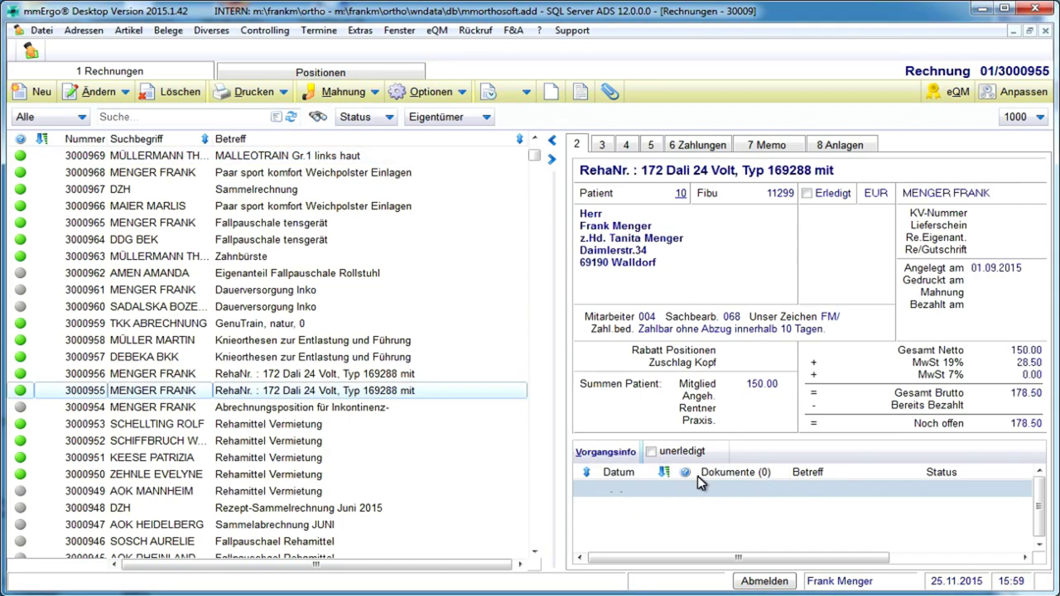
pyautogui.click(307, 156)
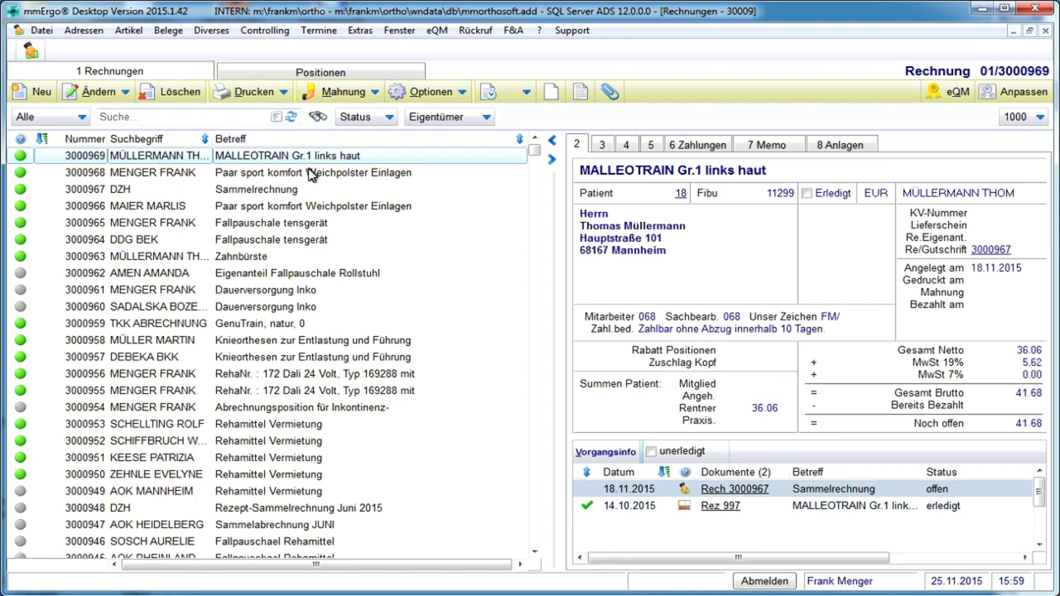
pyautogui.click(312, 174)
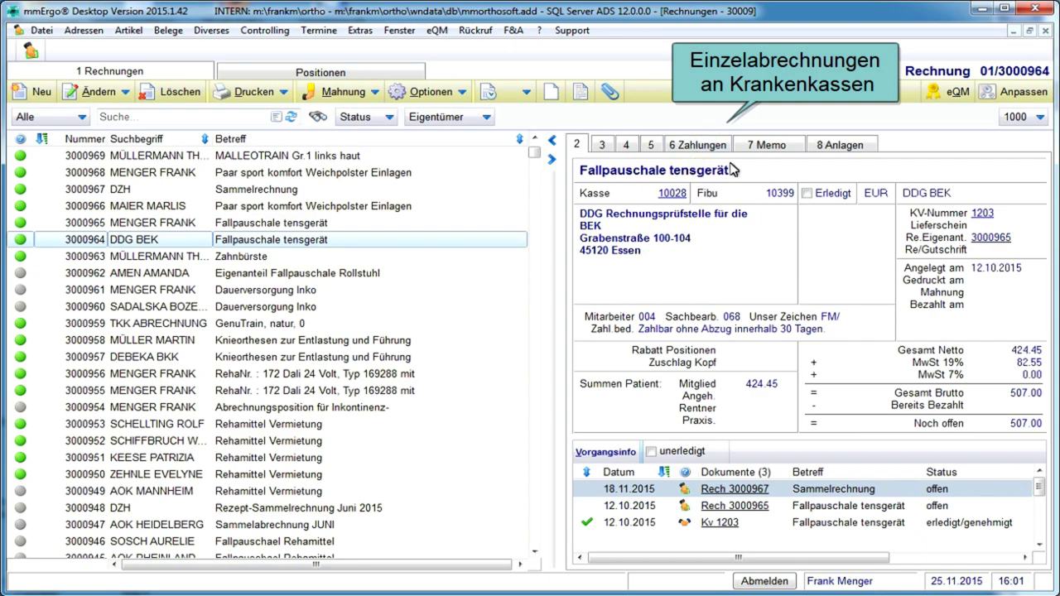
# Step: Change the Betreff of the DZH Sammelrechnung to "Sammelrechnung 11.2015" and save the Rechnung
pyautogui.click(372, 73)
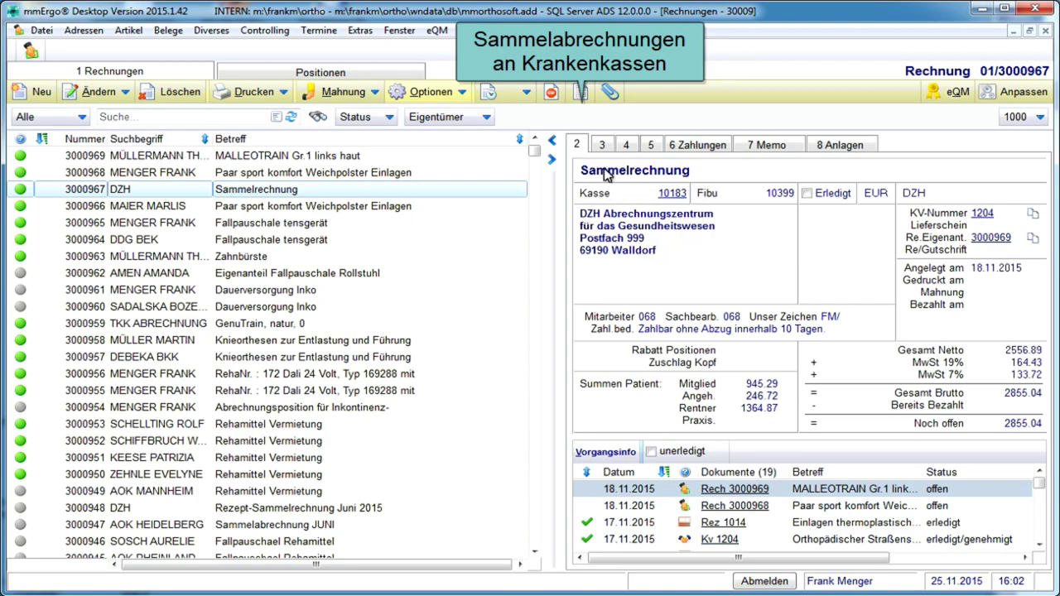
pyautogui.click(124, 92)
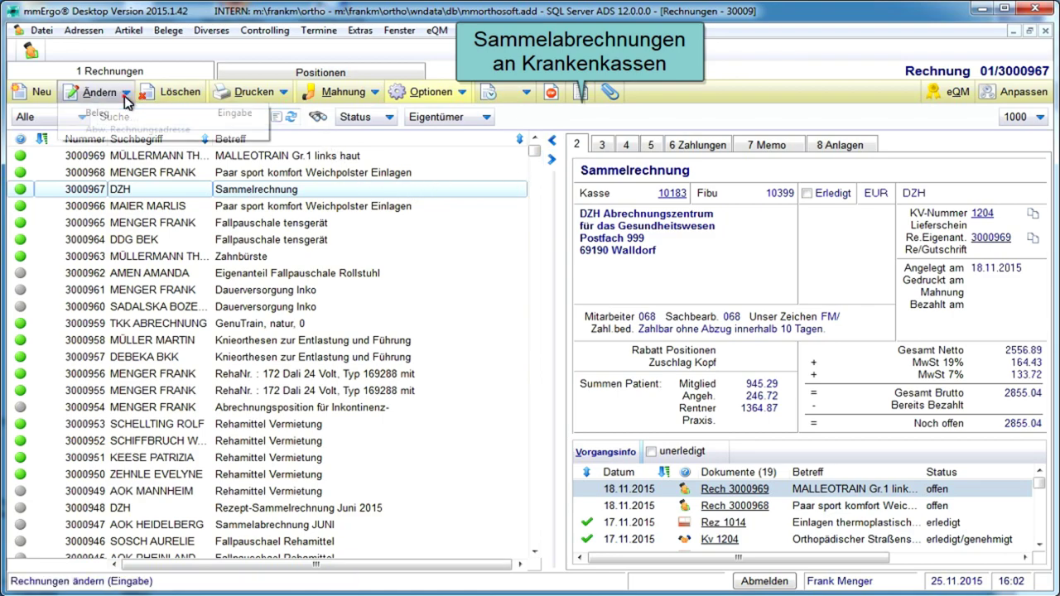
pyautogui.click(125, 113)
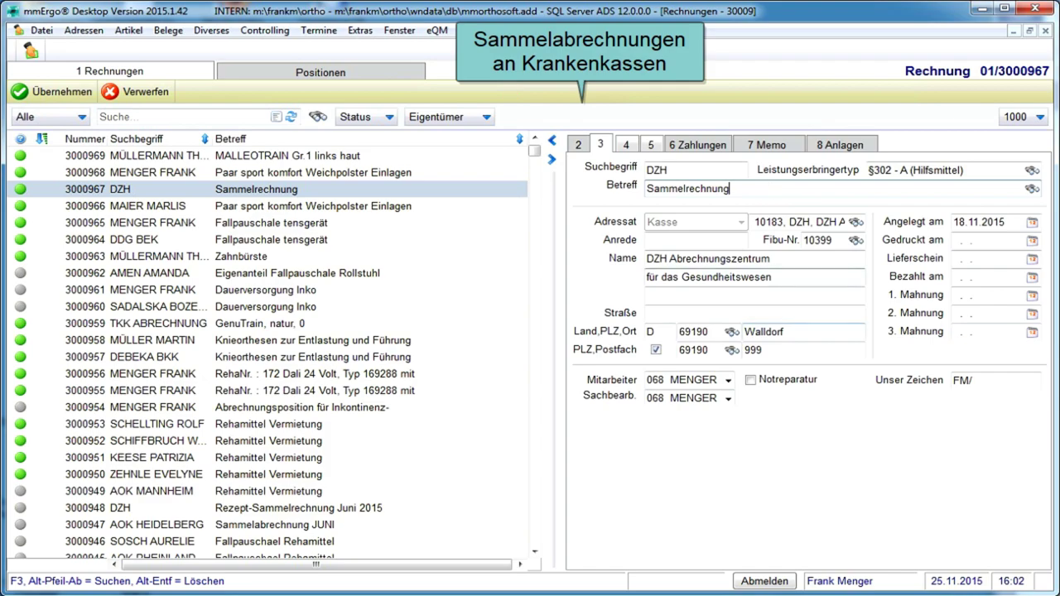
pyautogui.press('F10')
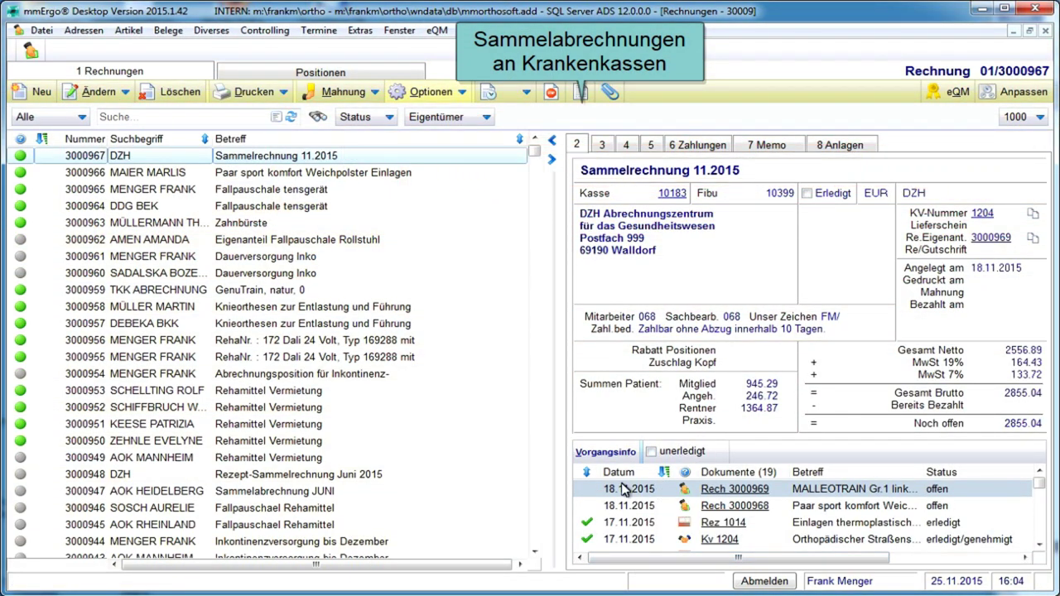
# Step: Examine the Positionen of the DZH Sammelrechnung, going through the transferred Rezepte and Aufträge one by one
pyautogui.click(345, 74)
pyautogui.click(184, 152)
pyautogui.click(173, 168)
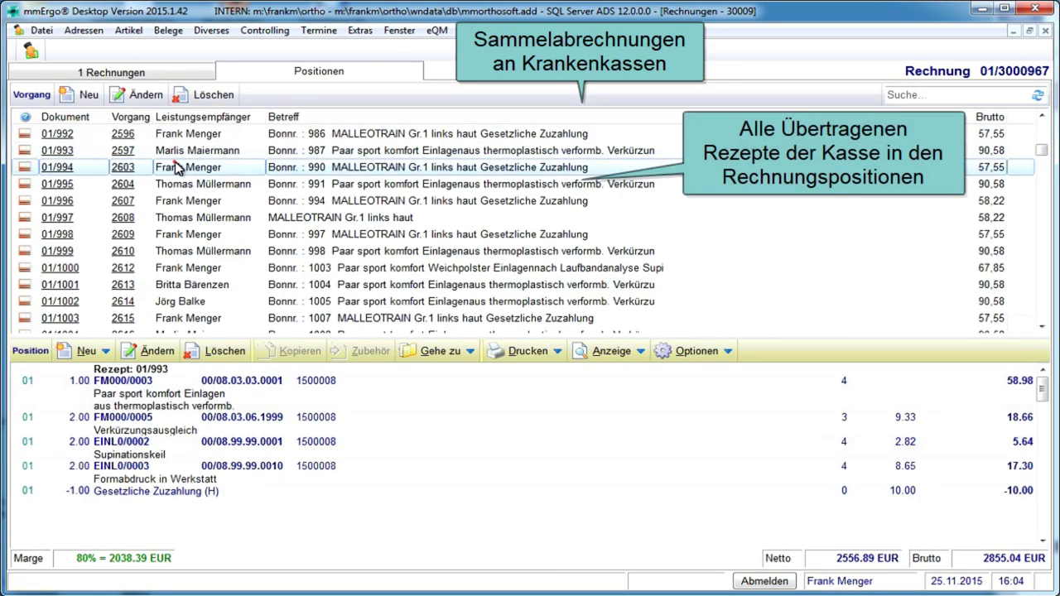
pyautogui.click(181, 184)
pyautogui.press('Down')
pyautogui.press('Down')
pyautogui.press('Down')
pyautogui.press('Down')
pyautogui.press('Down')
pyautogui.press('Down')
pyautogui.press('Down')
pyautogui.press('Down')
pyautogui.press('Down')
pyautogui.press('Down')
pyautogui.press('Down')
pyautogui.press('Down')
pyautogui.press('Down')
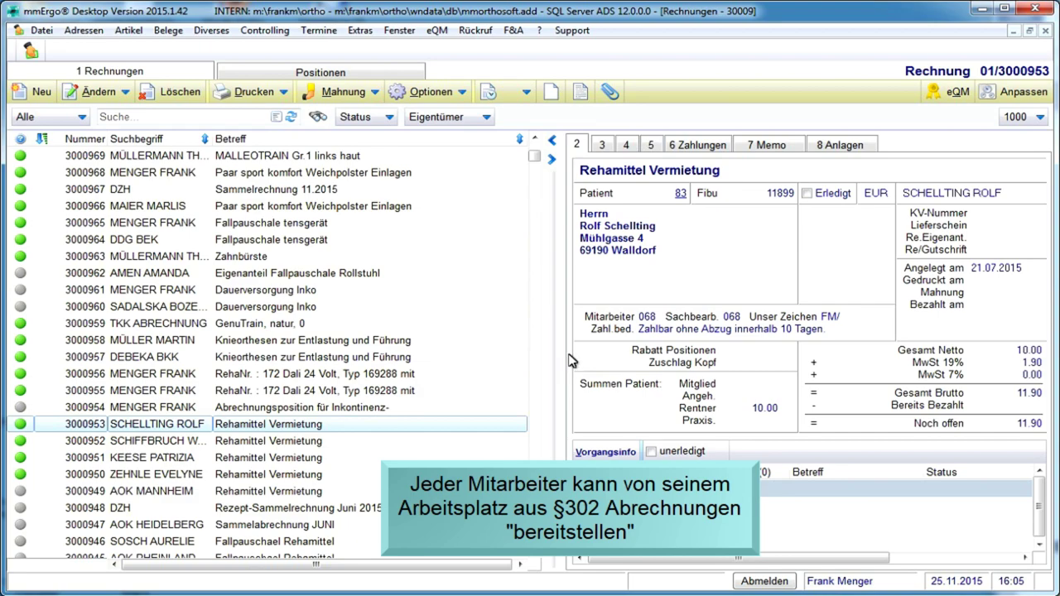
# Step: Run the §302/300-Bereit check on the DZH Sammelrechnung 11.2015, read its Fehlerprotokoll and close it
pyautogui.click(422, 93)
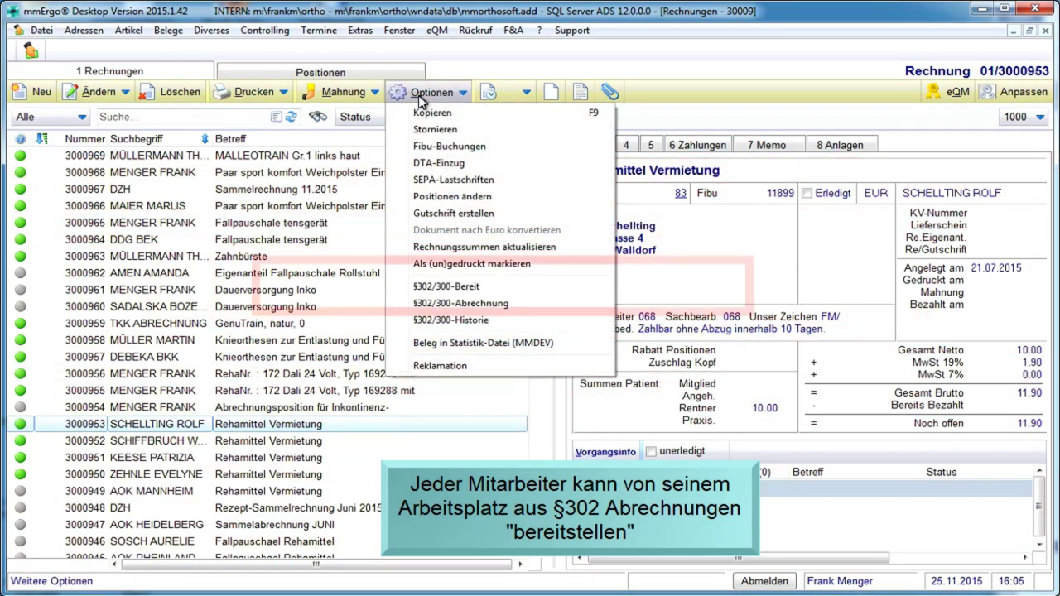
pyautogui.click(465, 287)
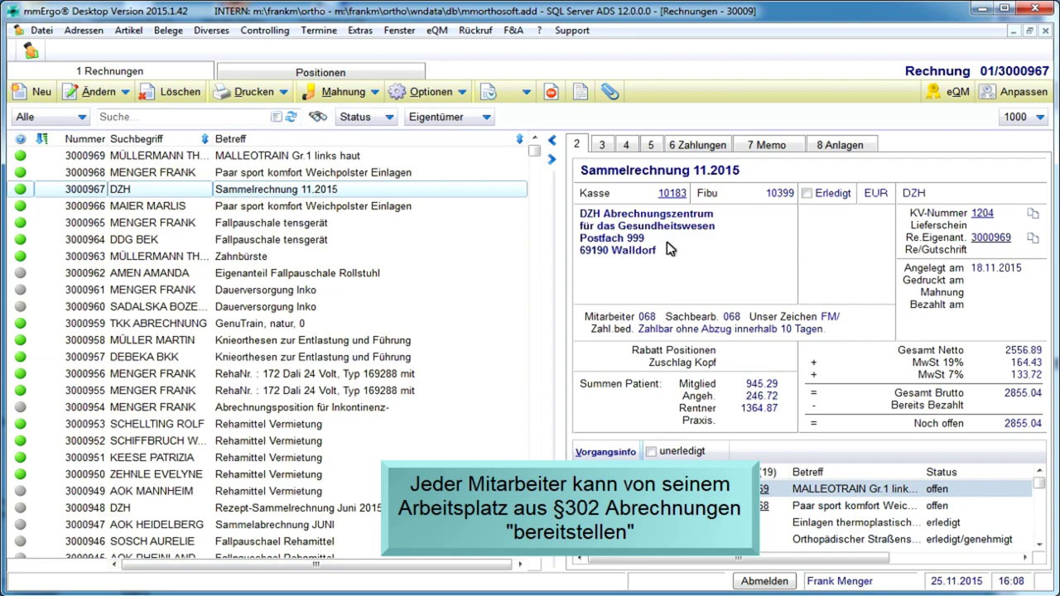
pyautogui.click(430, 92)
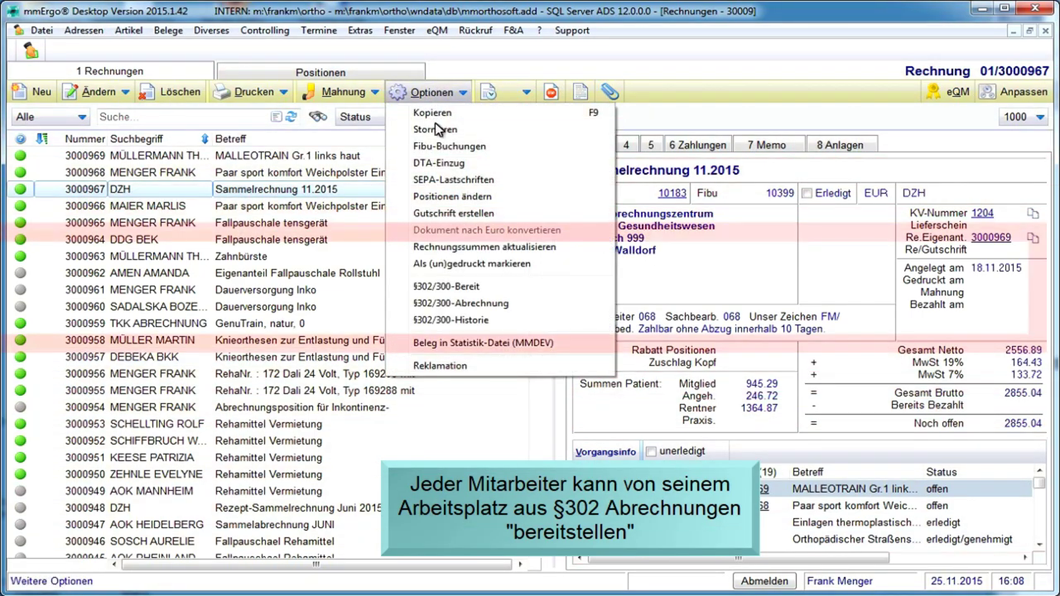
pyautogui.click(460, 285)
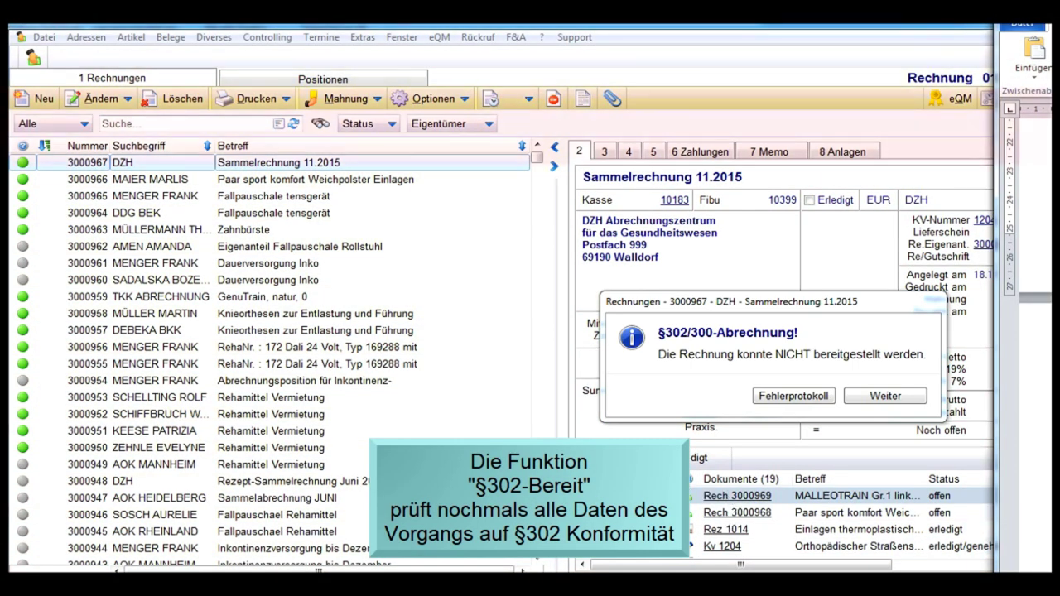
pyautogui.click(793, 397)
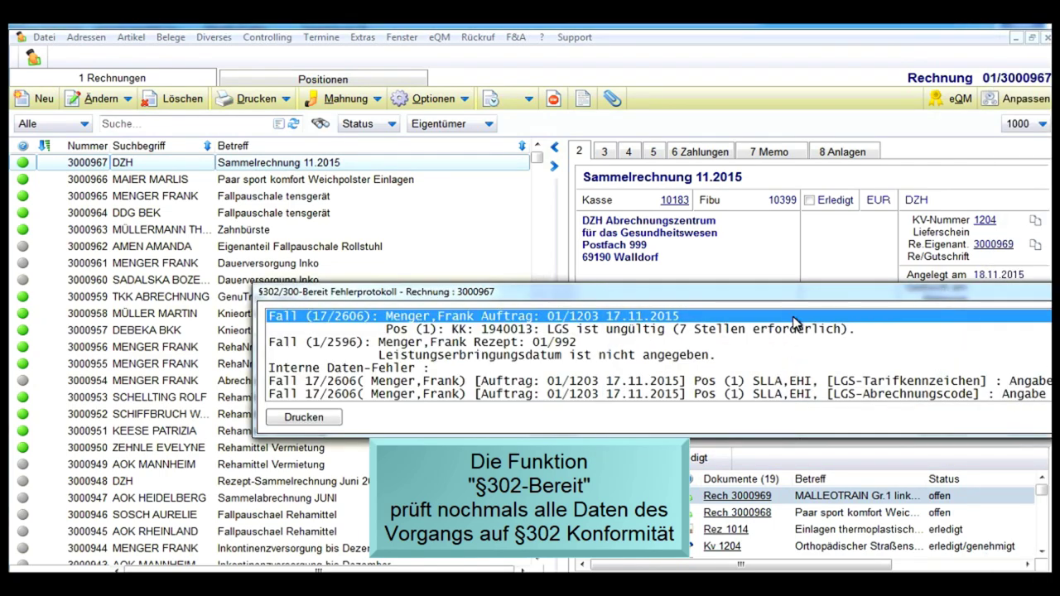
pyautogui.moveTo(792, 292); pyautogui.dragTo(546, 279)
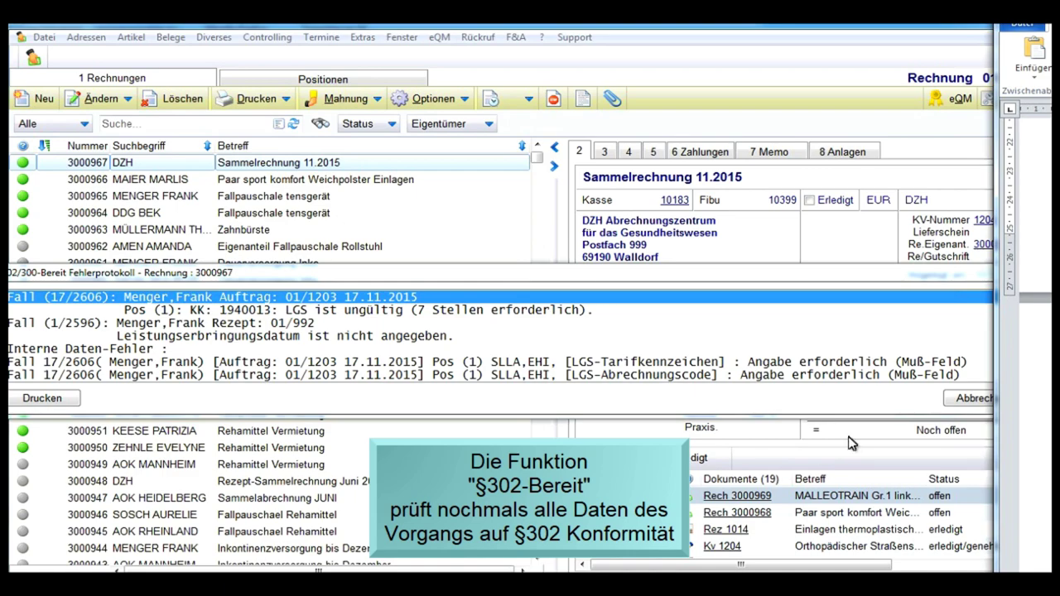
pyautogui.click(946, 404)
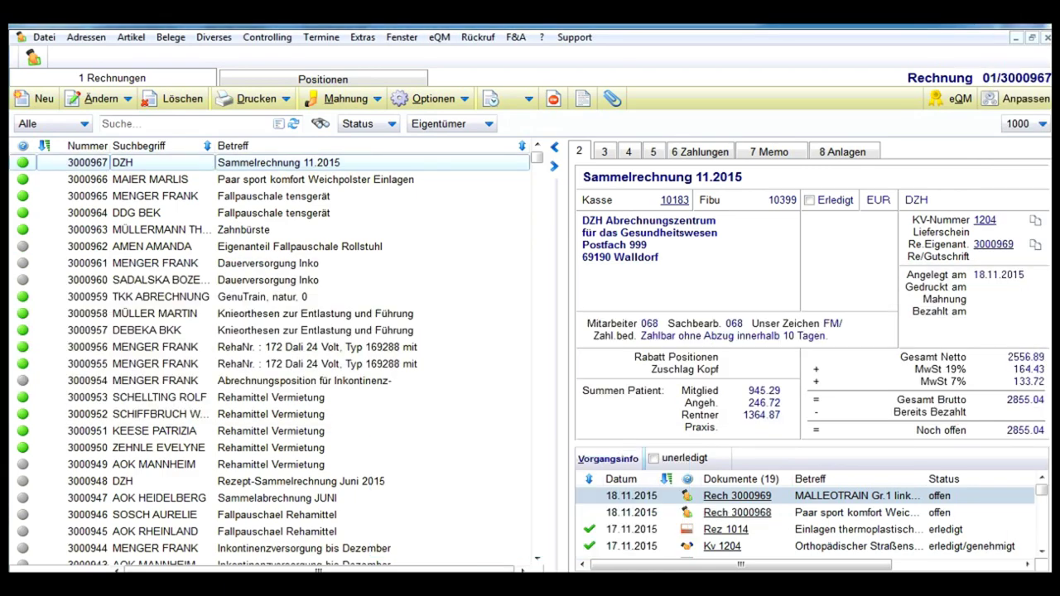
# Step: In the Positionen of the Sammelrechnung, set the Leistungserbringung date of the first MALLEOTRAIN Rezept's Verordnung to 01.10.2015
pyautogui.click(714, 495)
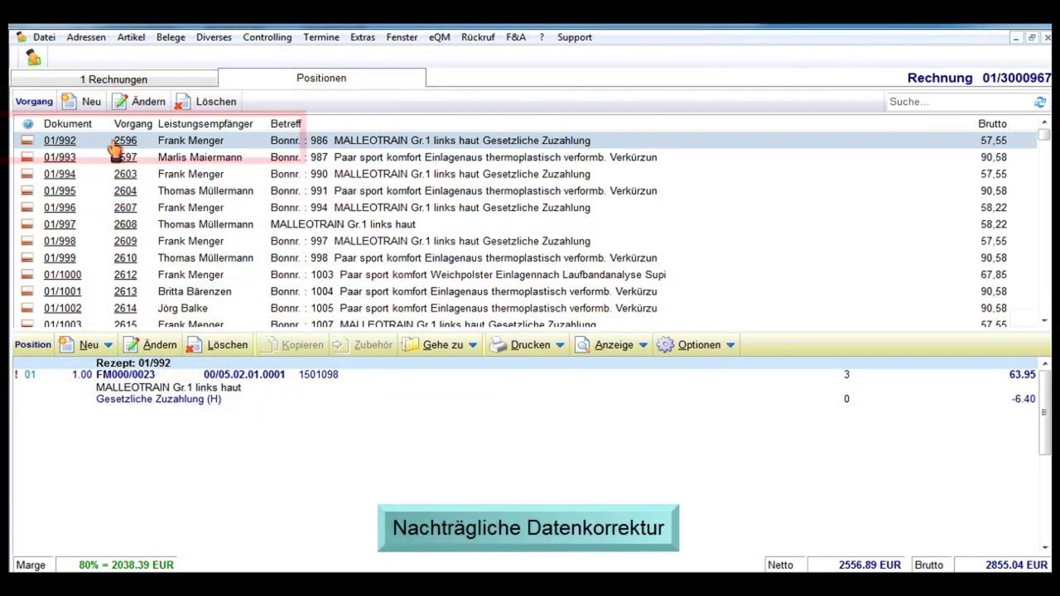
pyautogui.click(149, 102)
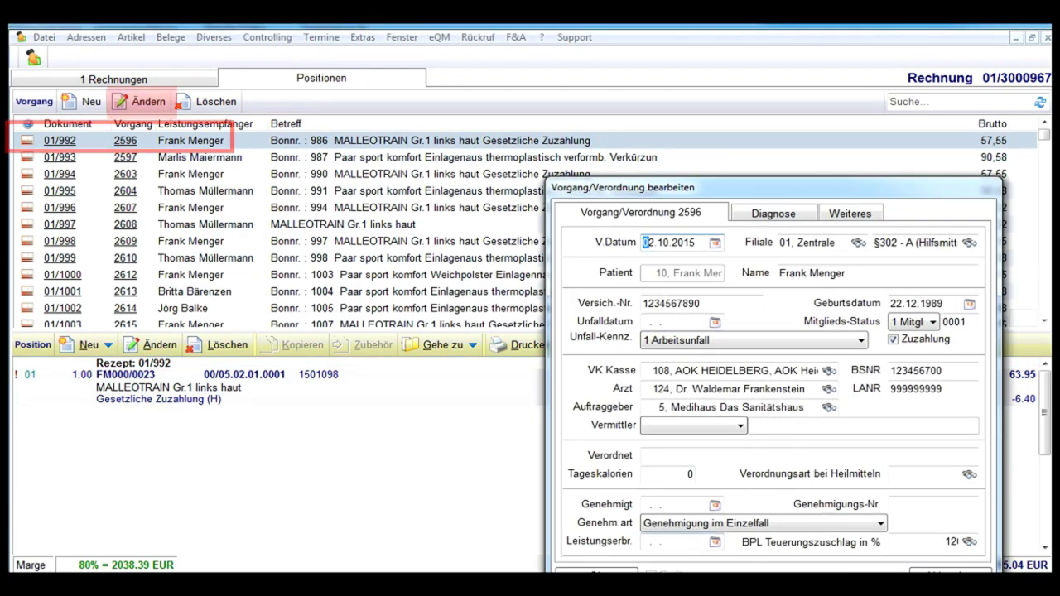
pyautogui.click(650, 540)
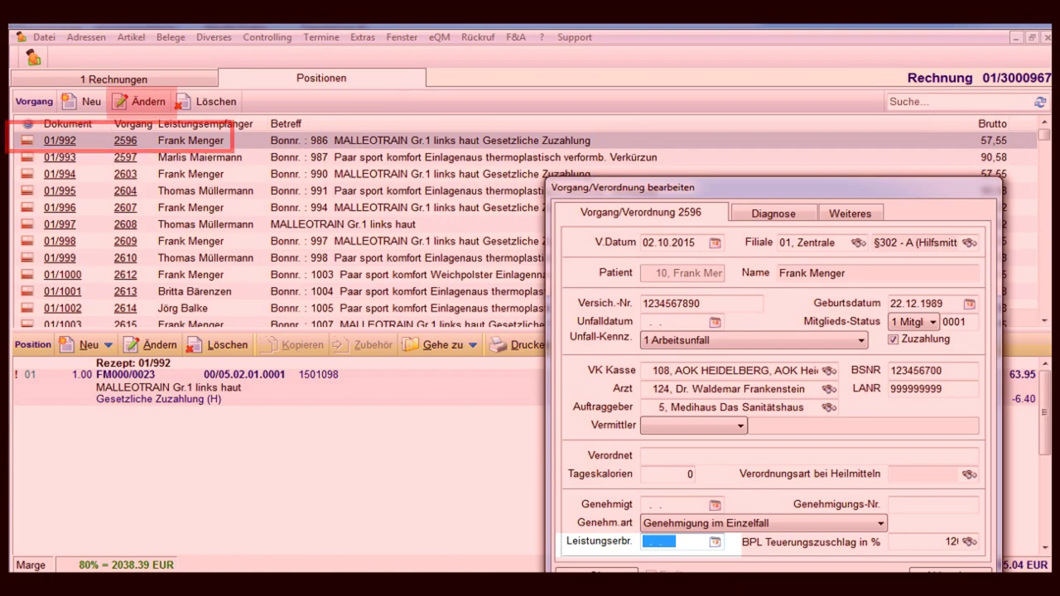
pyautogui.write('01102015')
pyautogui.click(596, 571)
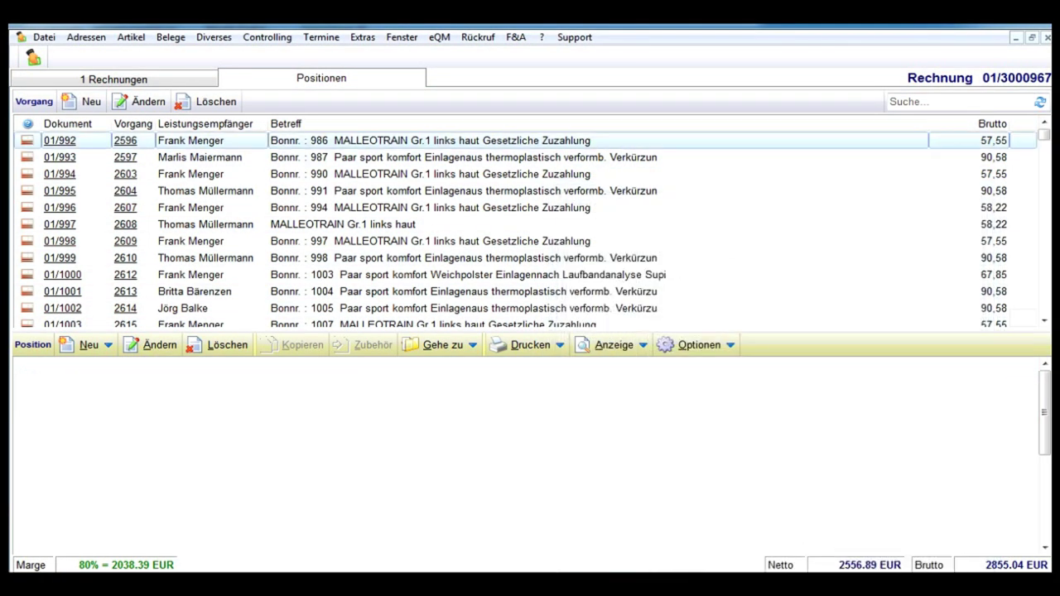
# Step: Assign LGS 1596013 (Barmer/GEK Kopmpression) to the Fallpauschale Pflegebett position in the Fallpauschale tensgerät Auftrag
pyautogui.scroll(-7, 350, 293)
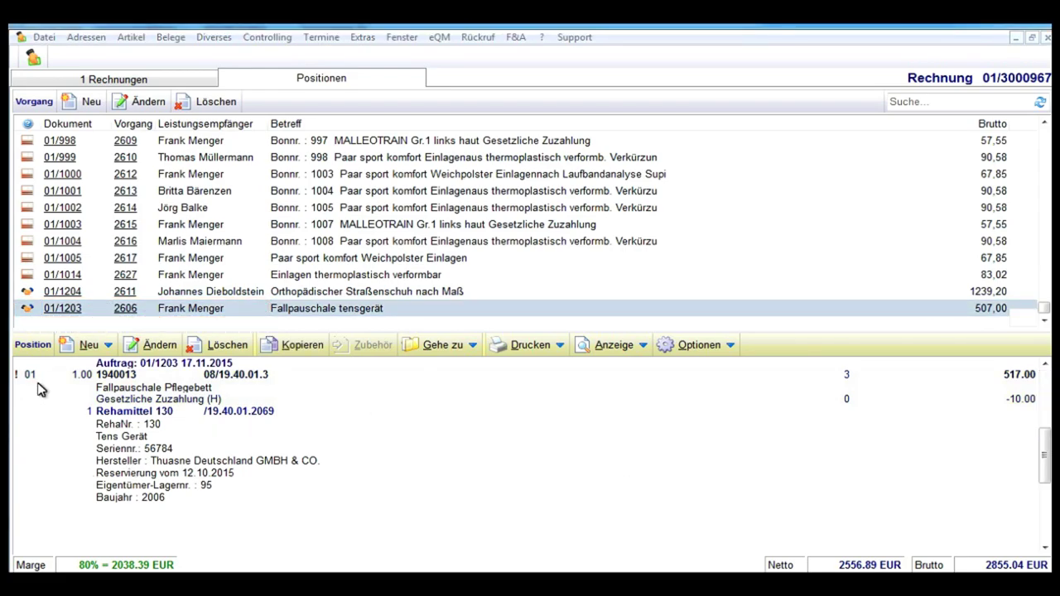
pyautogui.click(25, 380)
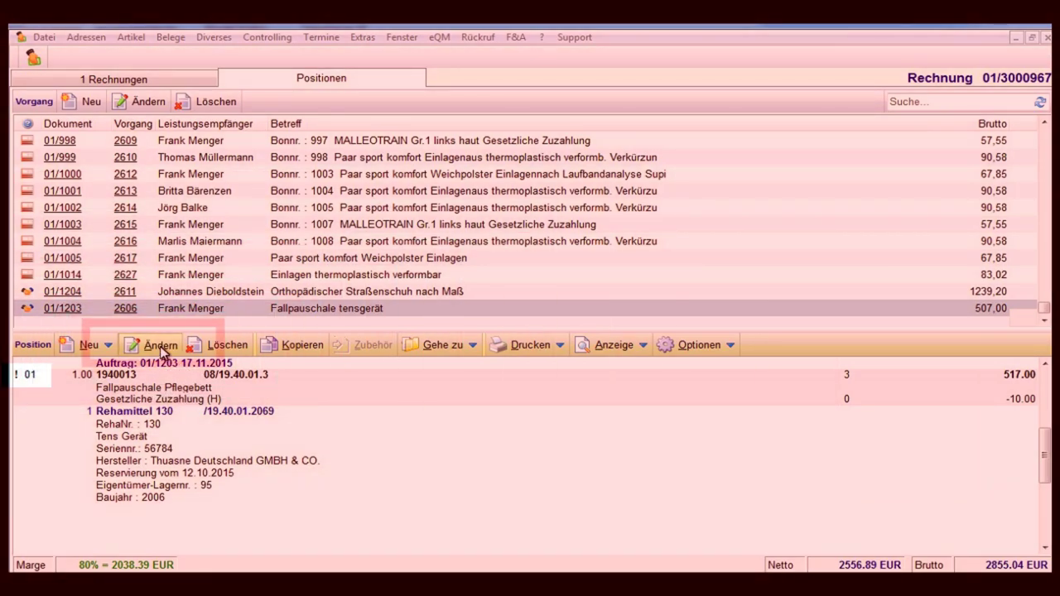
pyautogui.doubleClick(376, 402)
pyautogui.moveTo(791, 149); pyautogui.dragTo(608, 59)
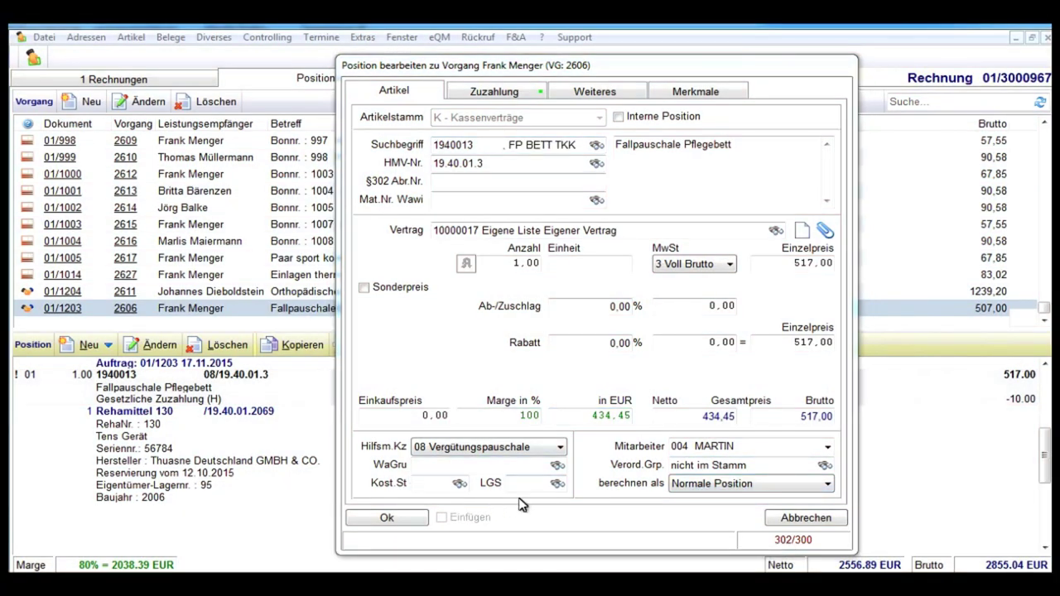
pyautogui.click(559, 487)
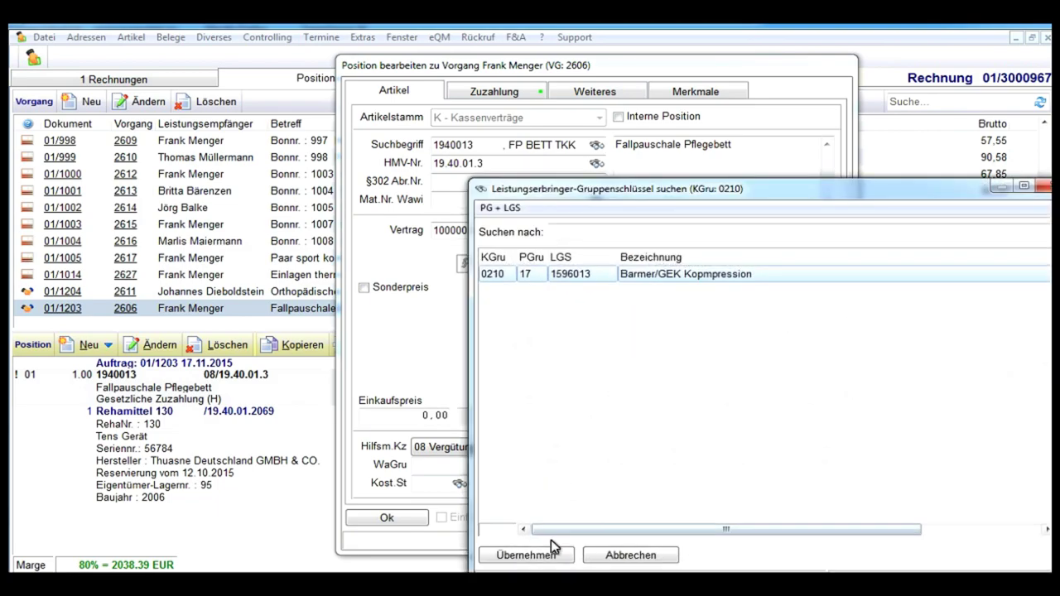
pyautogui.click(546, 555)
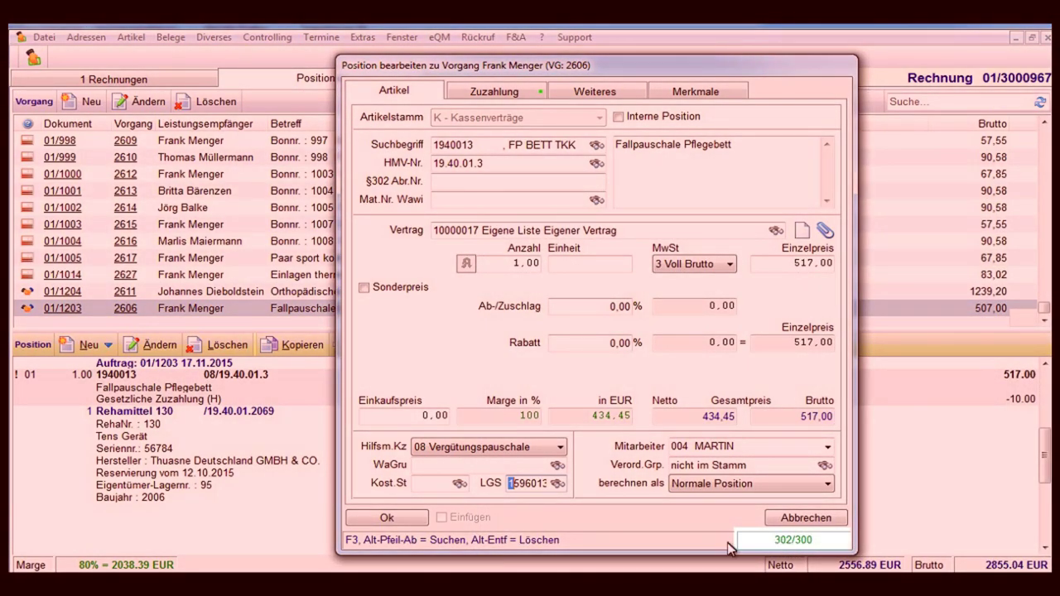
pyautogui.click(407, 518)
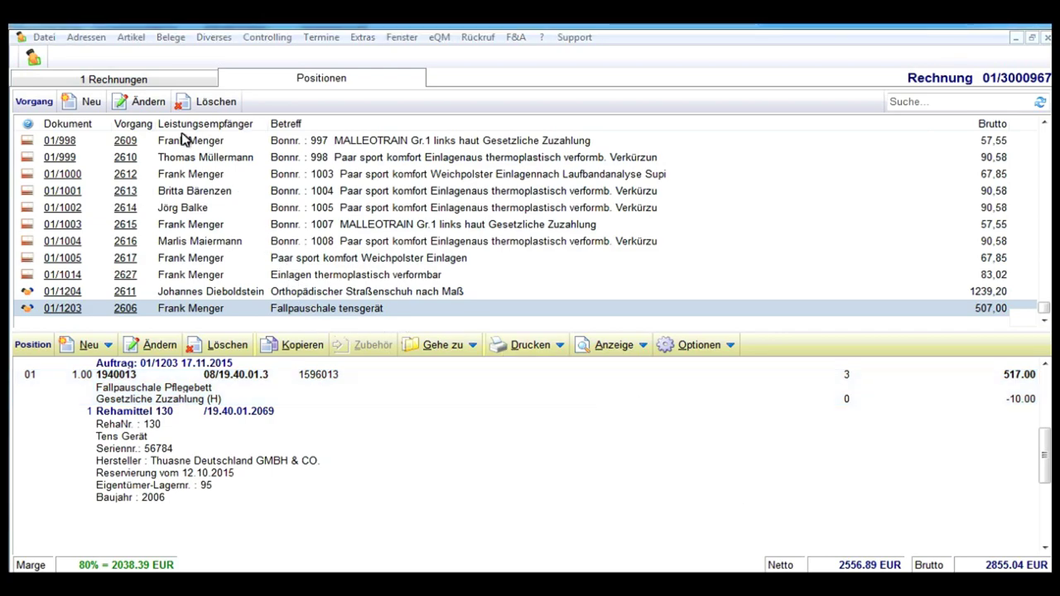
# Step: Rerun §302/300-Bereit for the DZH Sammelrechnung 11.2015 with Filiale 01 mmOrthosoft as Rechnungssteller
pyautogui.click(147, 83)
pyautogui.click(441, 99)
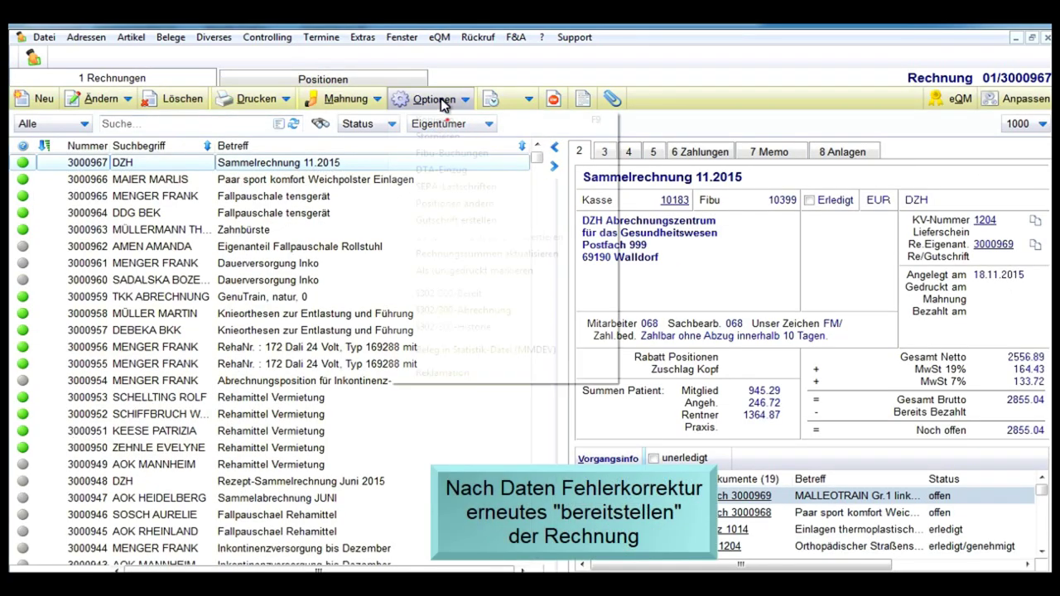
pyautogui.click(481, 294)
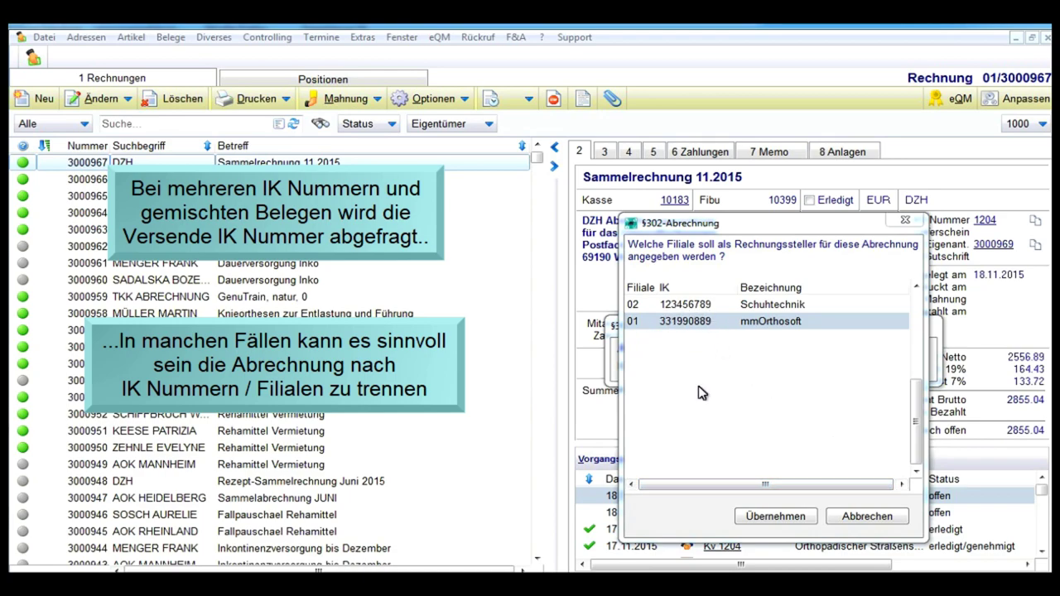
pyautogui.click(775, 516)
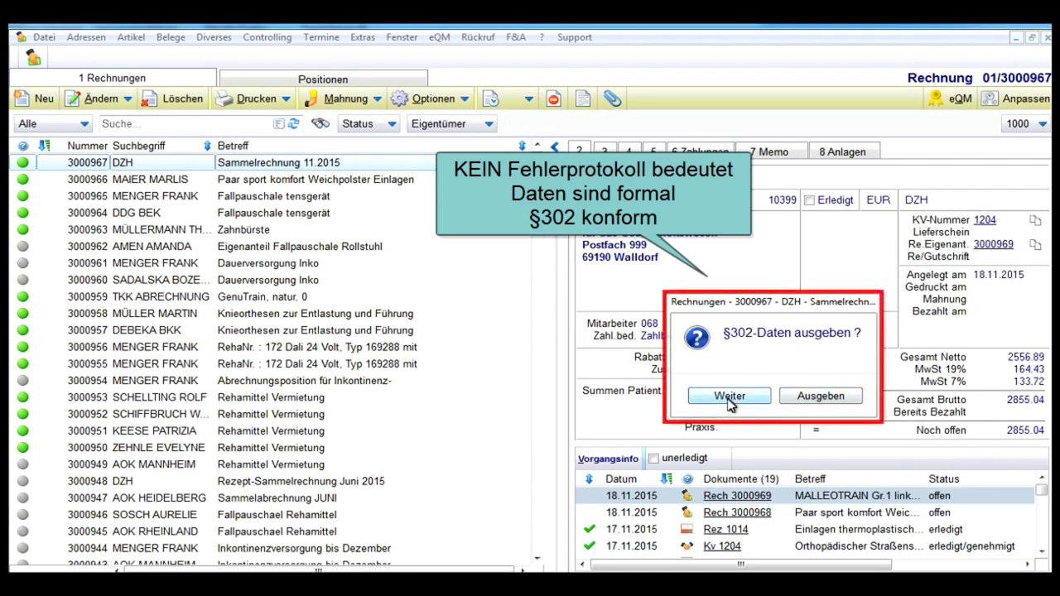
# Step: Output the §302-Daten as a printed list with Vorschau and complete the Bereitstellung of the Rechnung
pyautogui.click(820, 396)
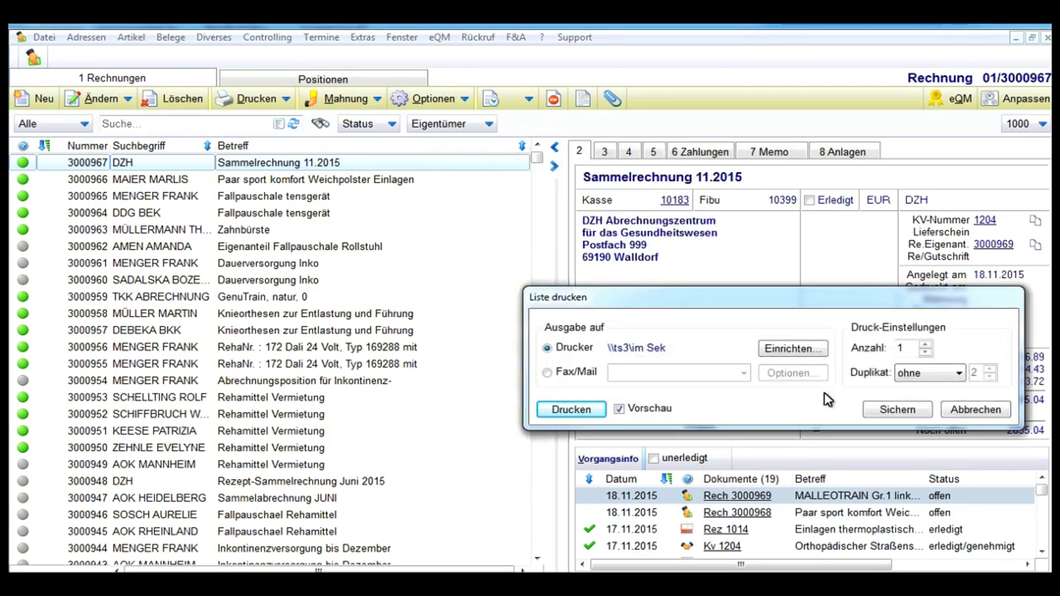
pyautogui.click(589, 412)
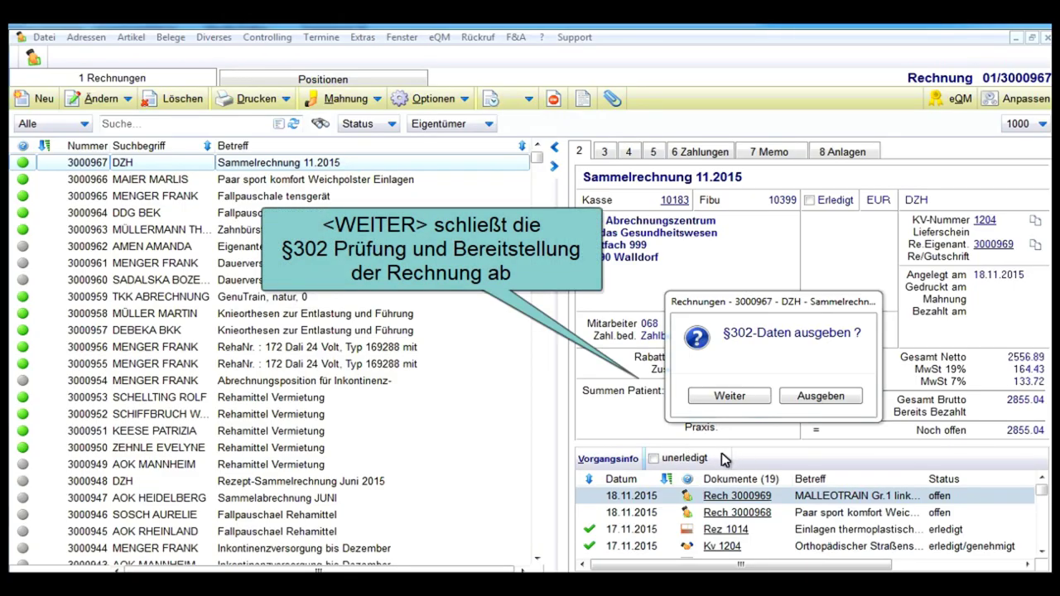
pyautogui.click(730, 395)
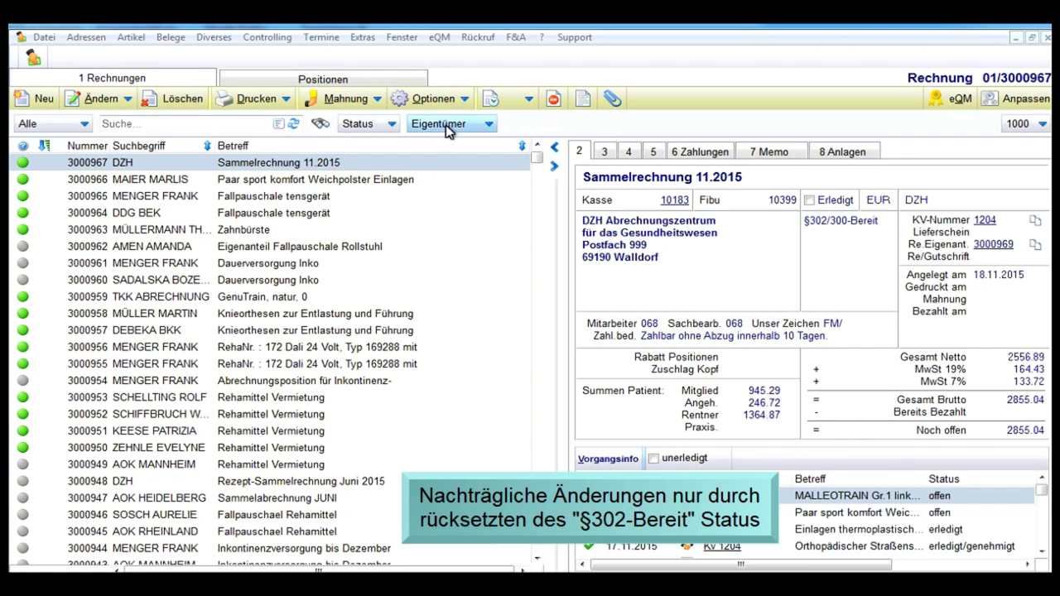
# Step: Reset the §302/300-Bereit status of the DZH Sammelrechnung, then check the Rechnung and set it to §302/300-Bereit again
pyautogui.click(433, 101)
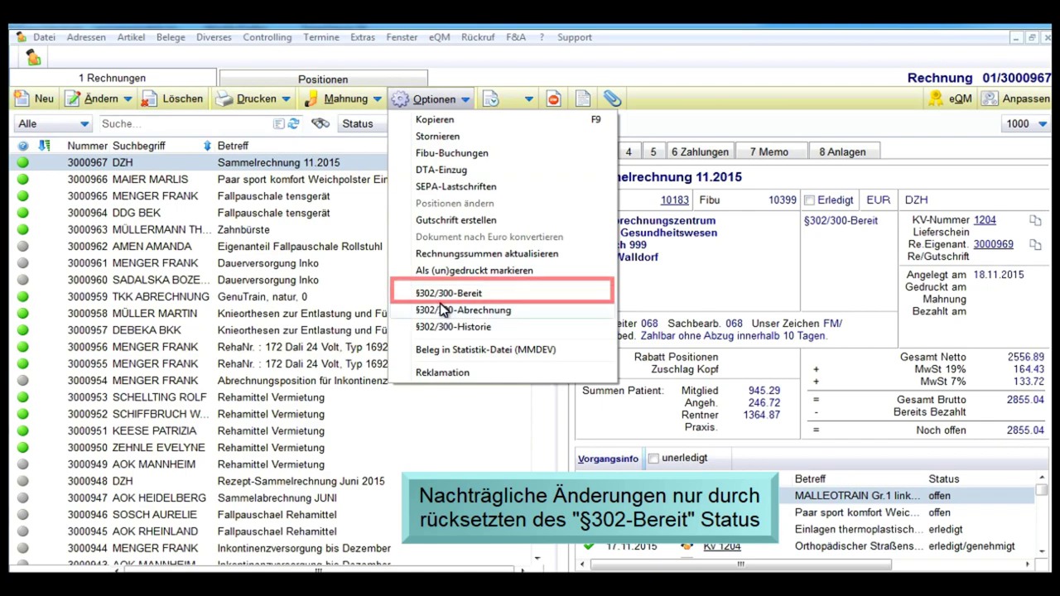
pyautogui.click(444, 297)
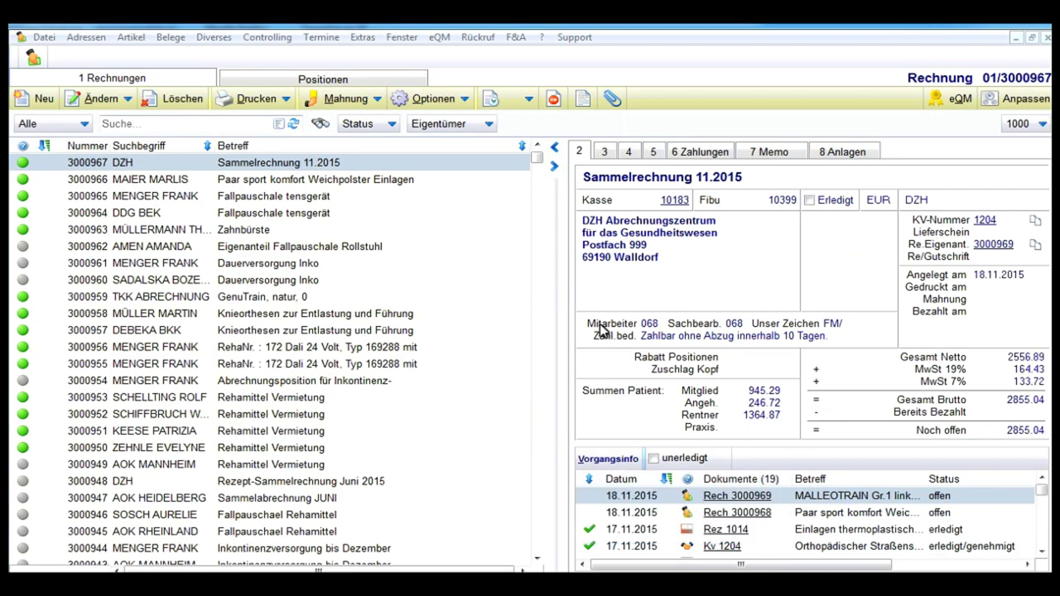
pyautogui.click(434, 99)
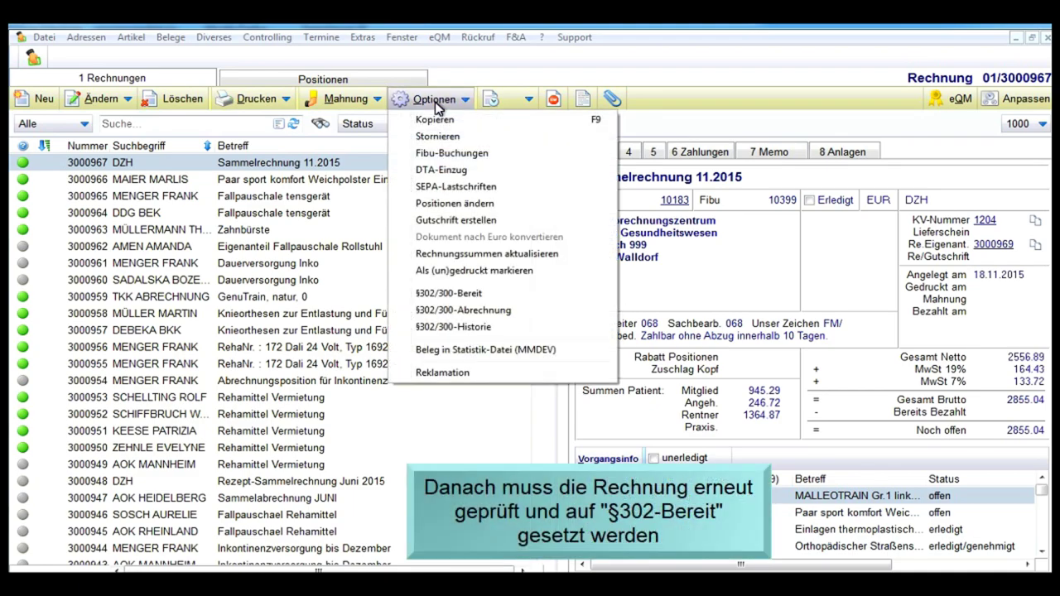
pyautogui.click(461, 295)
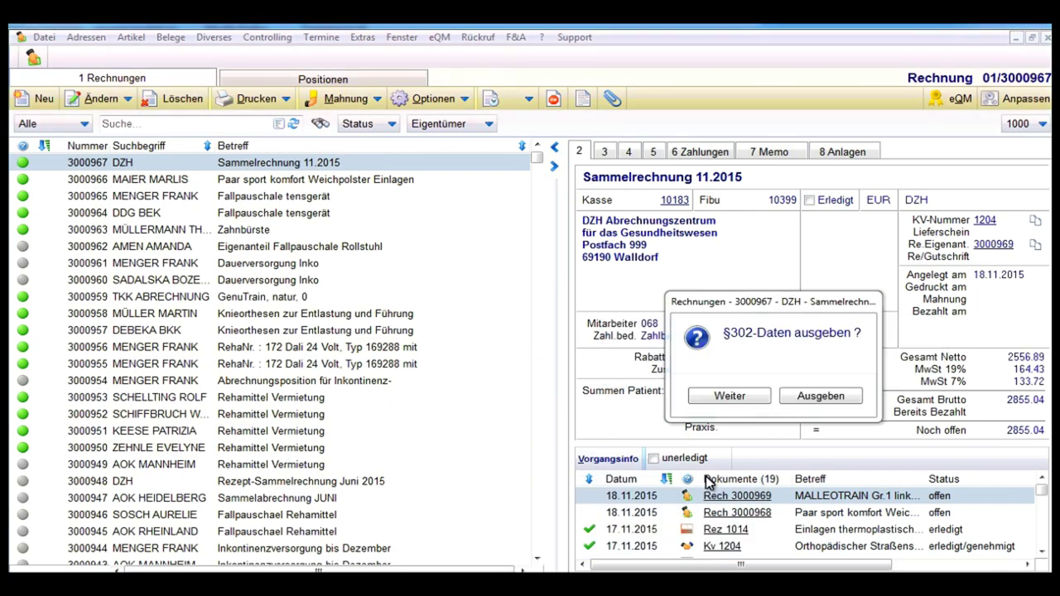
pyautogui.click(730, 395)
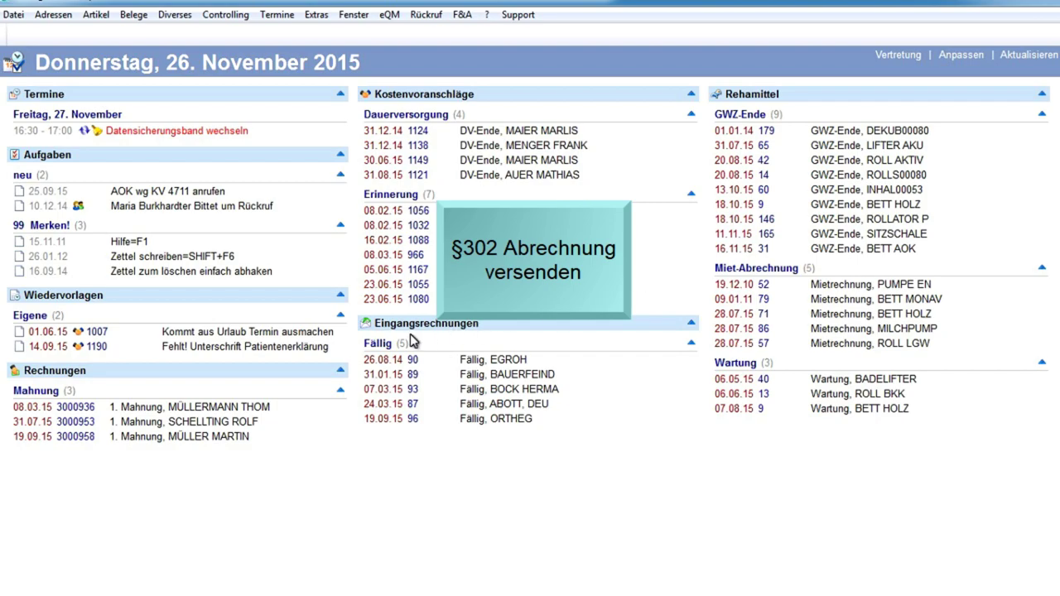
# Step: Open the §302/300-Abrechnung from the list of Rechnungen
pyautogui.click(133, 14)
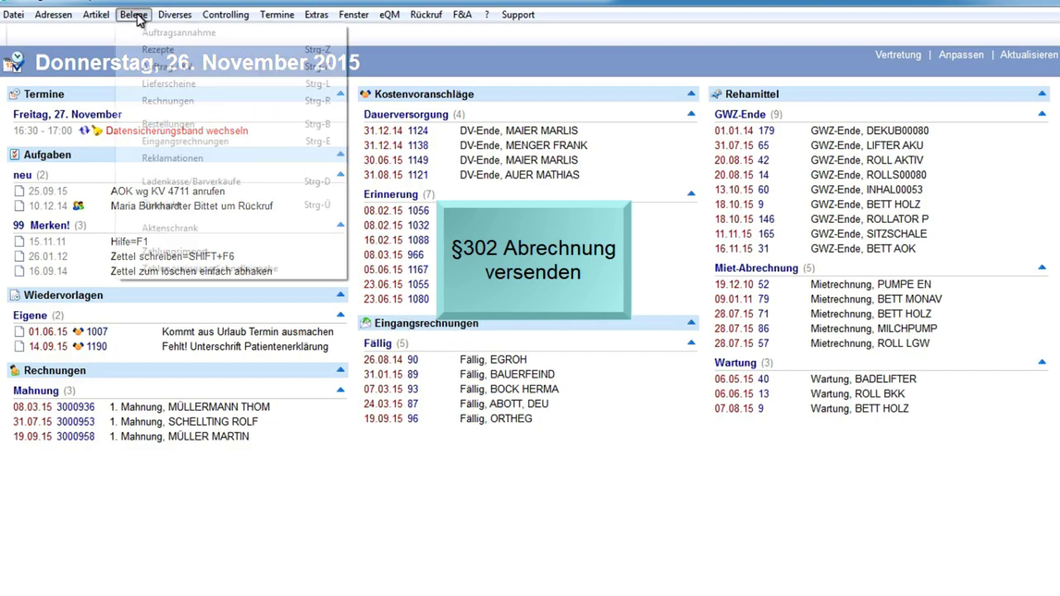
pyautogui.click(167, 101)
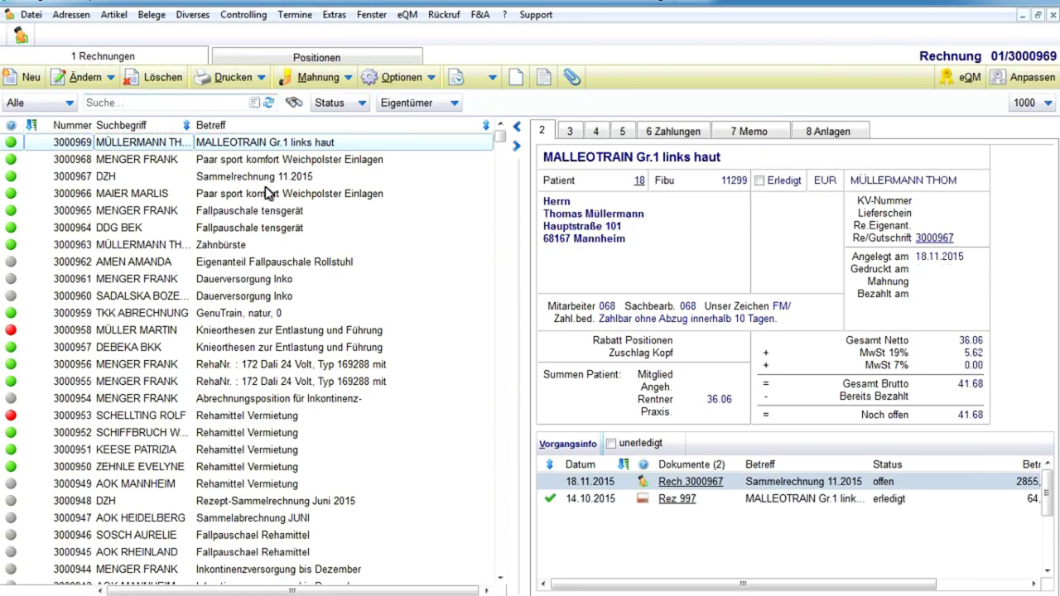
pyautogui.click(403, 77)
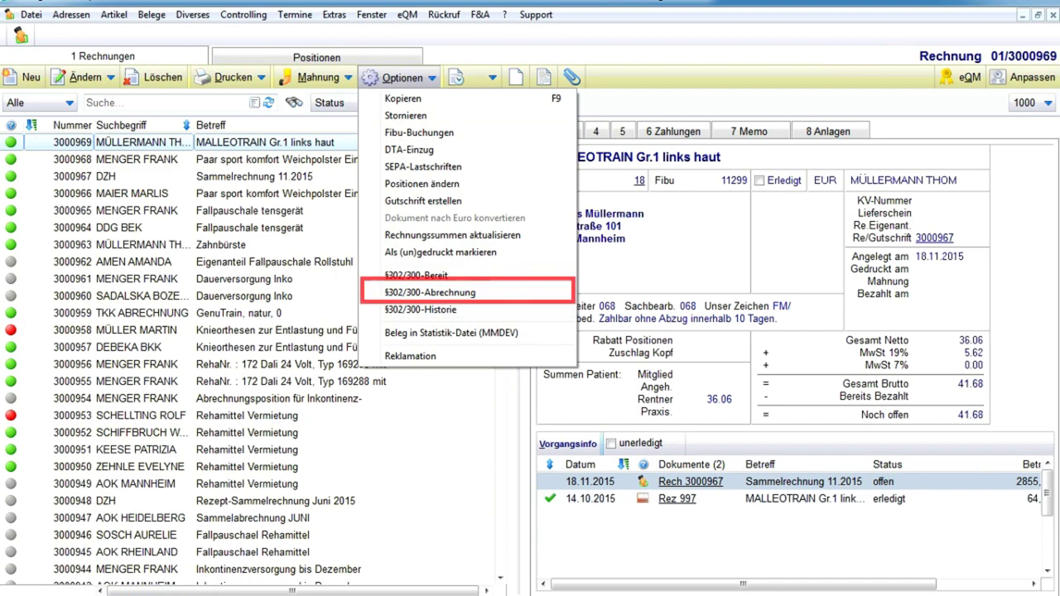
pyautogui.click(430, 292)
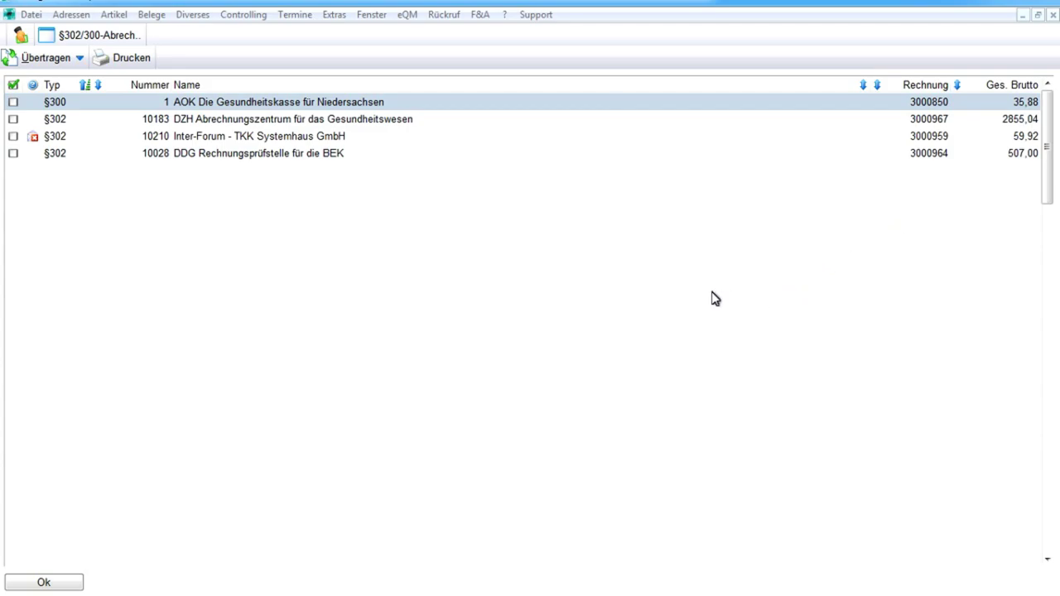
# Step: Examine the DZH Rechnung among the provided Rechnungen and view the Status legend
pyautogui.click(1020, 121)
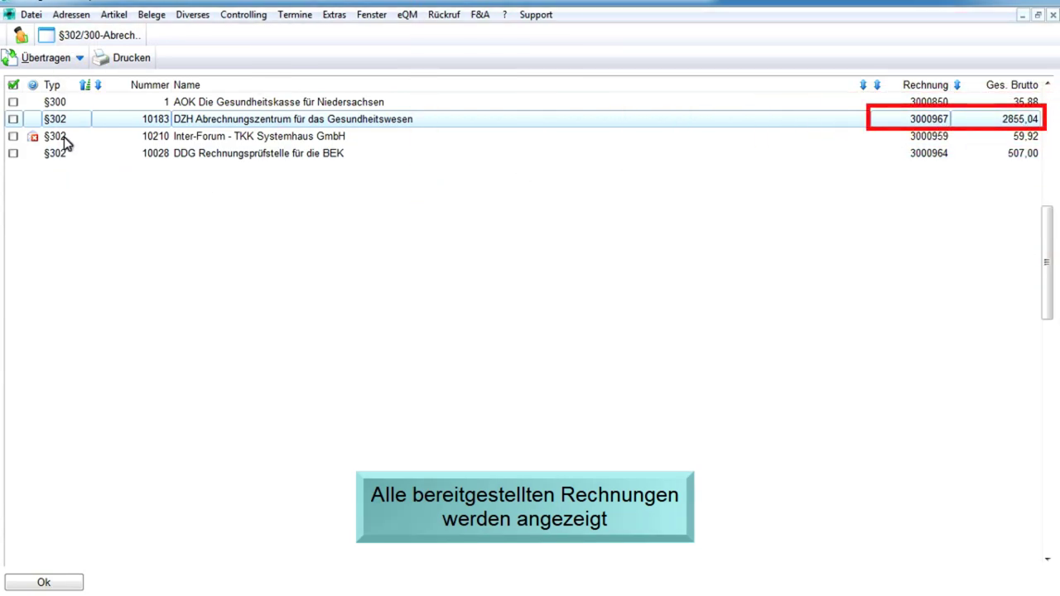
pyautogui.click(33, 86)
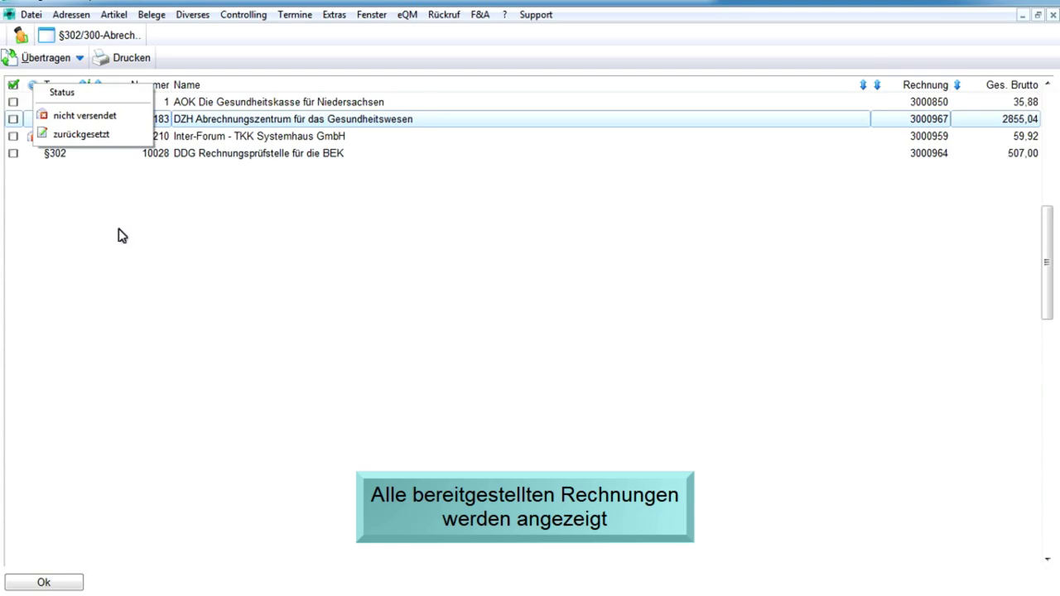
pyautogui.click(281, 473)
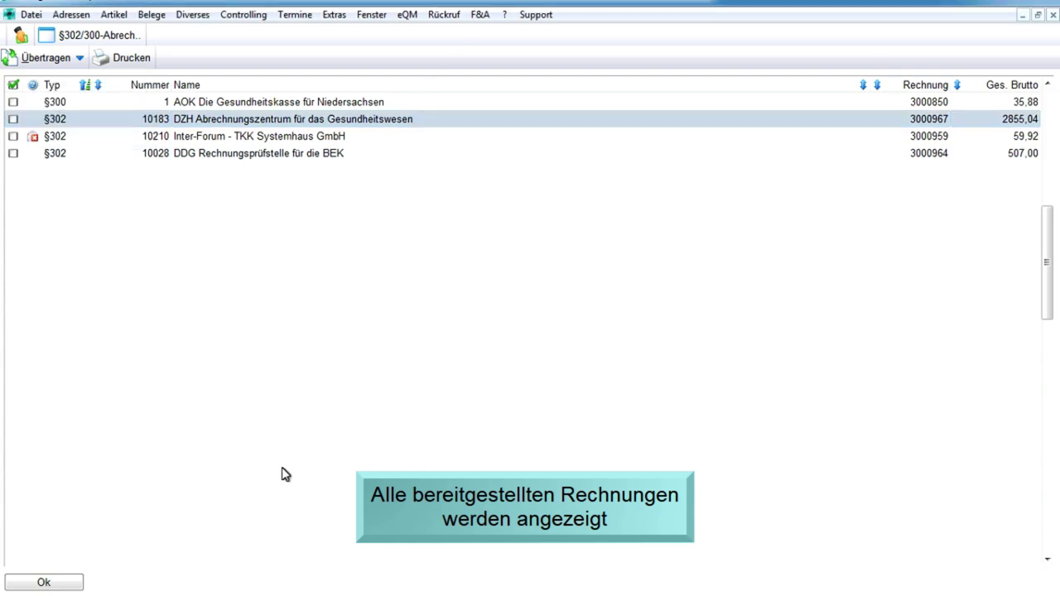
# Step: Mark the DZH Abrechnungszentrum Rechnung and start its transfer through Dakota.le
pyautogui.click(55, 119)
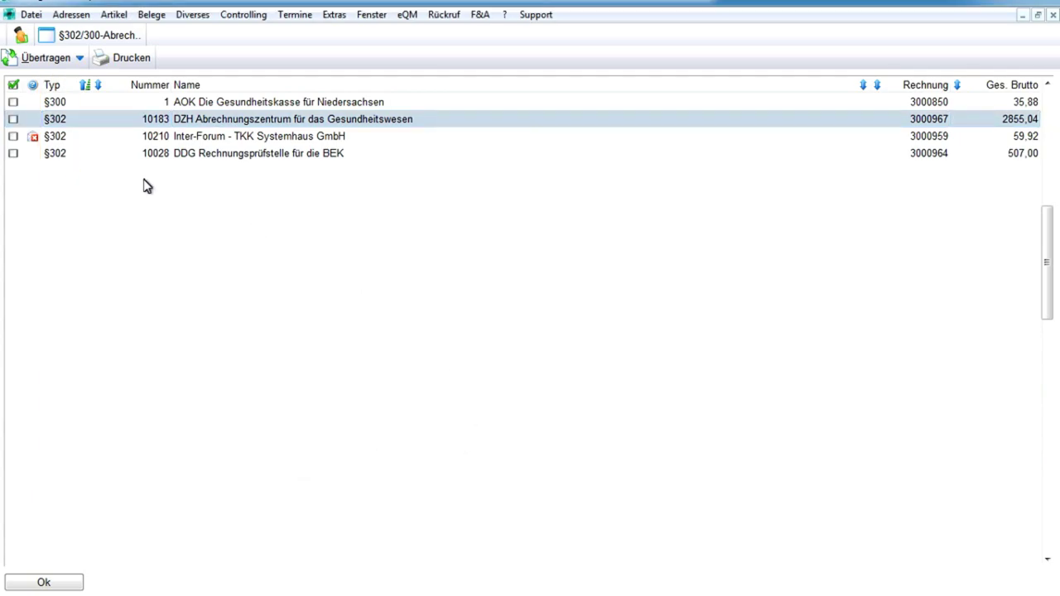
pyautogui.click(12, 120)
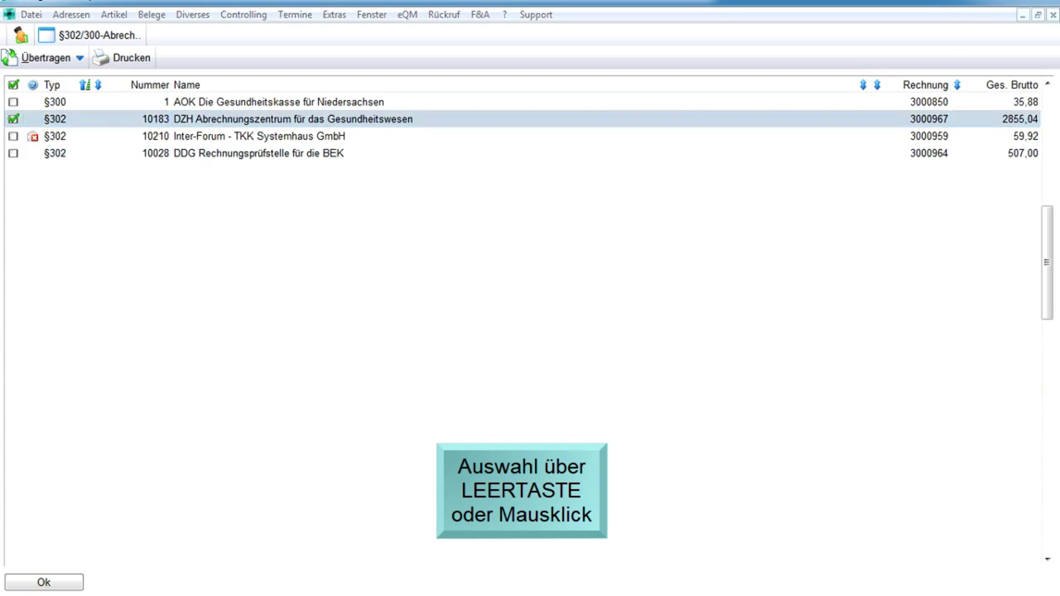
pyautogui.click(62, 58)
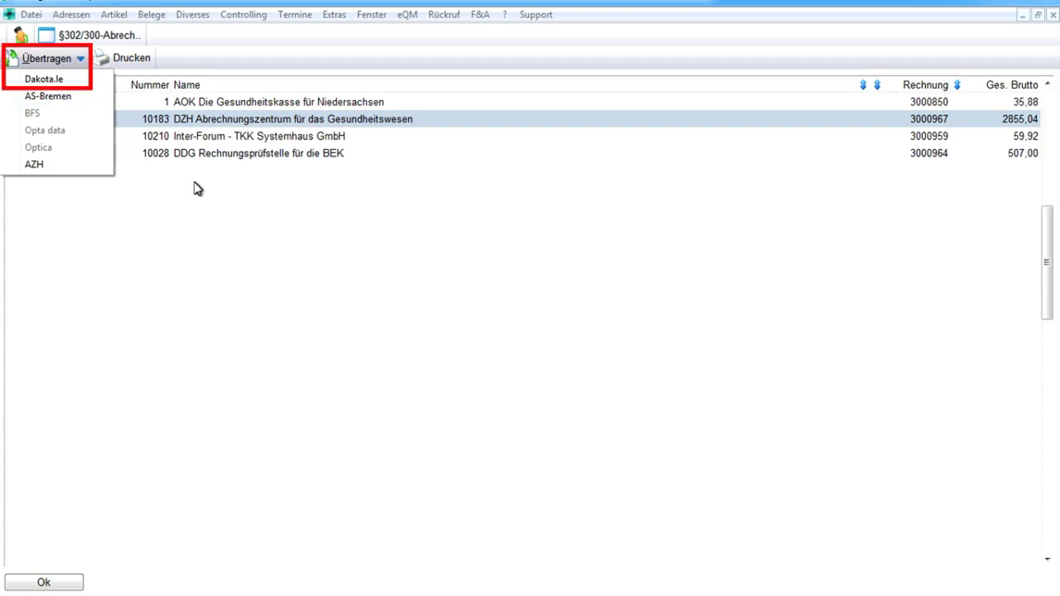
pyautogui.click(617, 555)
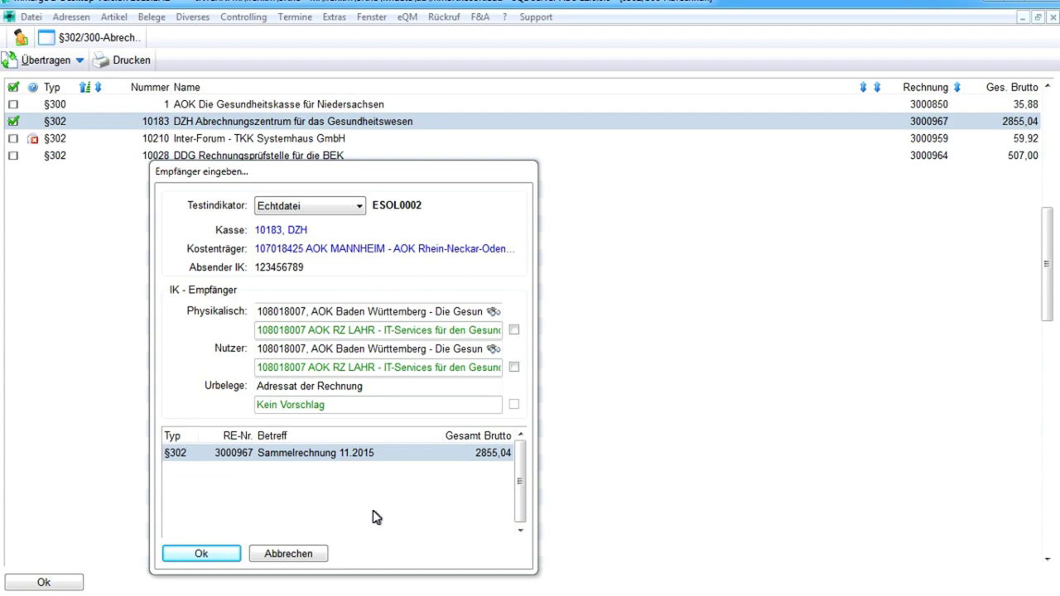
# Step: Try the Testindikator as Testdatei, then return it to Echtdatei for the DZH transfer
pyautogui.click(306, 208)
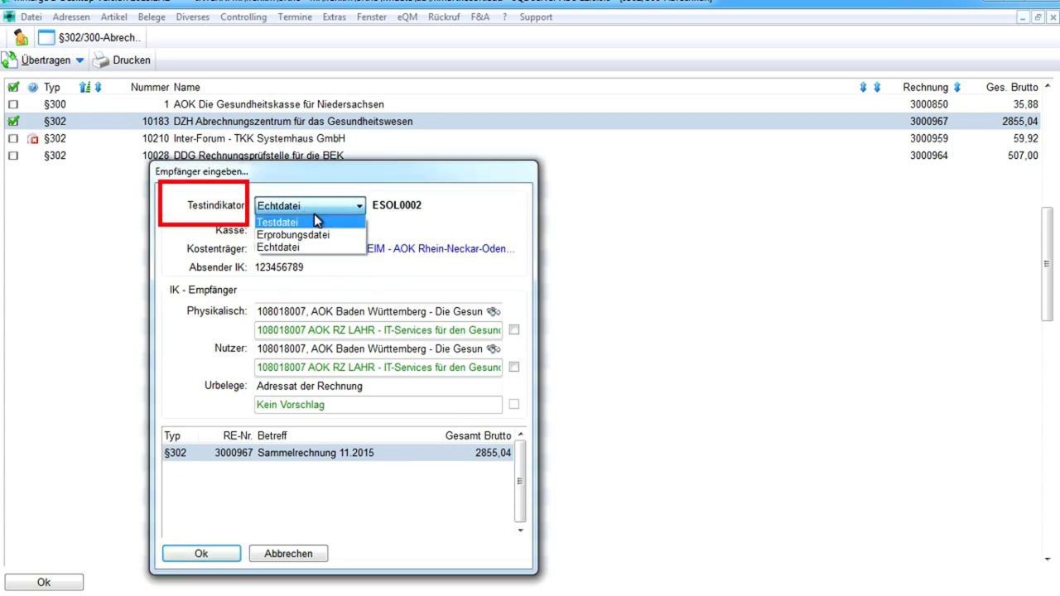
pyautogui.click(311, 222)
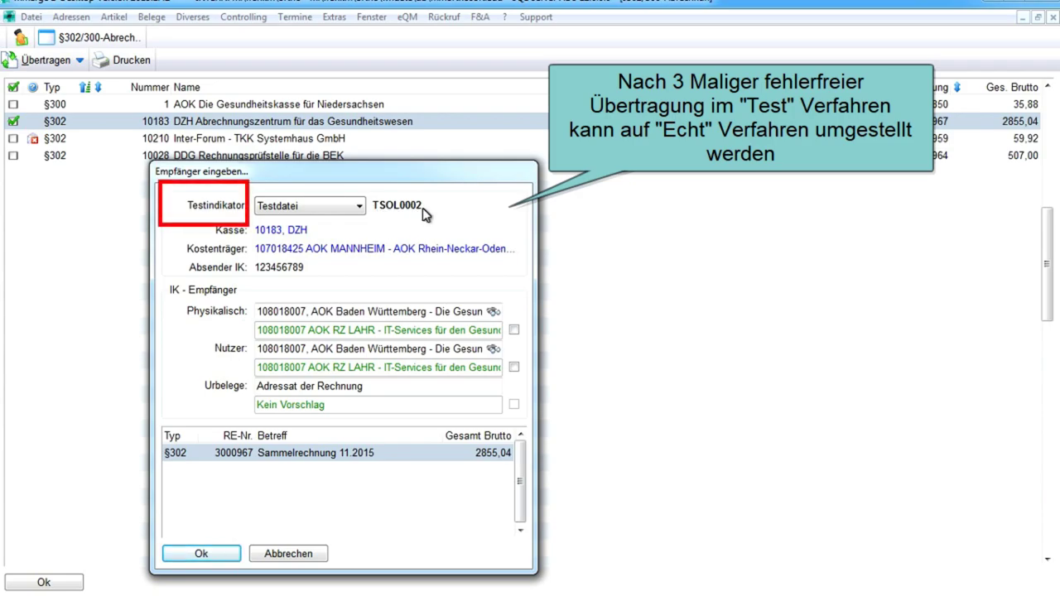
pyautogui.click(360, 209)
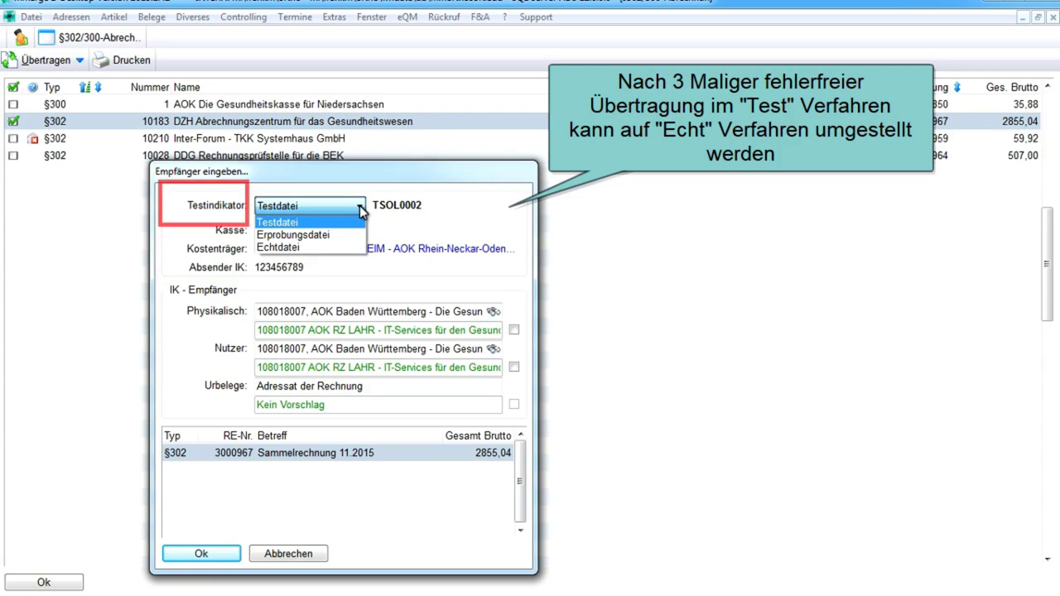
pyautogui.click(328, 249)
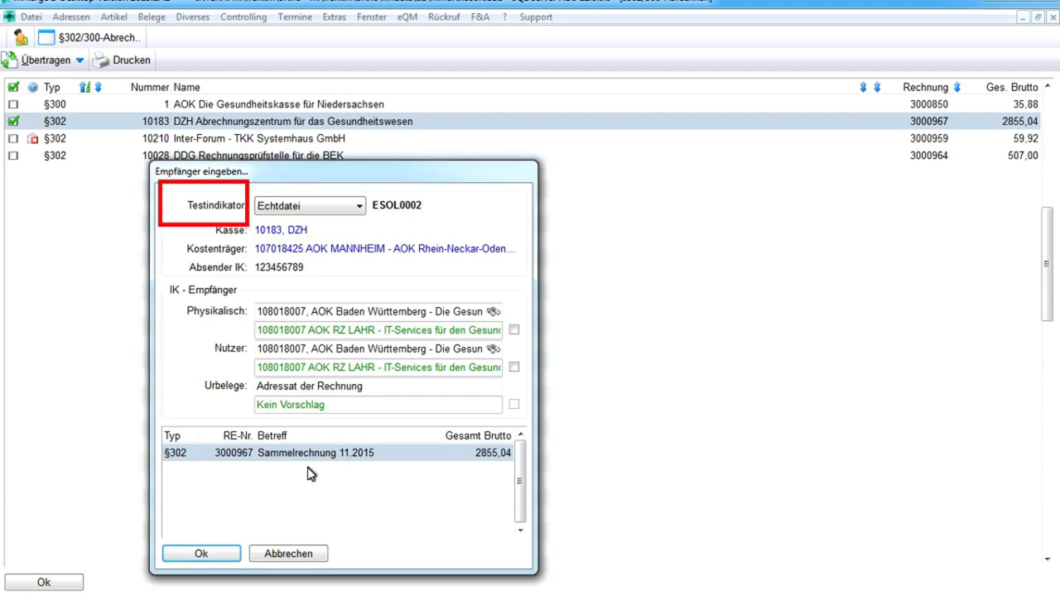
pyautogui.click(342, 207)
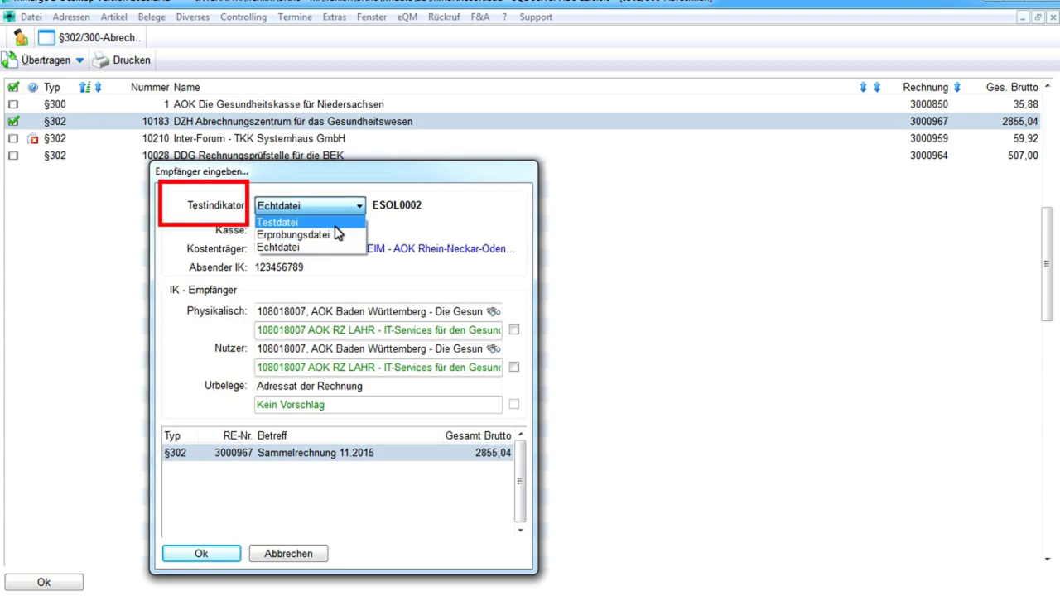
pyautogui.click(319, 248)
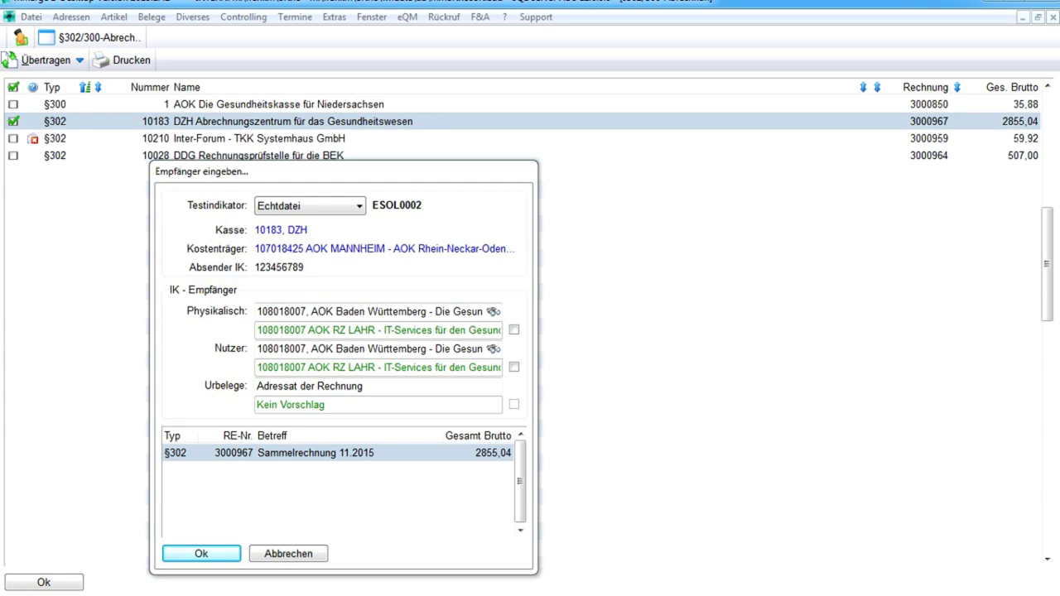
# Step: Confirm the recipients for the DZH Rechnung, print the Protokoll der Urbelege with Vorschau and look through the Begleitzettel für Urbelege
pyautogui.click(206, 554)
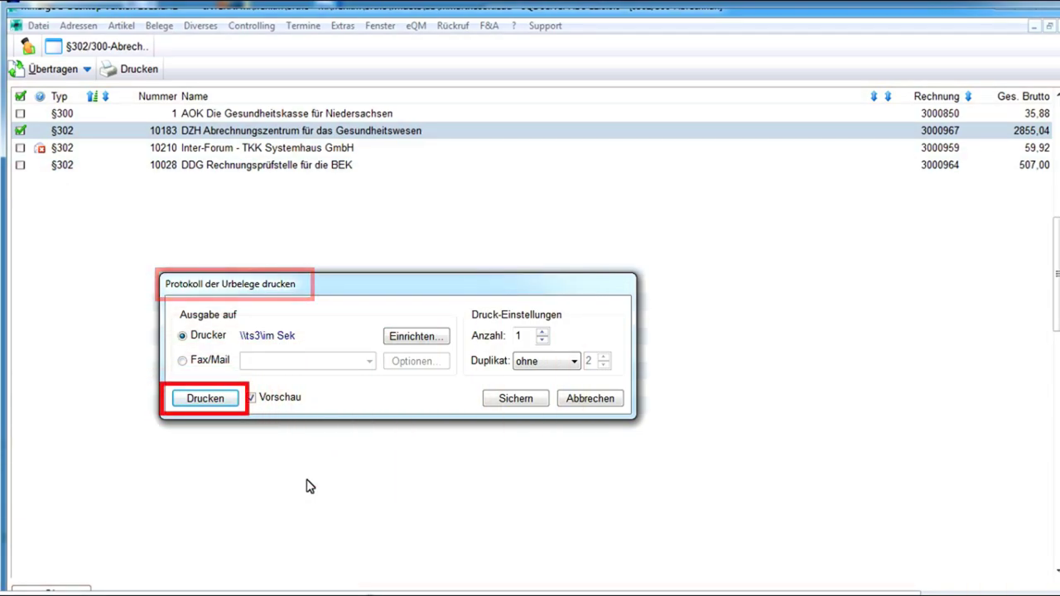
pyautogui.press('Return')
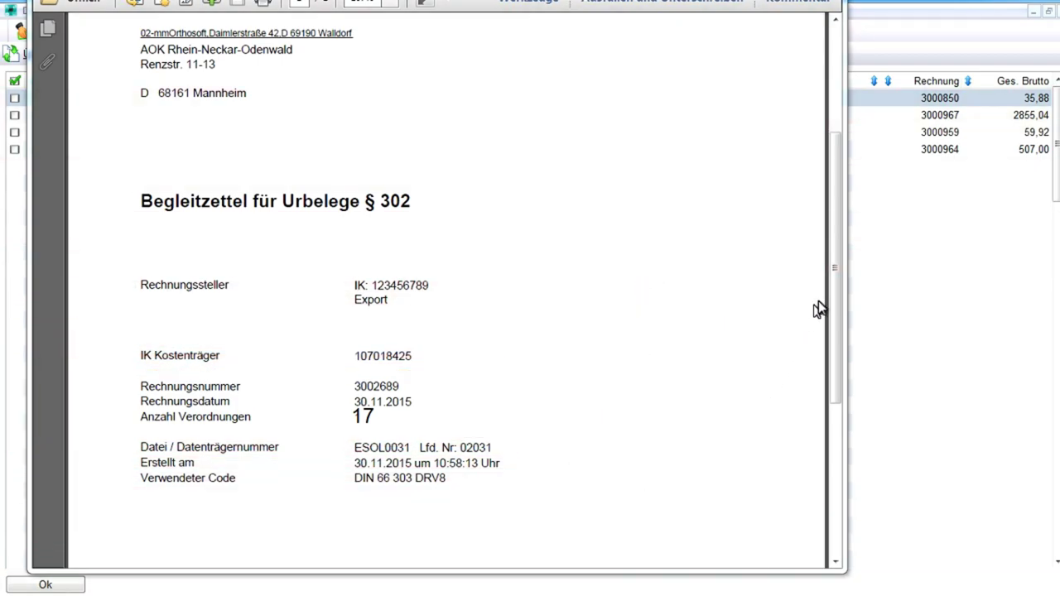
pyautogui.moveTo(833, 295); pyautogui.dragTo(847, 425)
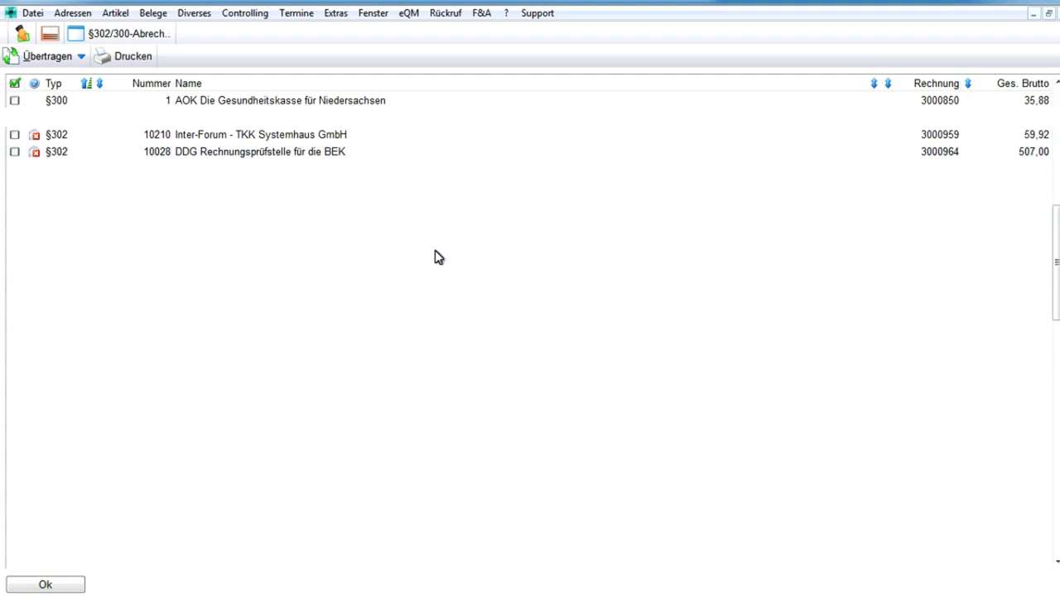
# Step: Close the §302/300-Abrechnung and view the Abrechnungsinfo of the DZH Sammelrechnung 11.2015
pyautogui.press('Return')
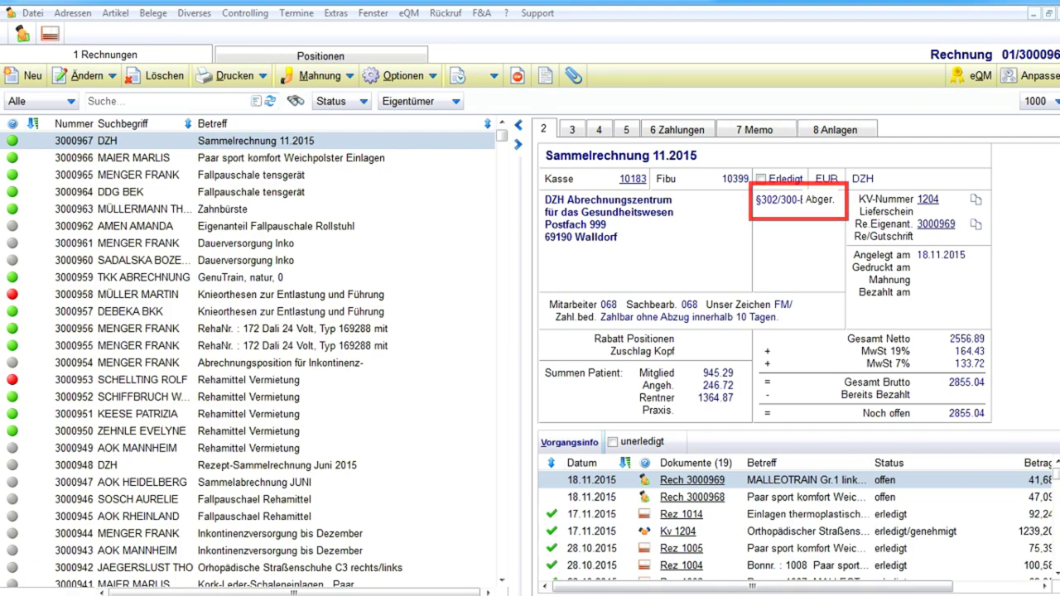
pyautogui.click(627, 134)
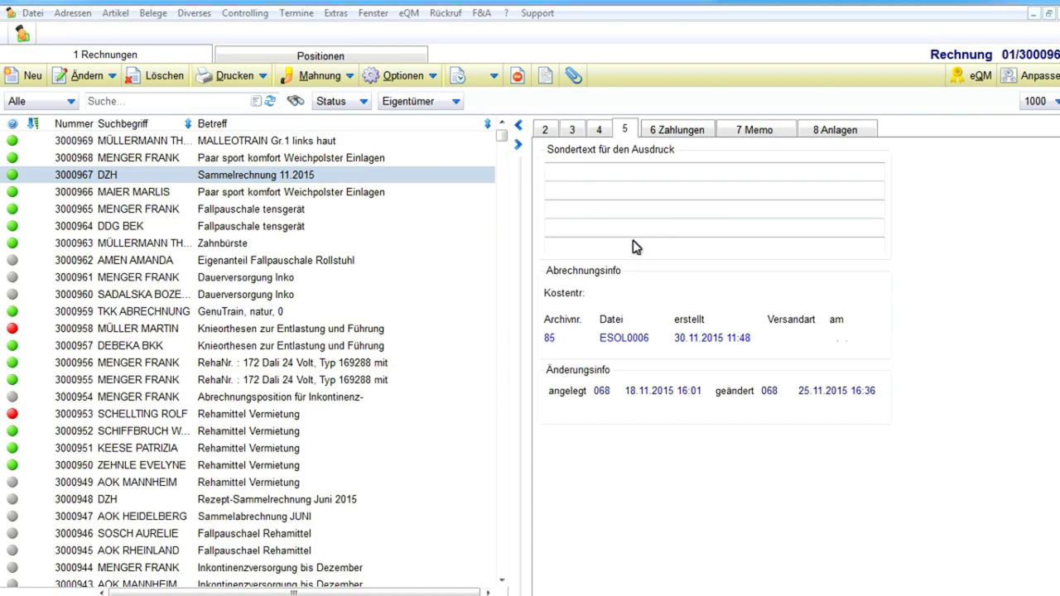
pyautogui.click(397, 81)
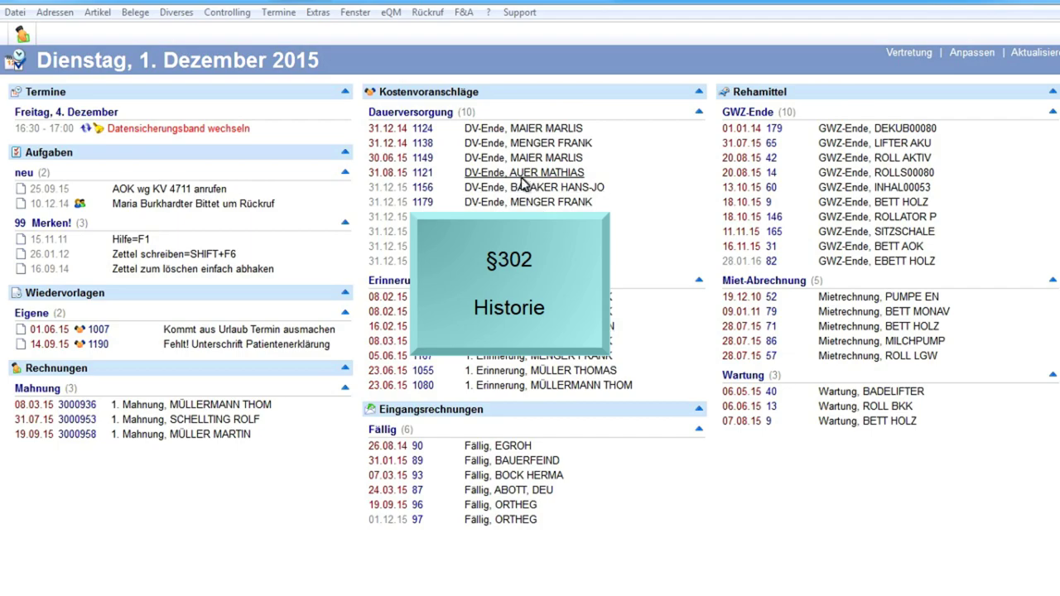
# Step: Open the §302/300-Historie from the Rechnungen and search it by Rechnung number
pyautogui.click(135, 13)
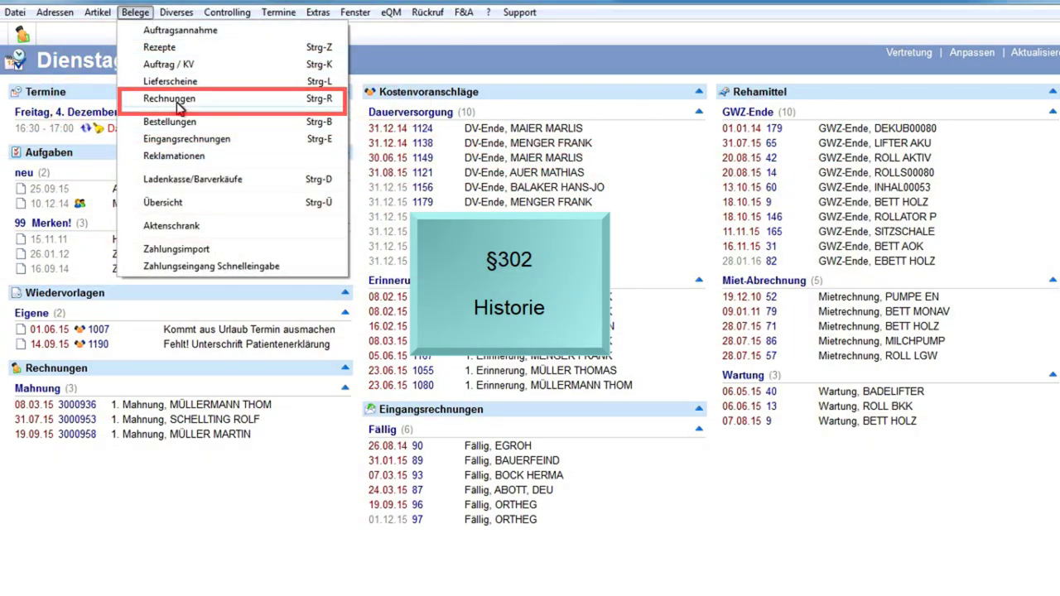
pyautogui.click(244, 101)
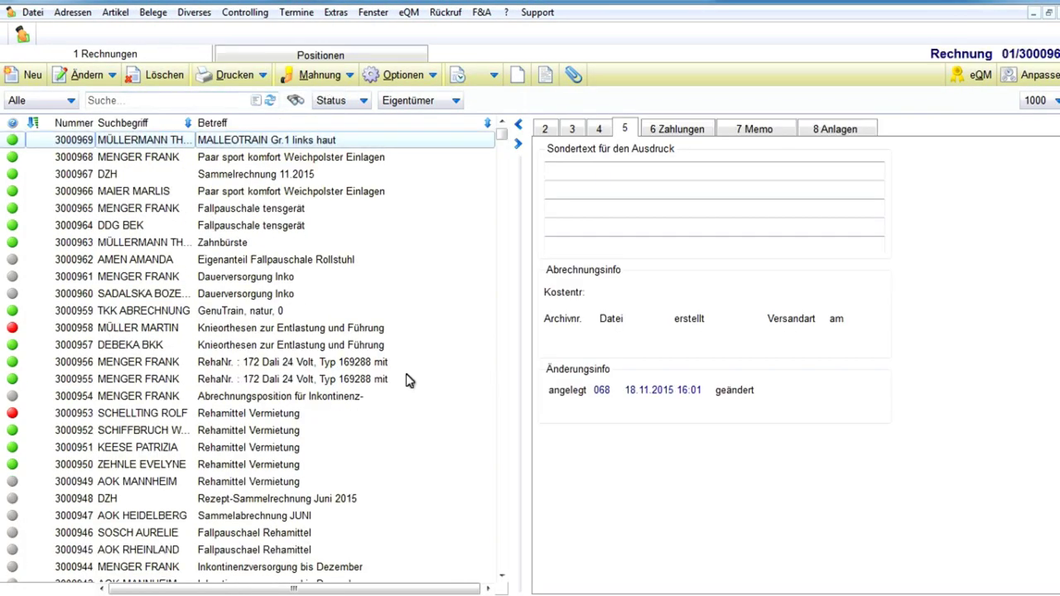
pyautogui.click(412, 77)
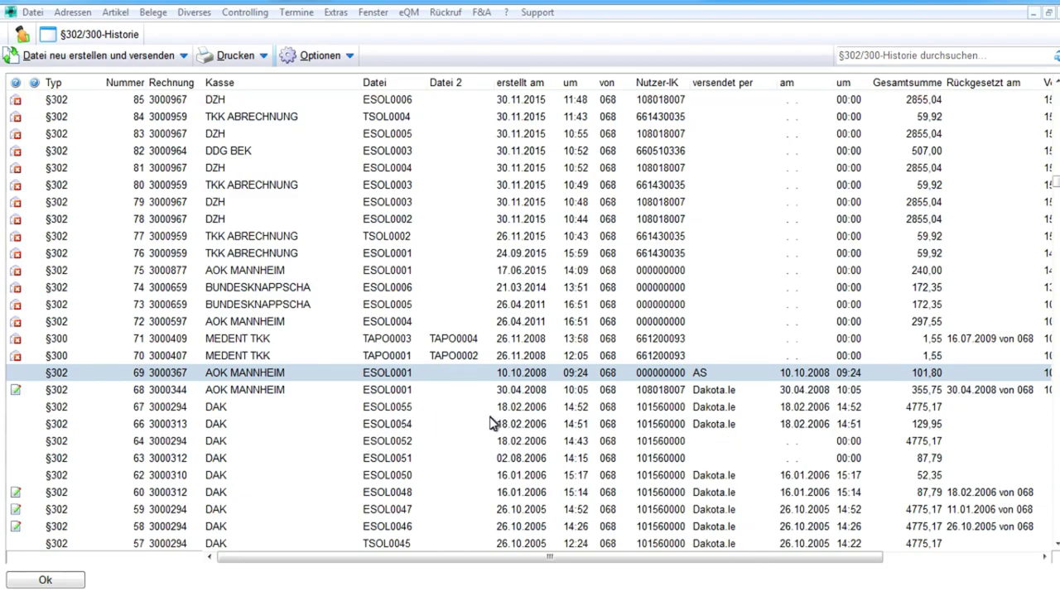
pyautogui.click(867, 55)
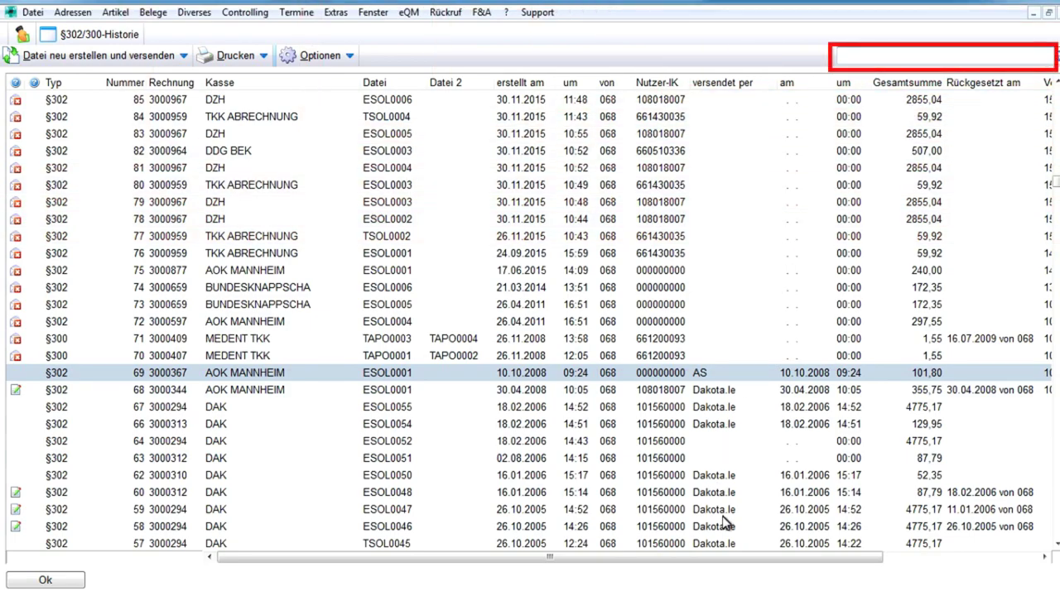
pyautogui.write('3000367')
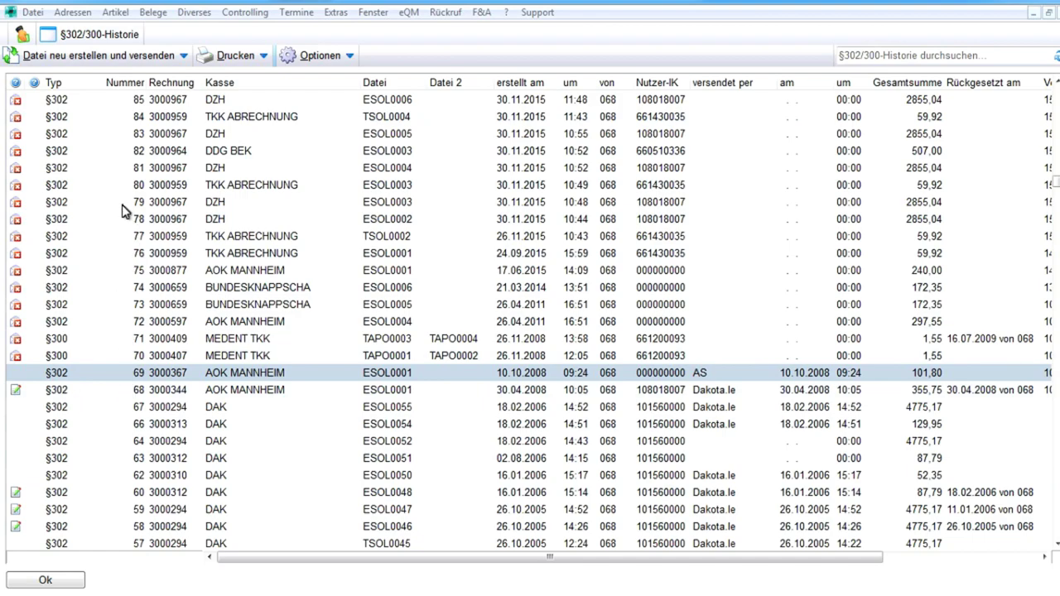
# Step: Recreate and send the DAK file ESOL0055 through Dakota.le as Korrekturlieferung with the entered recipients
pyautogui.click(75, 57)
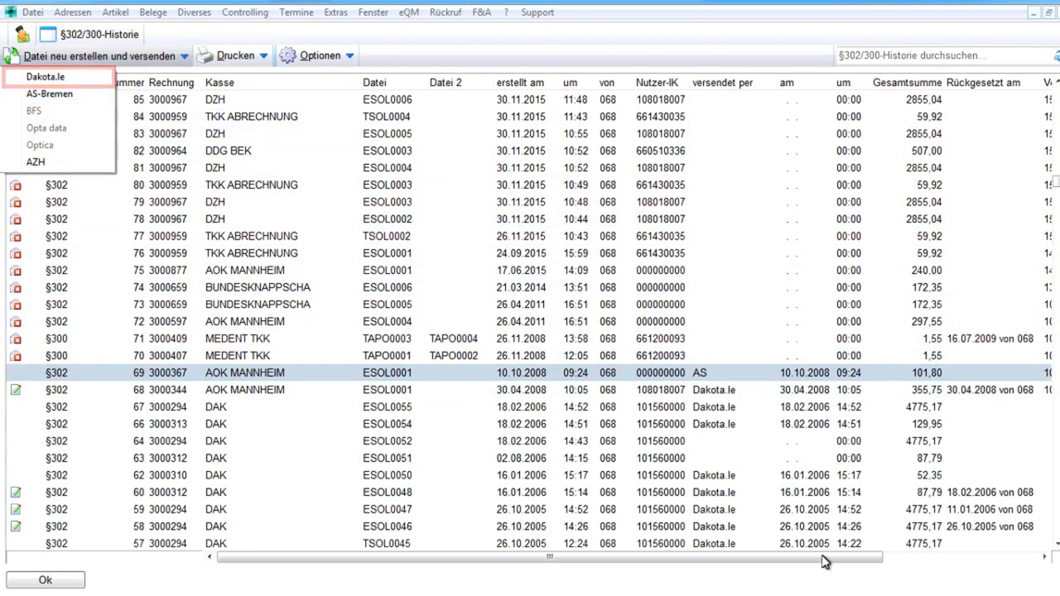
pyautogui.press('Return')
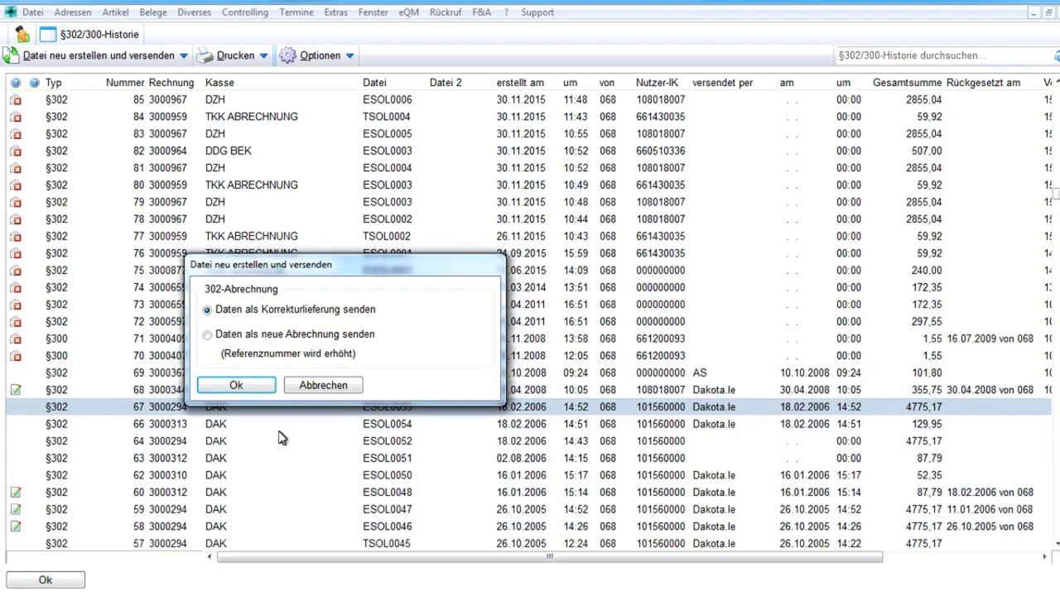
pyautogui.click(243, 385)
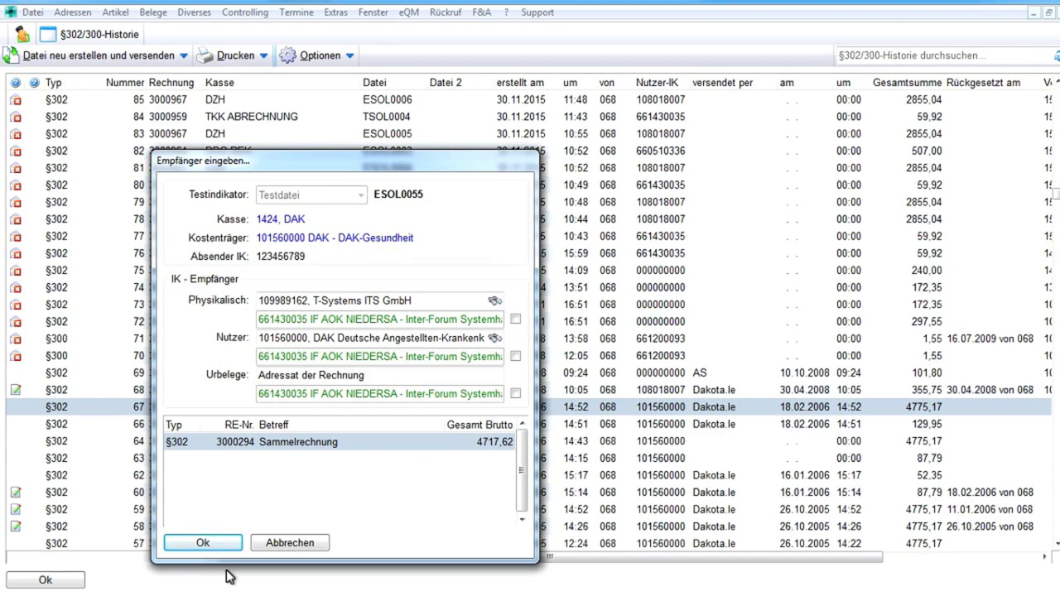
pyautogui.press('Return')
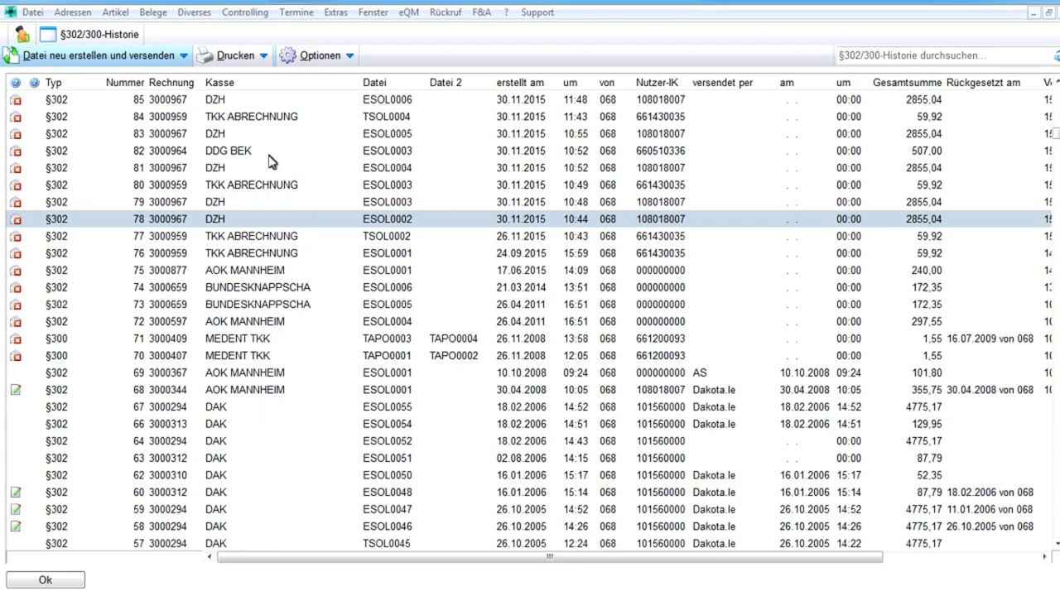
# Step: Print the Urbelege overview for the DZH file ESOL0002 from the §302/300-Historie
pyautogui.click(233, 56)
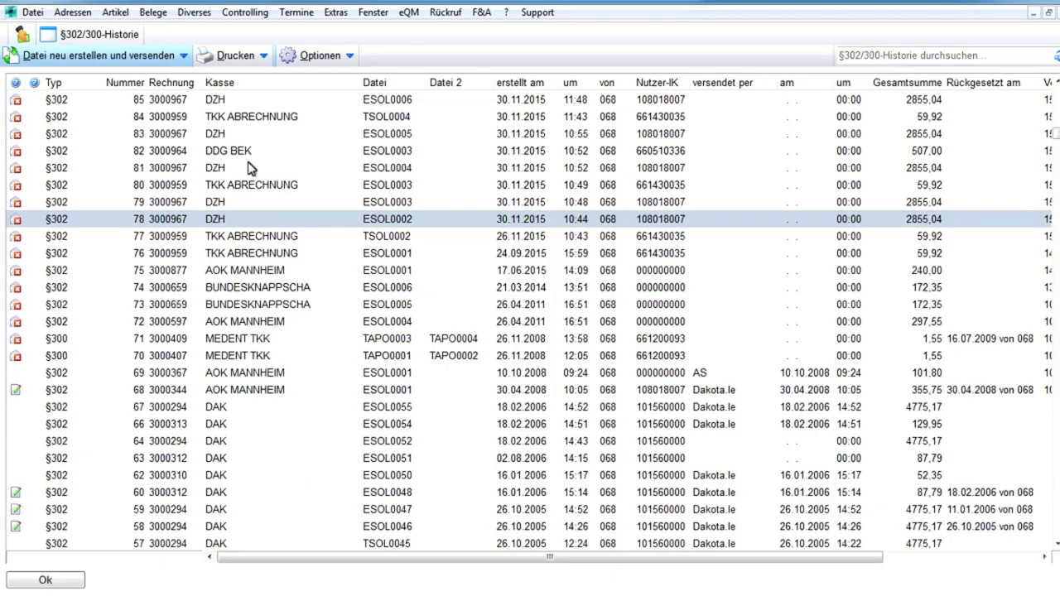
pyautogui.click(240, 56)
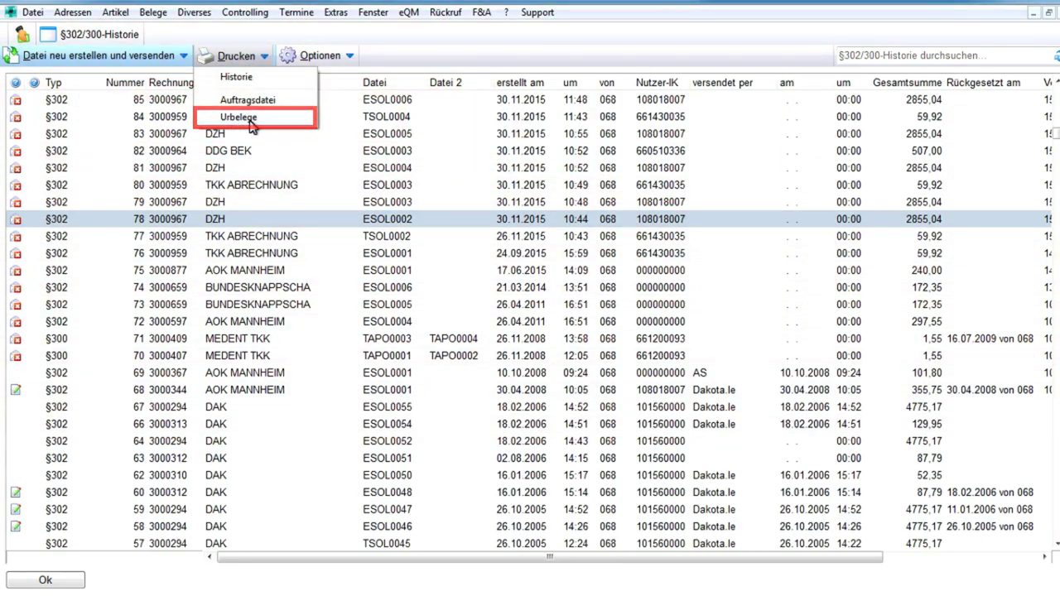
pyautogui.click(248, 121)
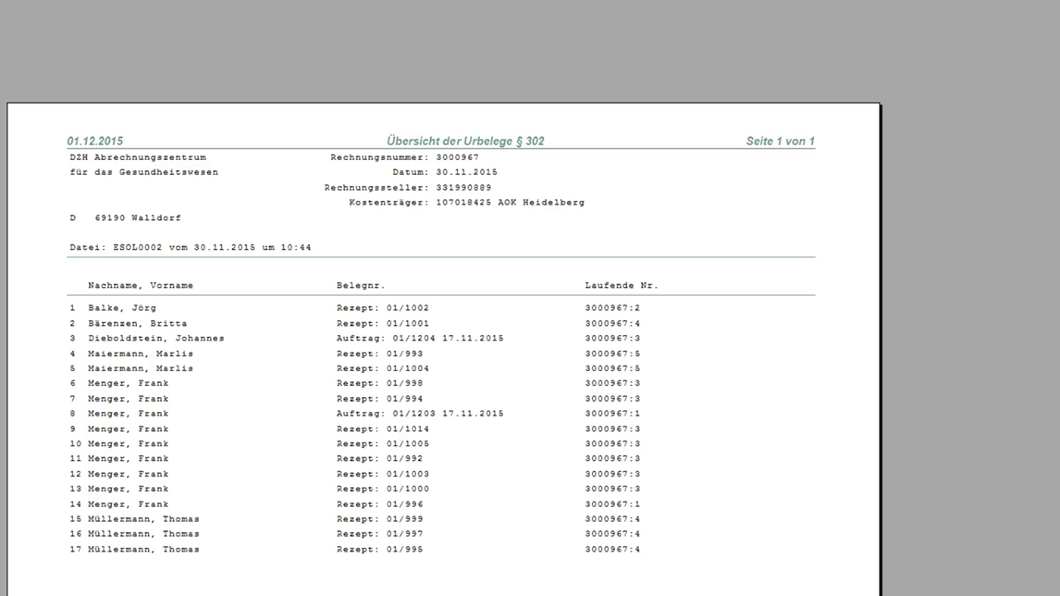
# Step: Reset the AOK MANNHEIM file ESOL0001 of 10.10.2008 to the status §302/300-Bereit from the §302/300-Historie
pyautogui.press('Escape')
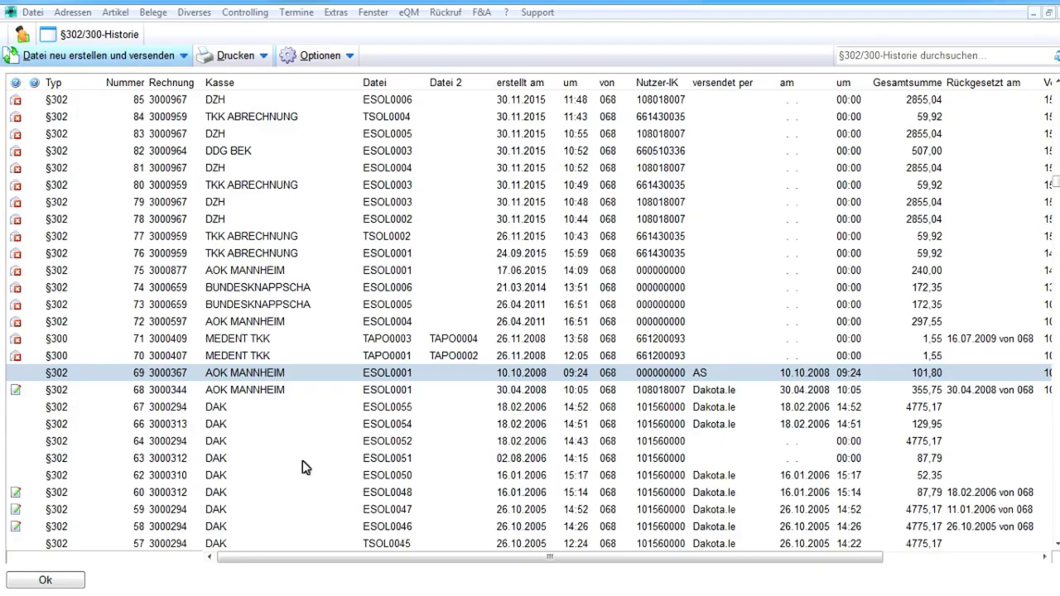
pyautogui.click(320, 56)
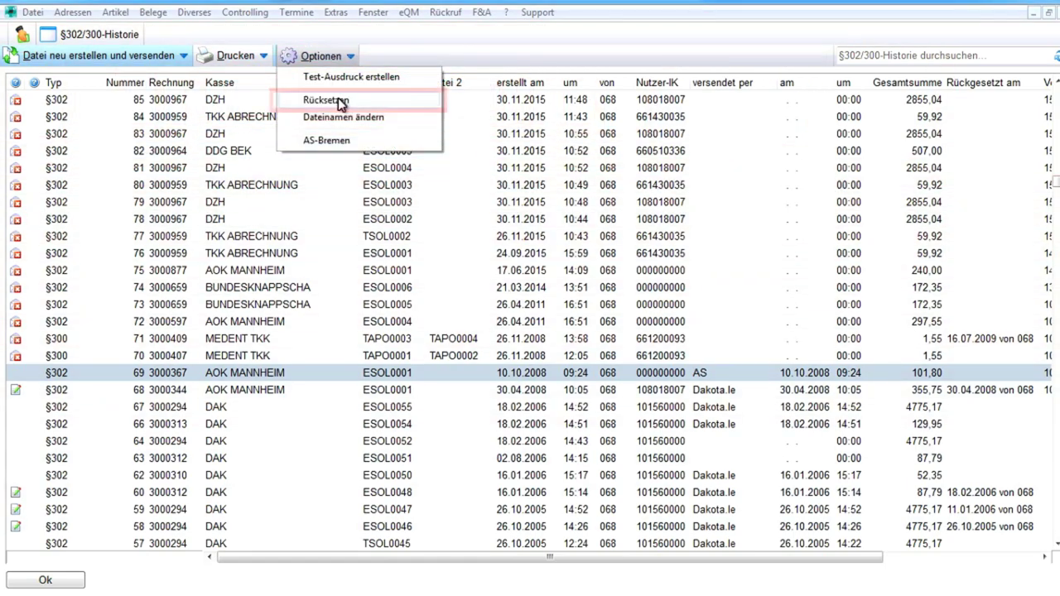
pyautogui.click(339, 101)
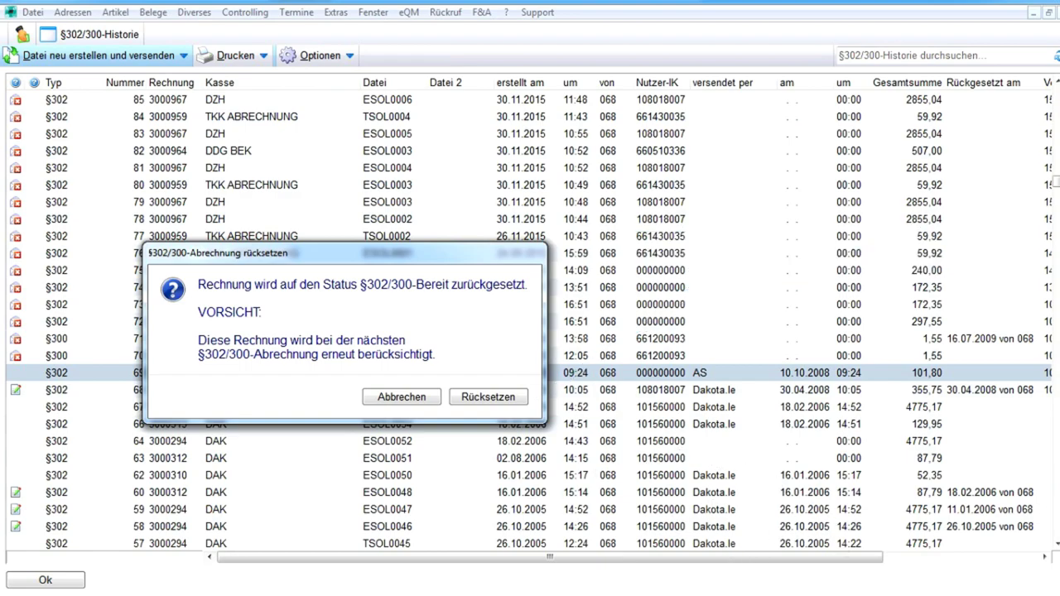
pyautogui.press('Return')
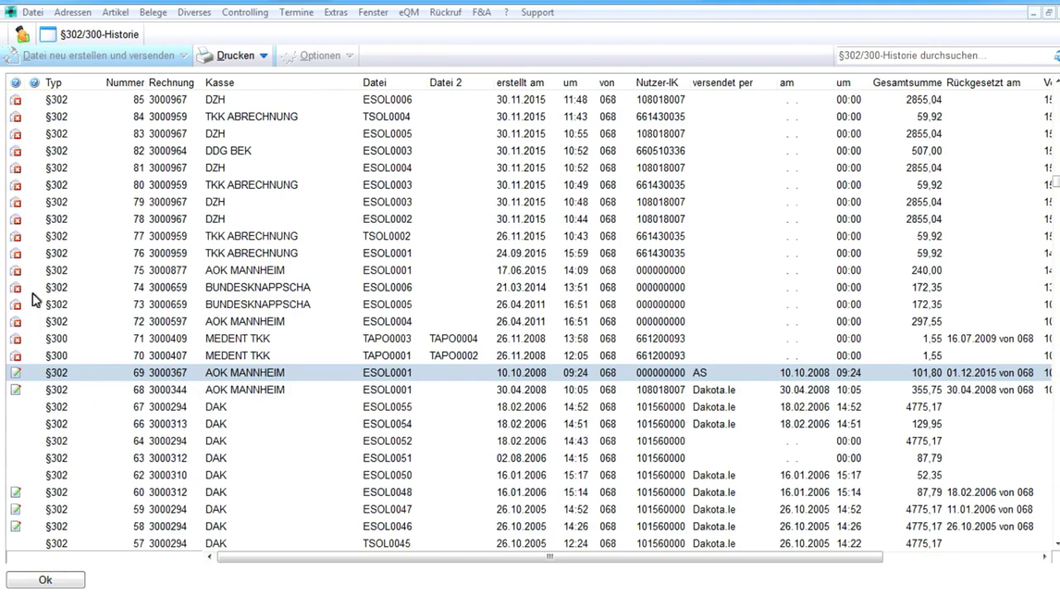
# Step: View the legend of the status symbols in the §302/300-Historie and the options offered for the DAK file ESOL0055
pyautogui.click(17, 83)
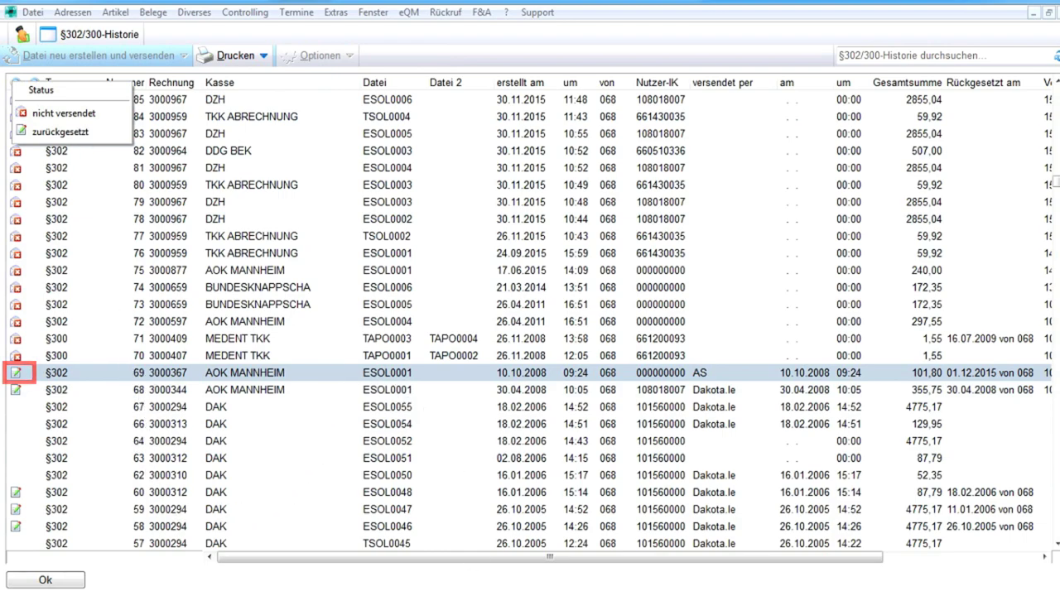
pyautogui.press('Escape')
pyautogui.click(306, 407)
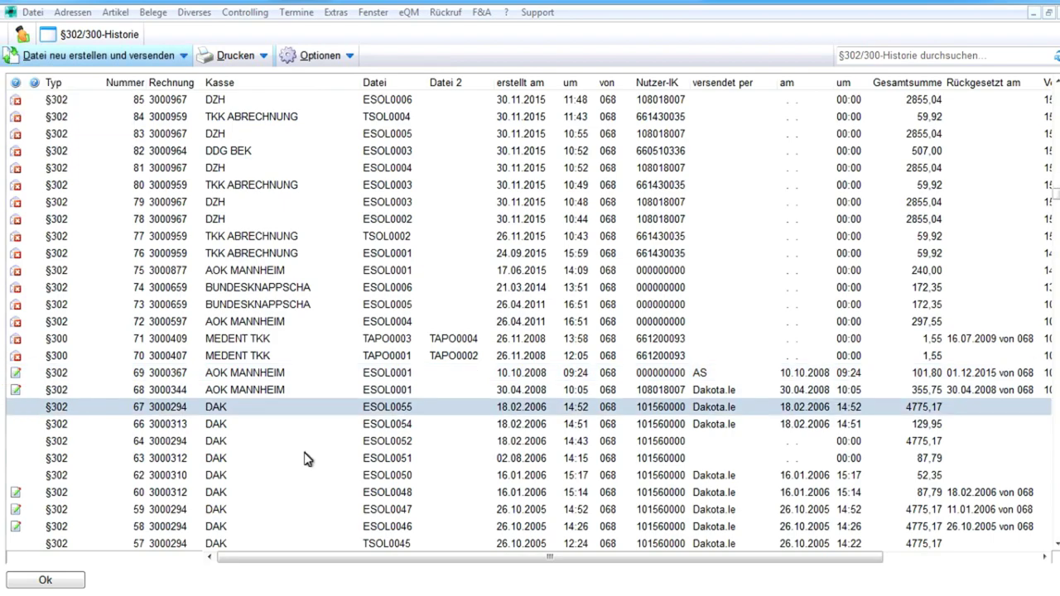
pyautogui.click(329, 60)
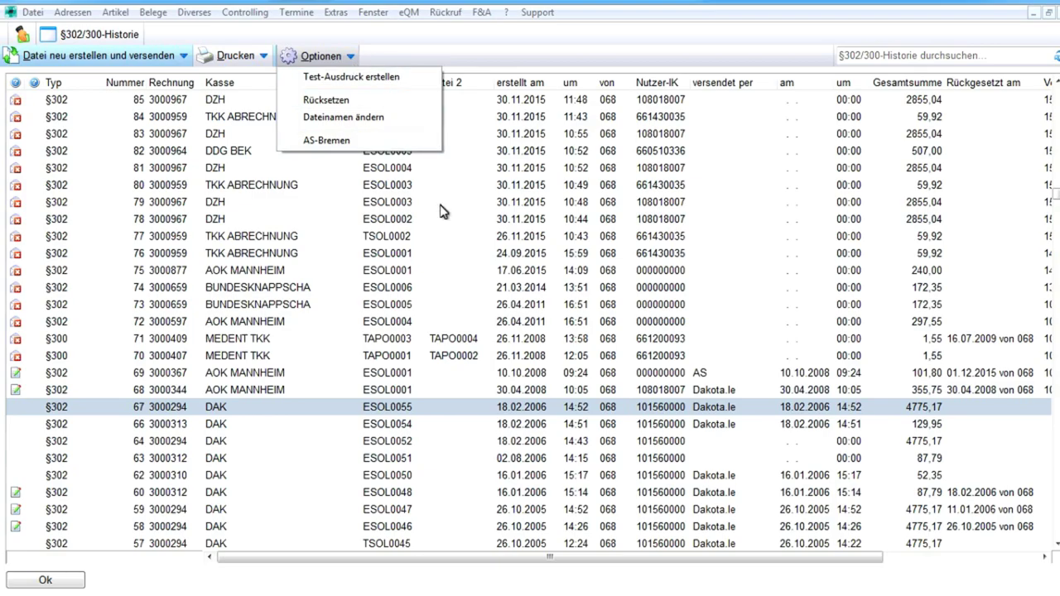
pyautogui.press('Escape')
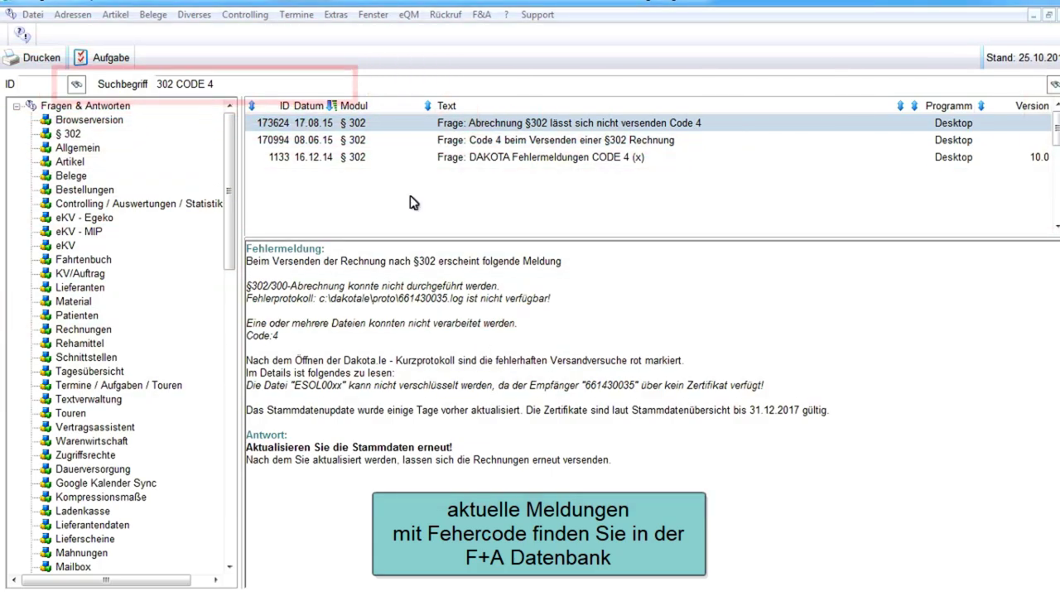
# Step: Read the F&A entries found for 302 CODE 4 on sending a §302 Rechnung and the DAKOTA Fehlermeldungen
pyautogui.moveTo(265, 84); pyautogui.dragTo(155, 84)
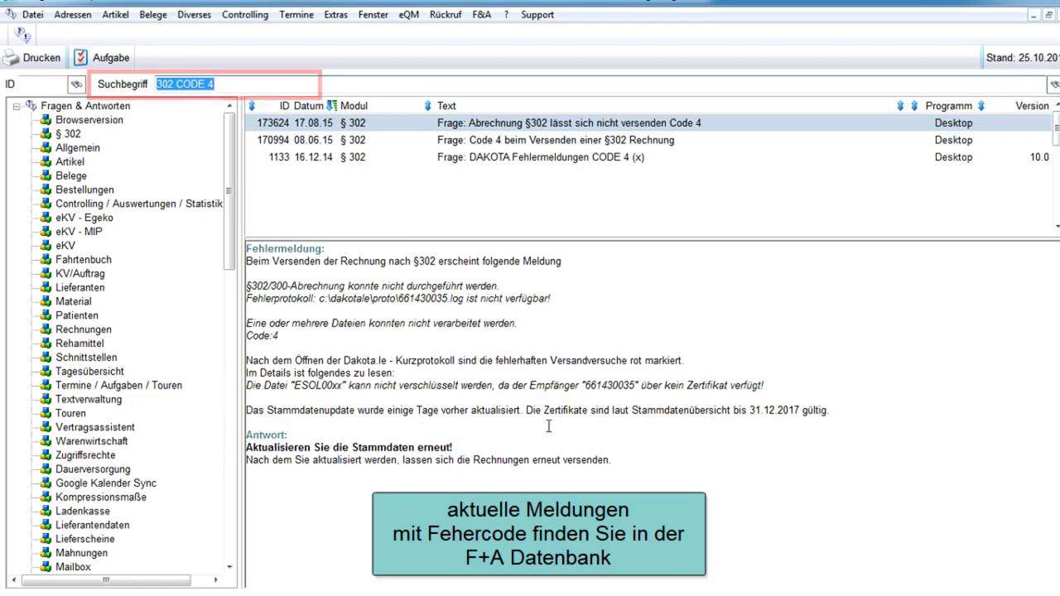
pyautogui.click(581, 142)
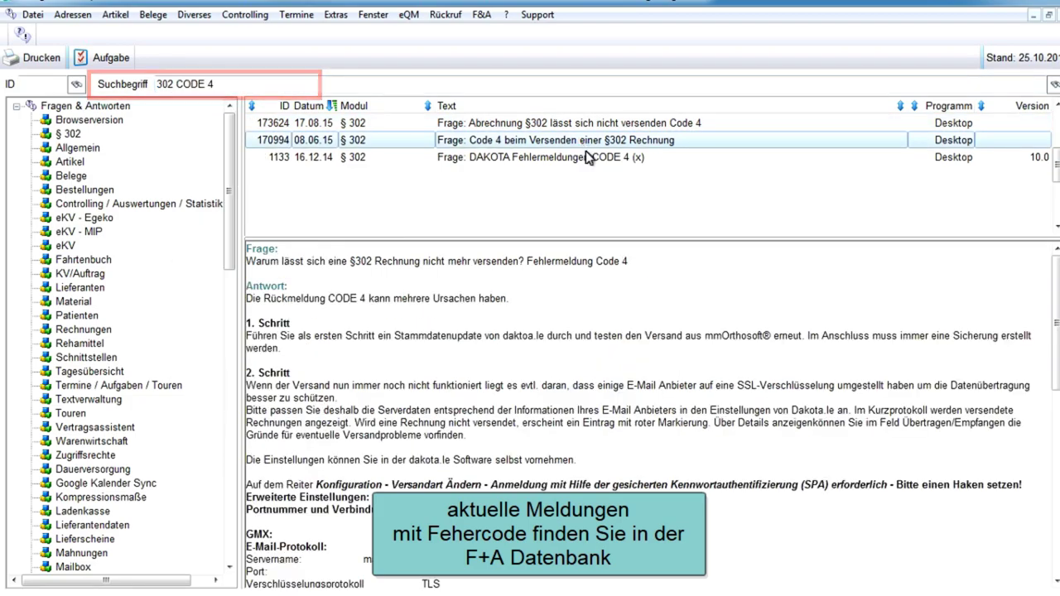
pyautogui.click(589, 158)
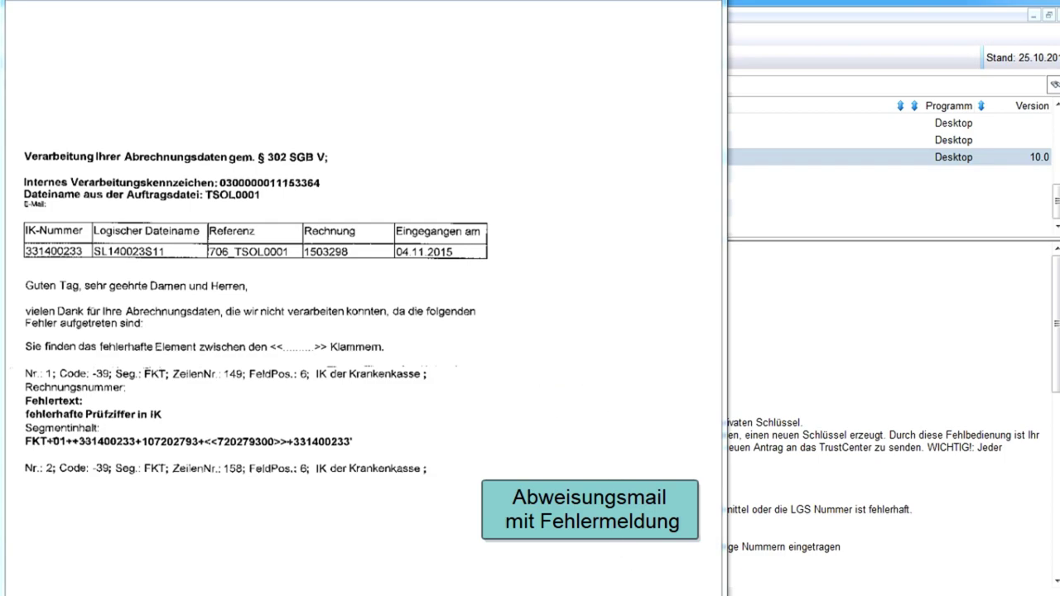
pyautogui.click(655, 352)
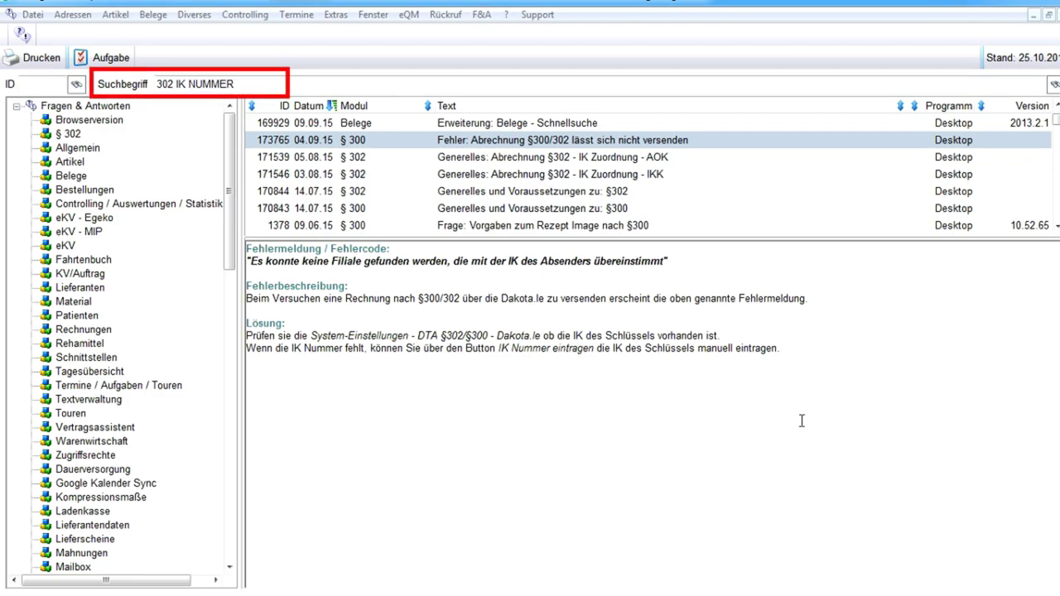
# Step: Read the F&A entries found for 302 IK NUMMER on the IK Zuordnung for AOK and IKK and the §302 requirements
pyautogui.click(267, 80)
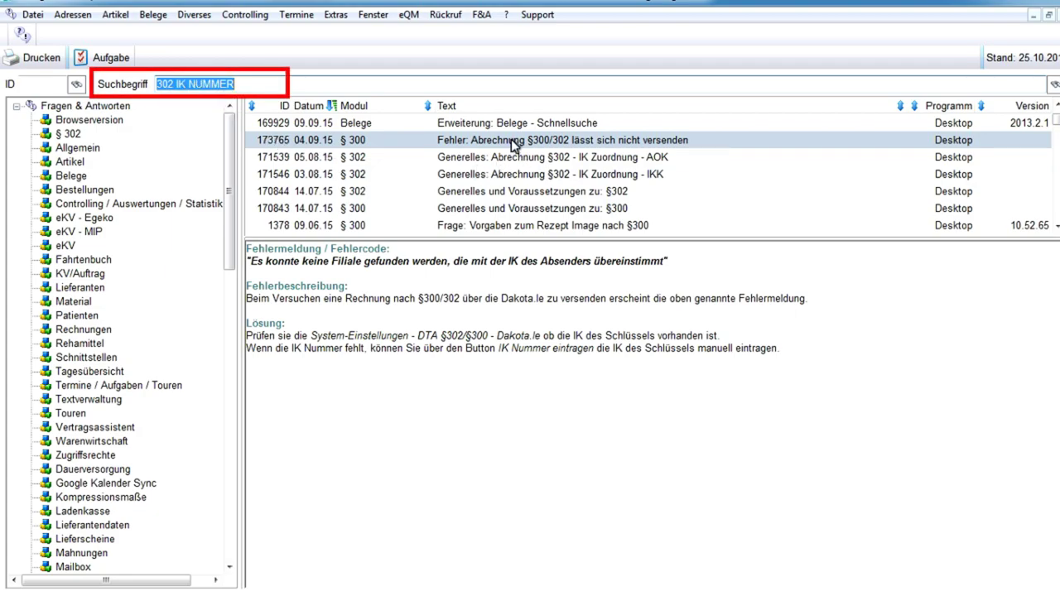
pyautogui.click(523, 157)
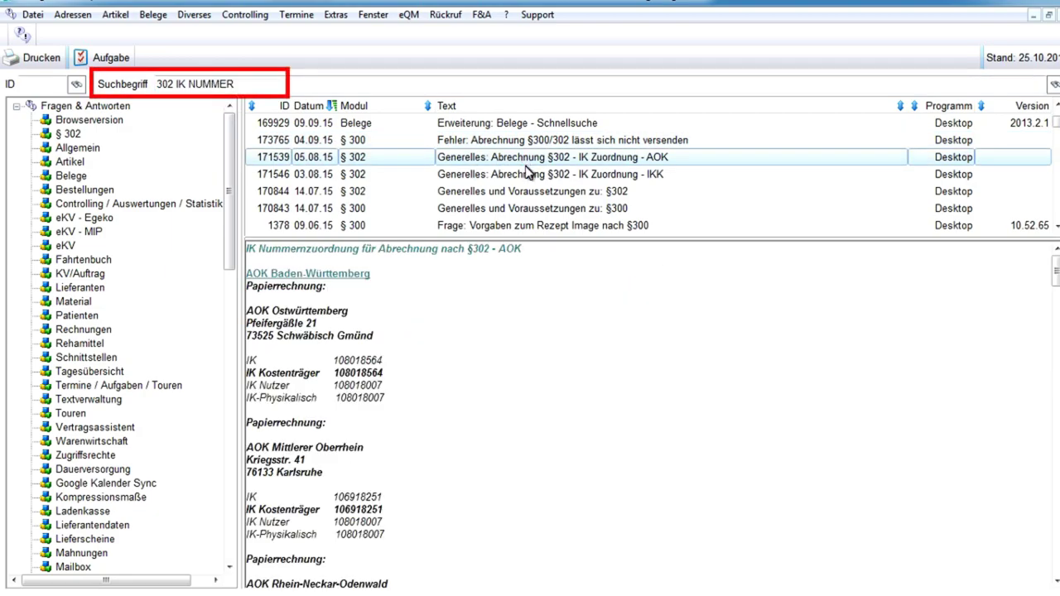
pyautogui.click(527, 176)
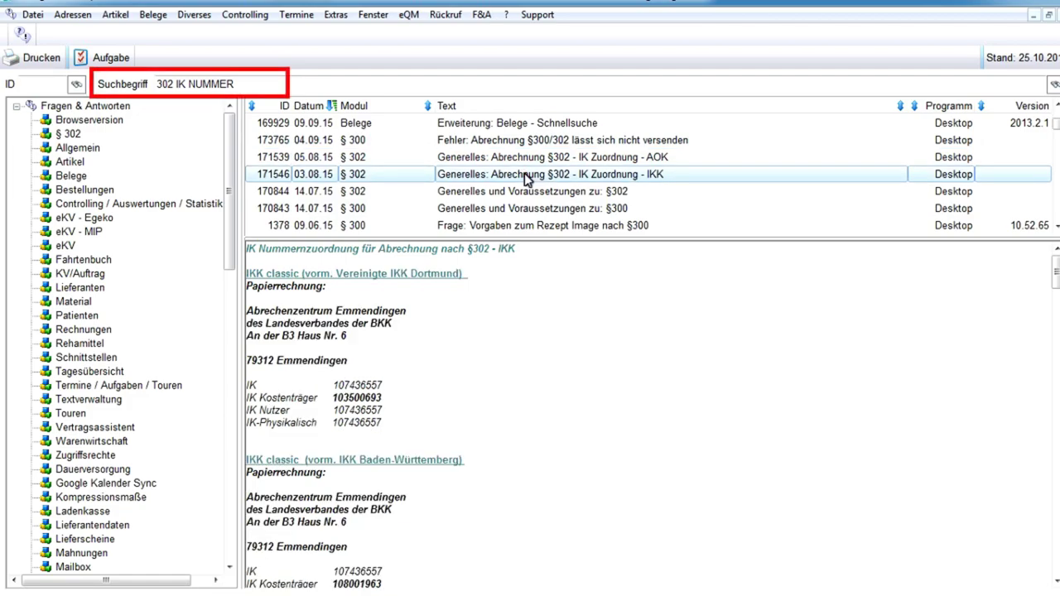
pyautogui.click(524, 192)
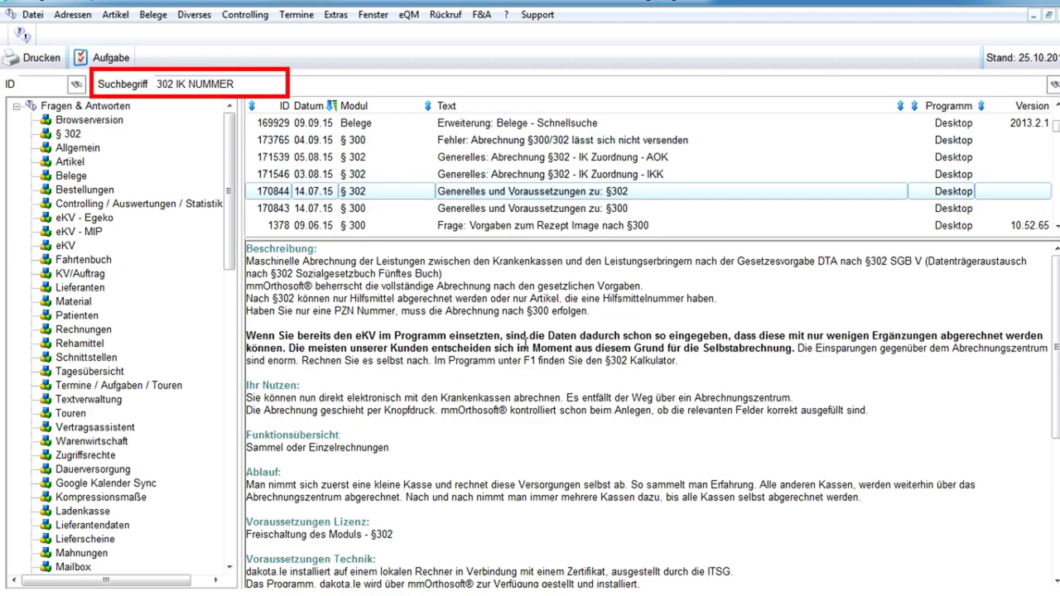
pyautogui.press('Escape')
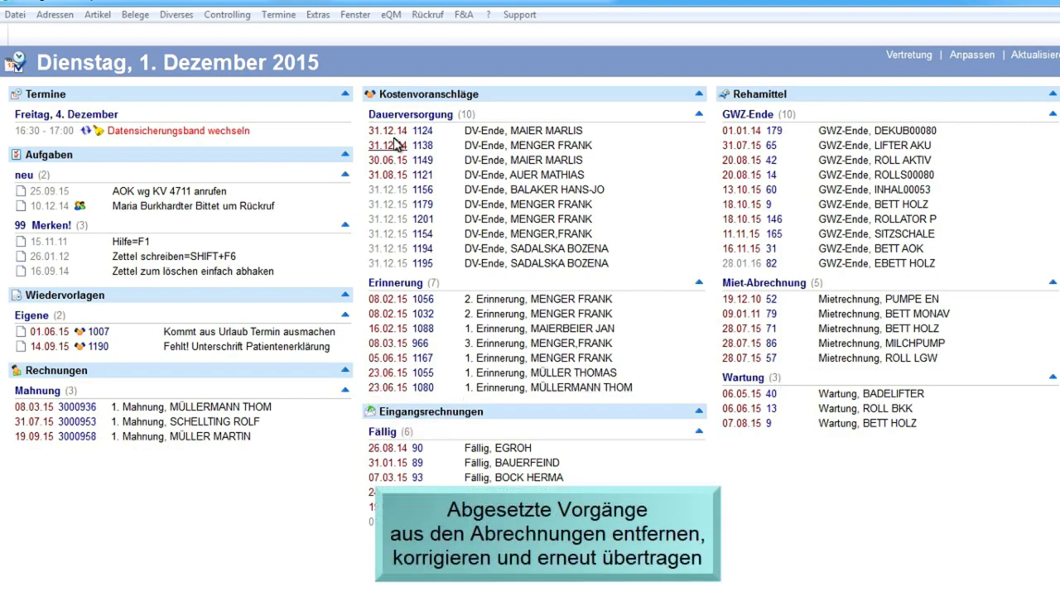
# Step: Open the Rezepte and remove the Rezepte 1013 and 1008 from their Rechnungen
pyautogui.click(135, 15)
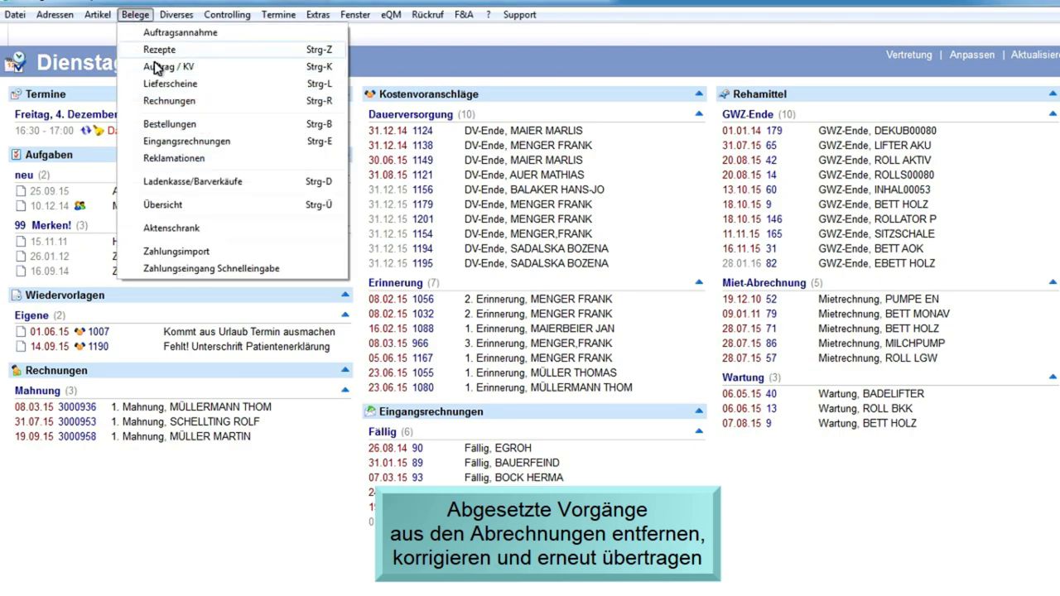
pyautogui.click(161, 50)
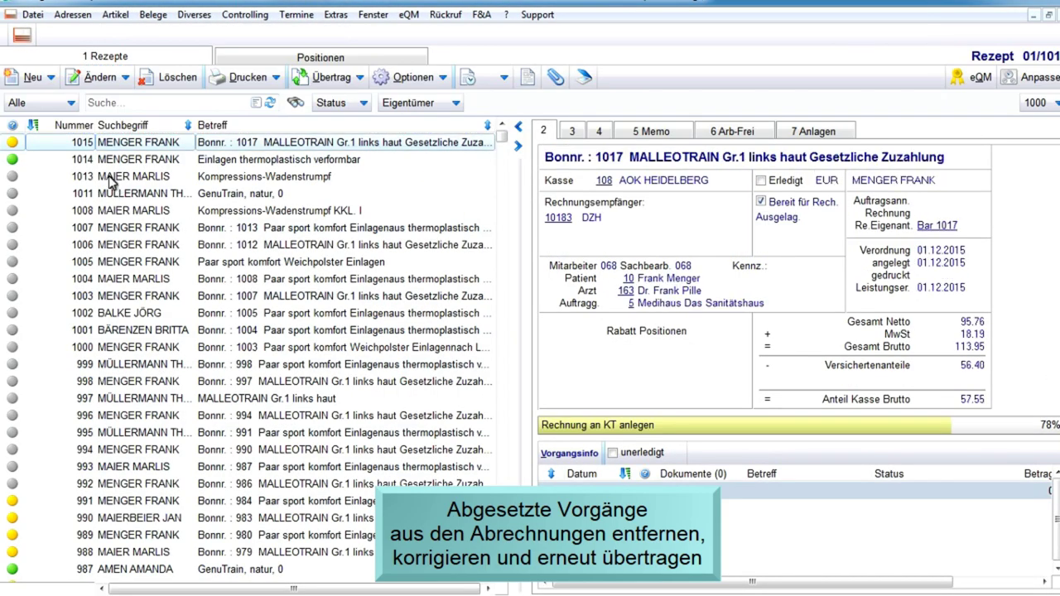
pyautogui.click(109, 176)
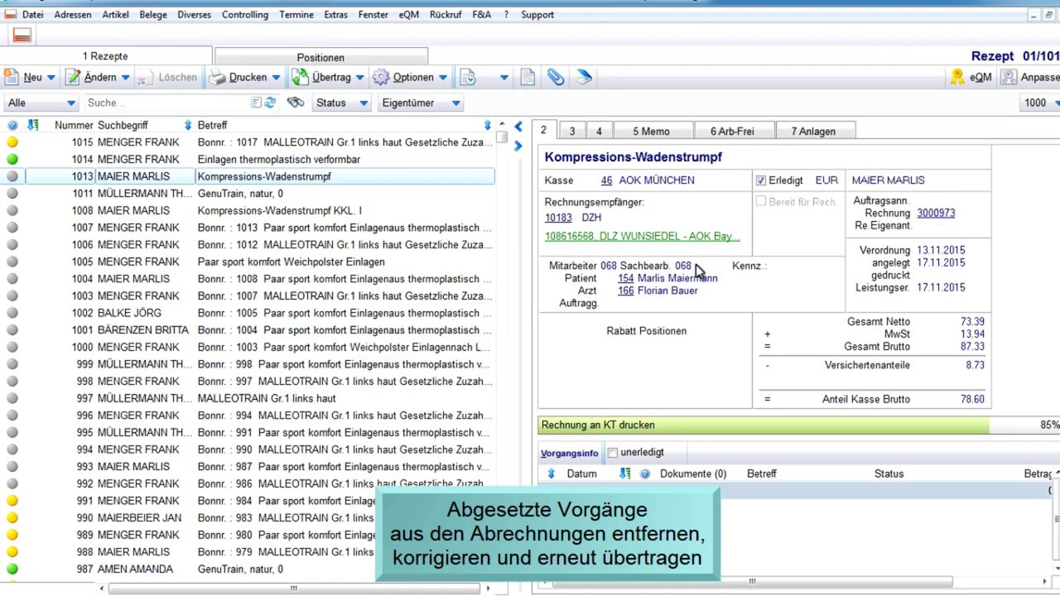
pyautogui.click(411, 79)
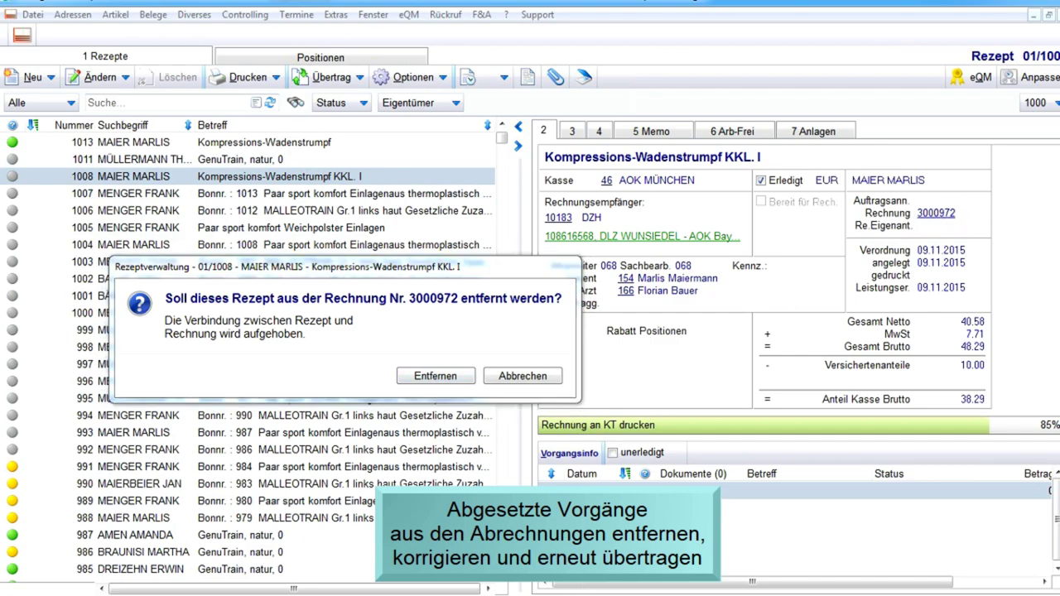
pyautogui.press('Return')
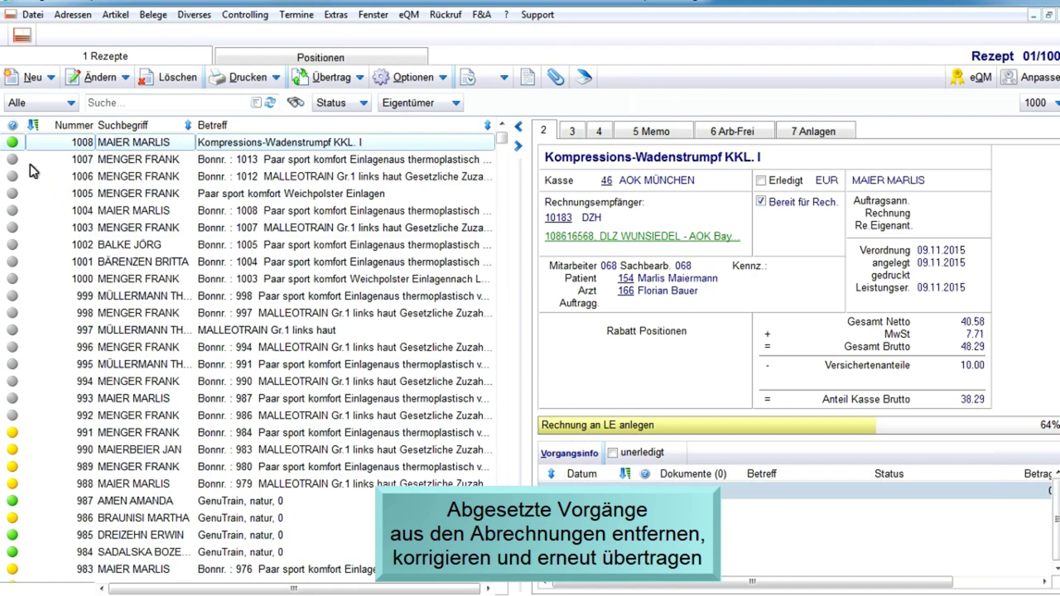
# Step: Check the positions of Rezept 1008 and transfer the Rezept to a Rechnung
pyautogui.moveTo(10, 130)
pyautogui.click(331, 60)
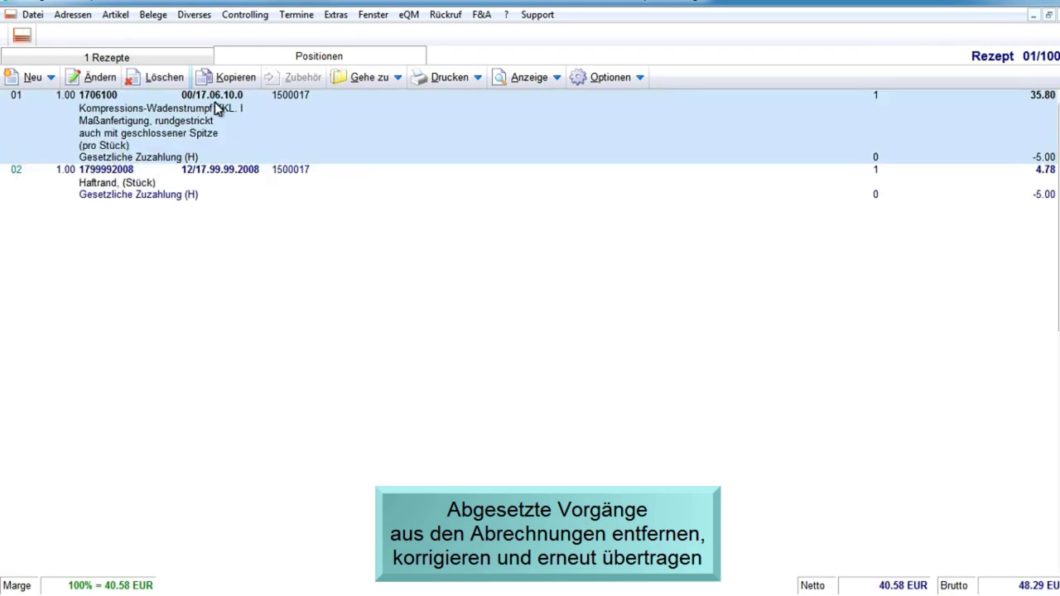
pyautogui.click(133, 58)
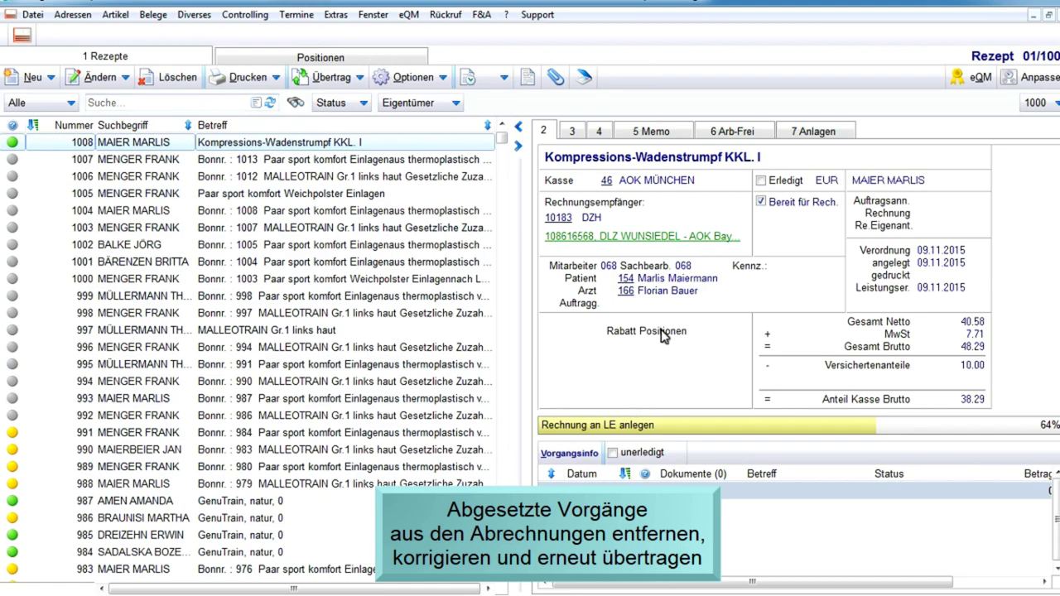
pyautogui.click(349, 80)
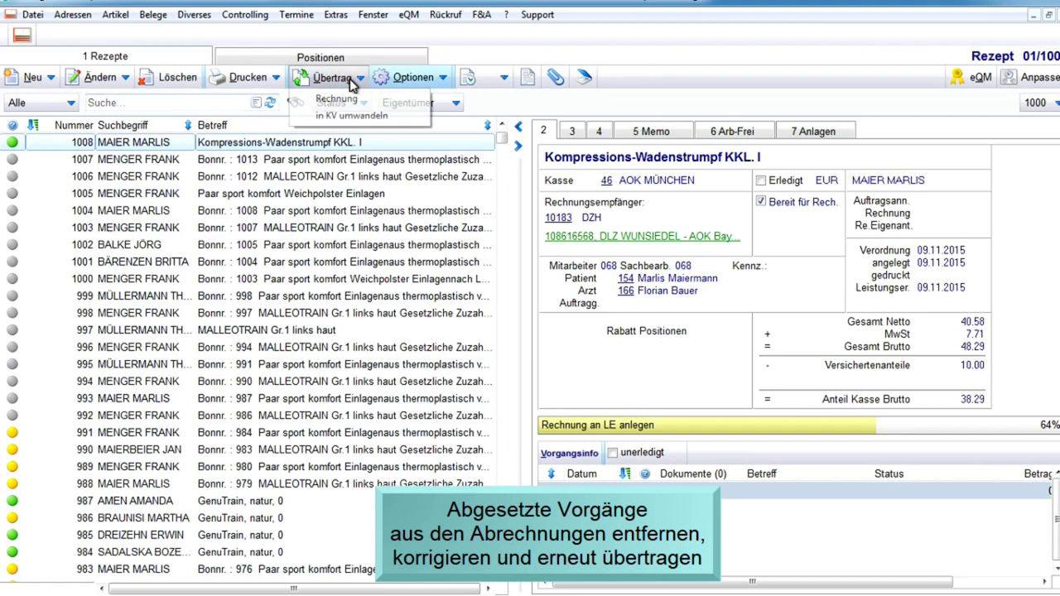
pyautogui.click(349, 99)
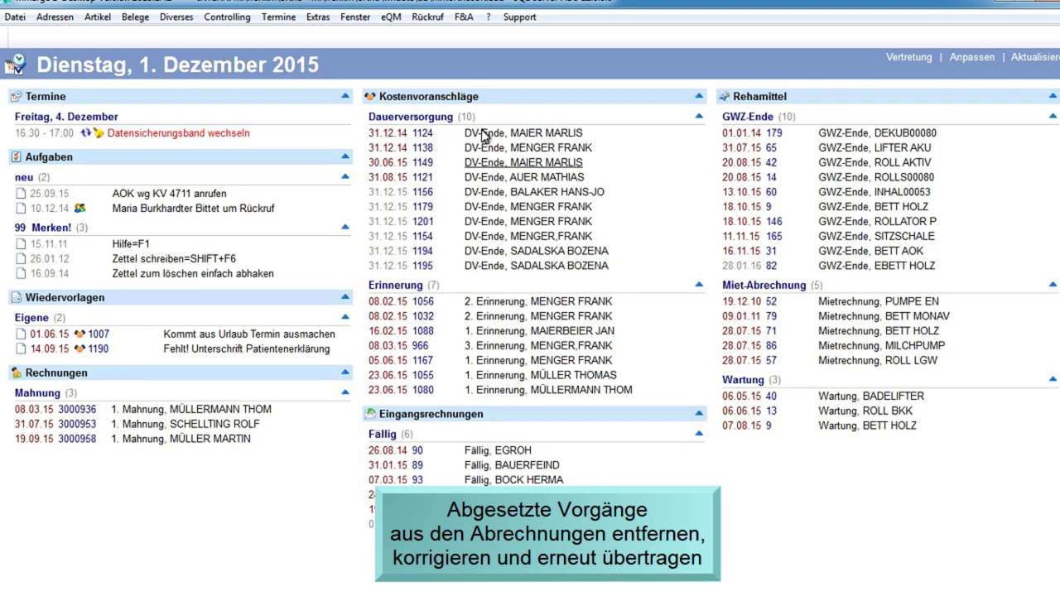
# Step: Open Auftrag / KV and remove Kostenvoranschlag 1204 from its Rechnung
pyautogui.click(134, 17)
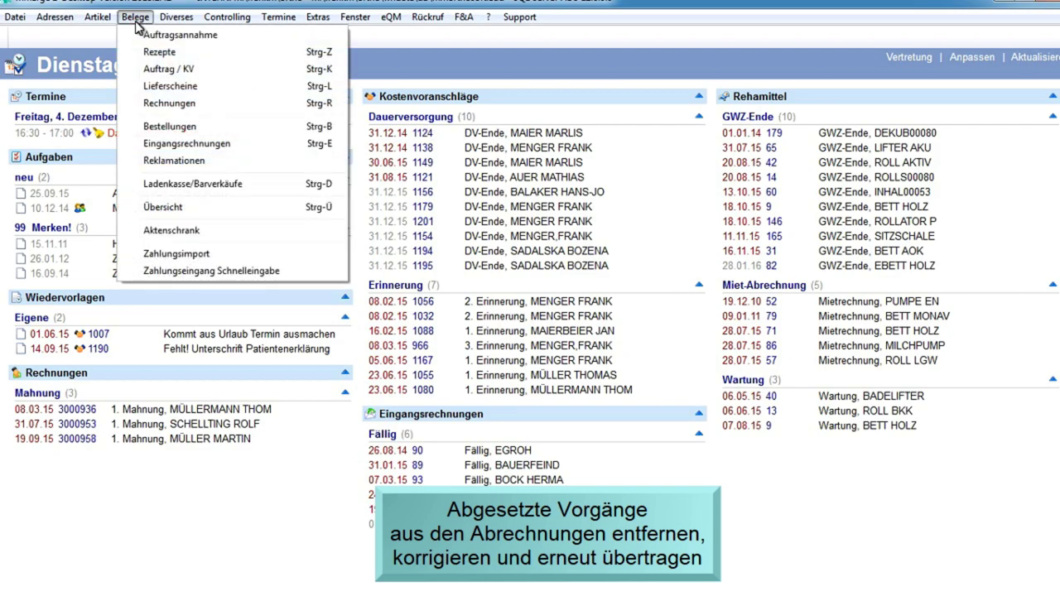
pyautogui.click(166, 70)
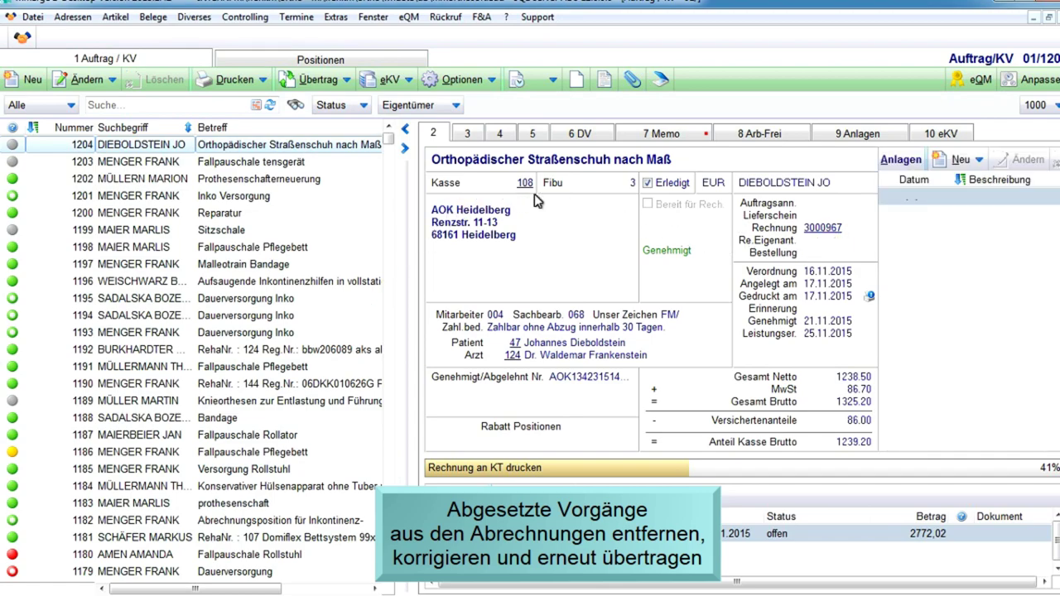
pyautogui.click(460, 79)
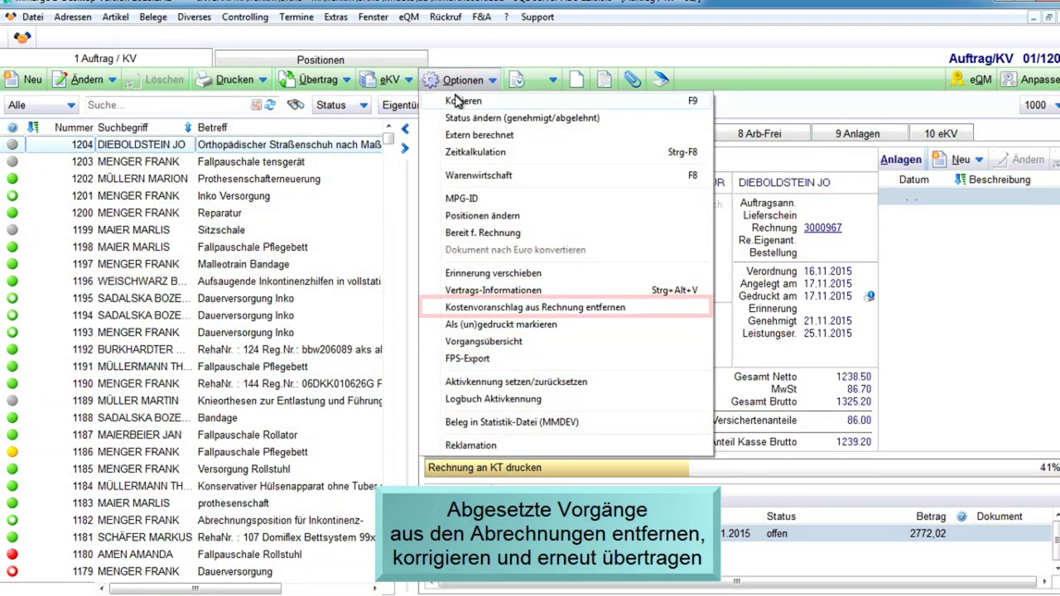